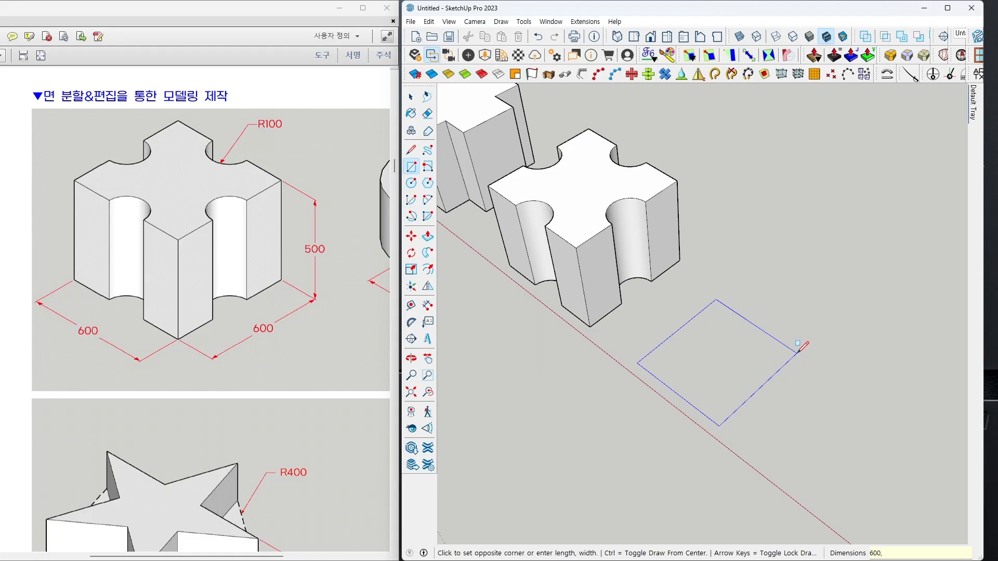
- Complete a 600 x 600 mm square and draw an inward 180° arc with 100 mm radius centred on one edge's midpoint
{"action": "key", "text": "Return"}
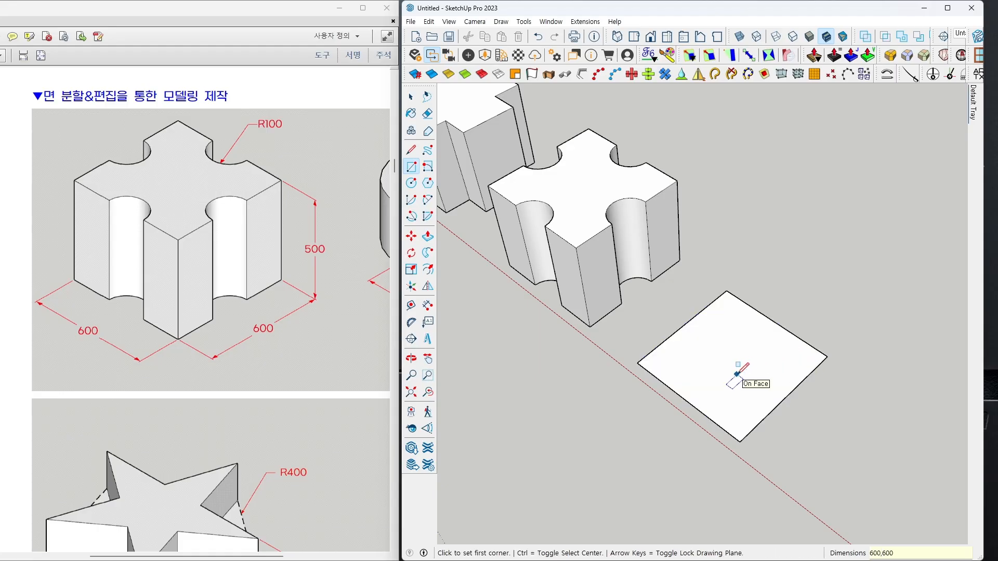
{"action": "key", "text": "space"}
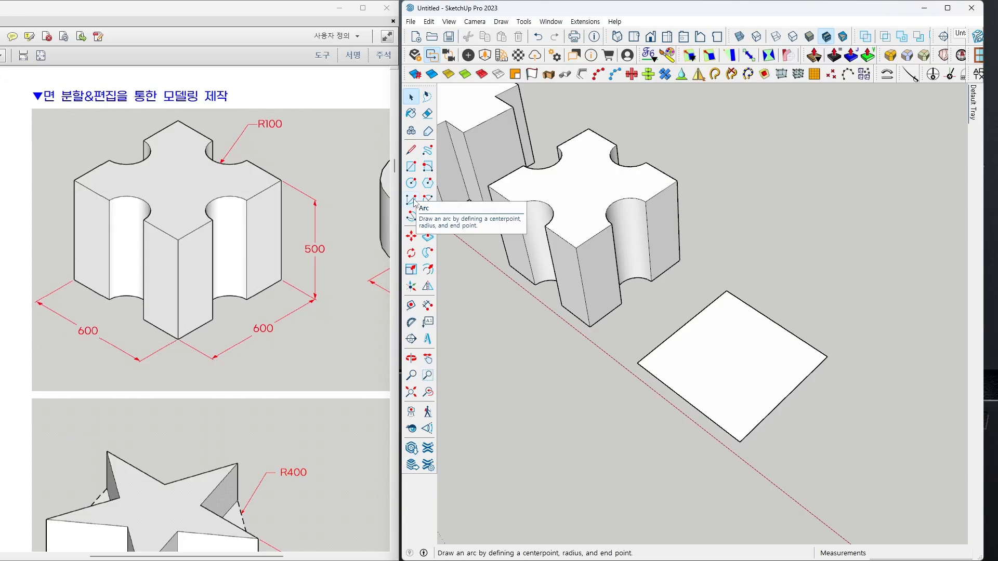
{"action": "left_click", "coordinate": [412, 201]}
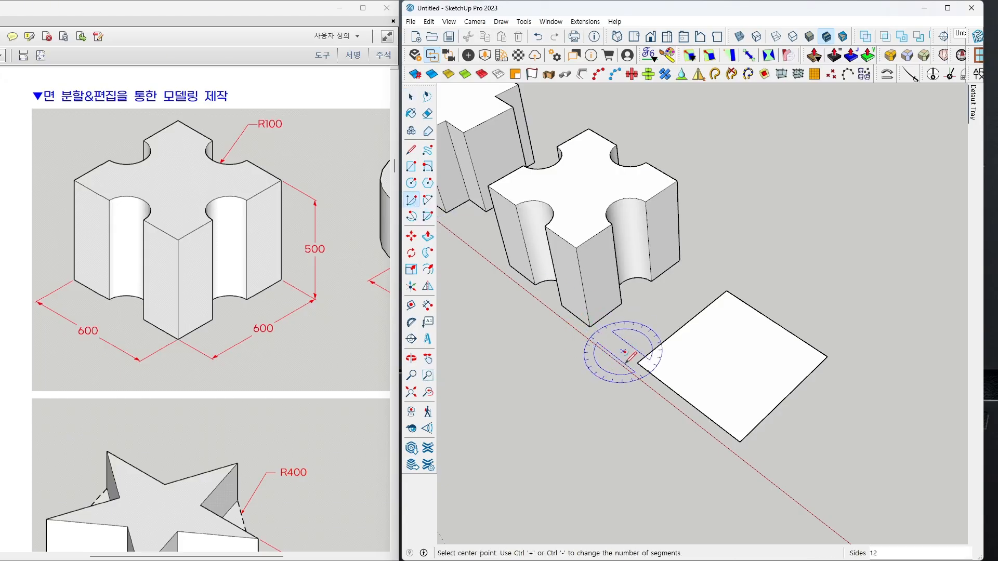
{"action": "scroll", "coordinate": [689, 404], "scroll_direction": "up", "scroll_amount": 2}
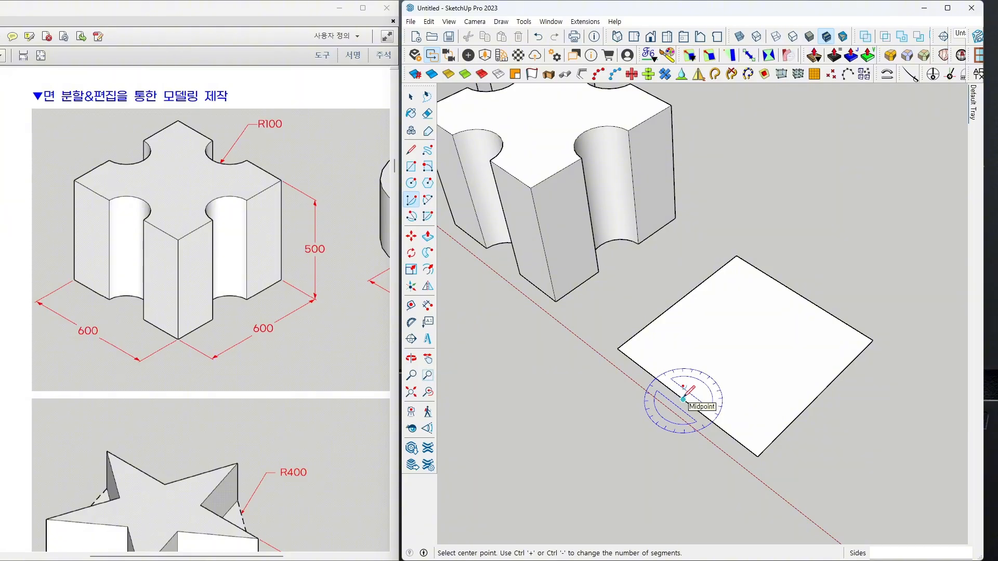
{"action": "left_click", "coordinate": [683, 400]}
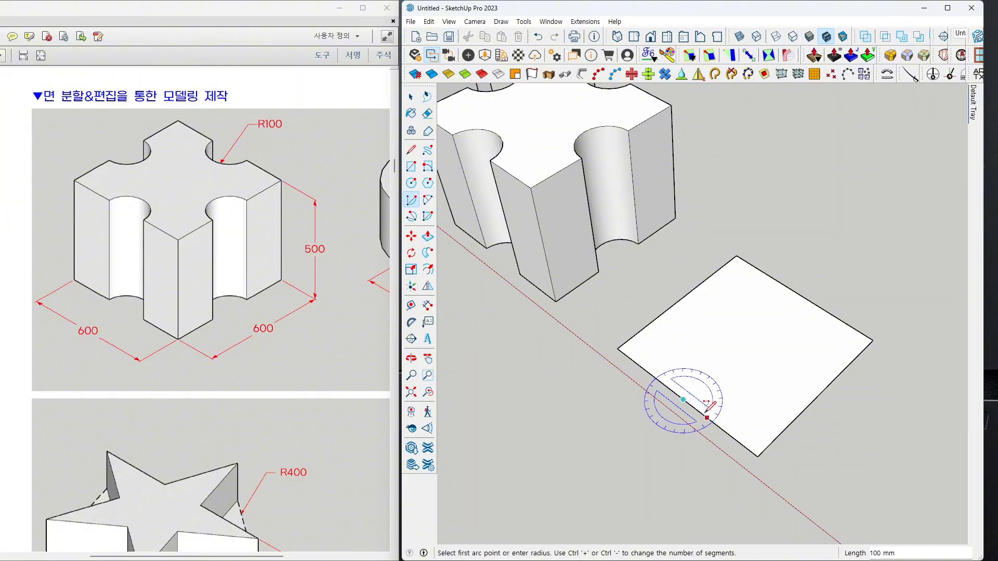
{"action": "scroll", "coordinate": [707, 417], "scroll_direction": "up", "scroll_amount": 1}
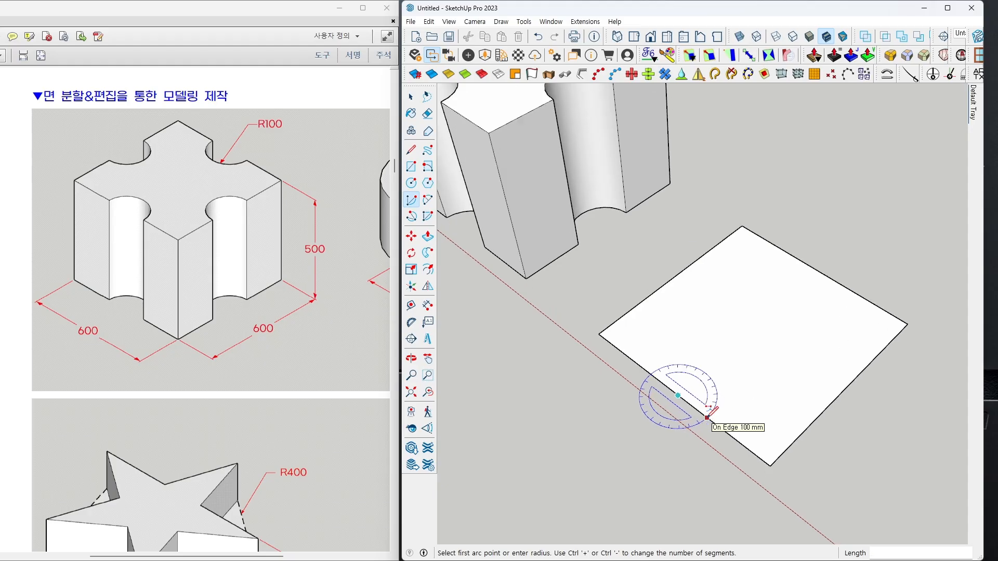
{"action": "type", "text": "100"}
{"action": "key", "text": "Return"}
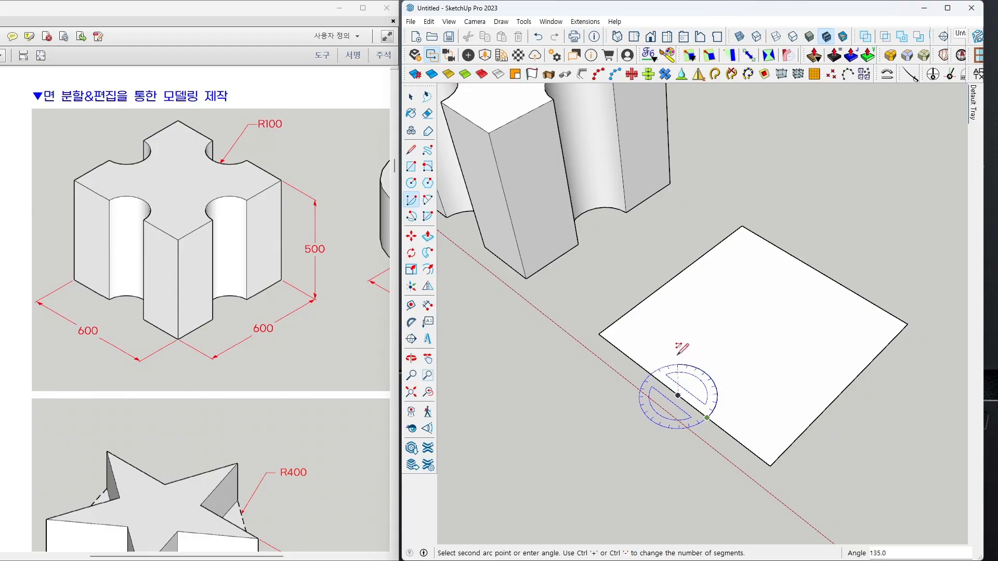
{"action": "left_click", "coordinate": [654, 369]}
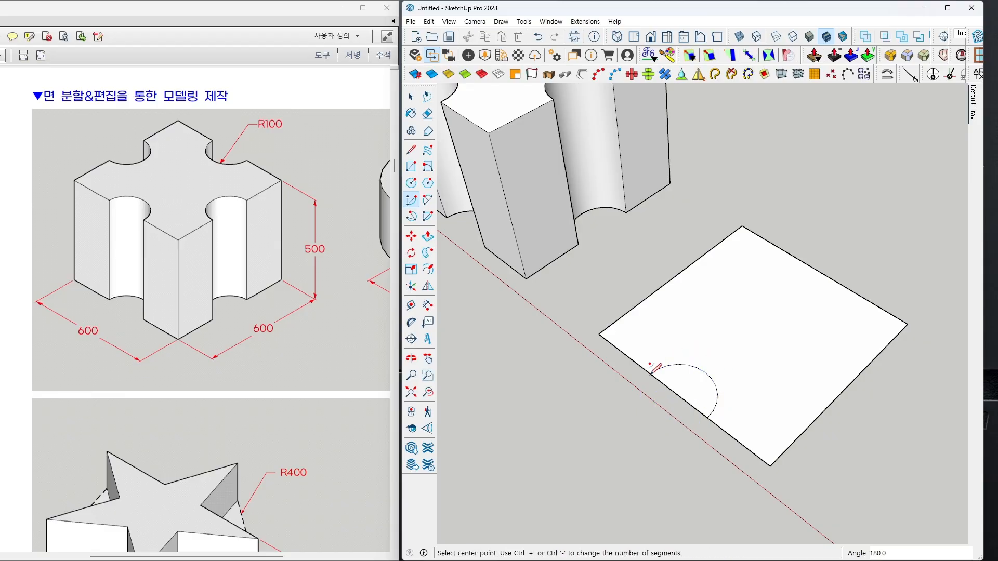
- Draw a second inward 180° arc with 100 mm radius centred on the midpoint of the square's adjacent edge
{"action": "middle_click_drag", "start_coordinate": [652, 368], "coordinate": [745, 472]}
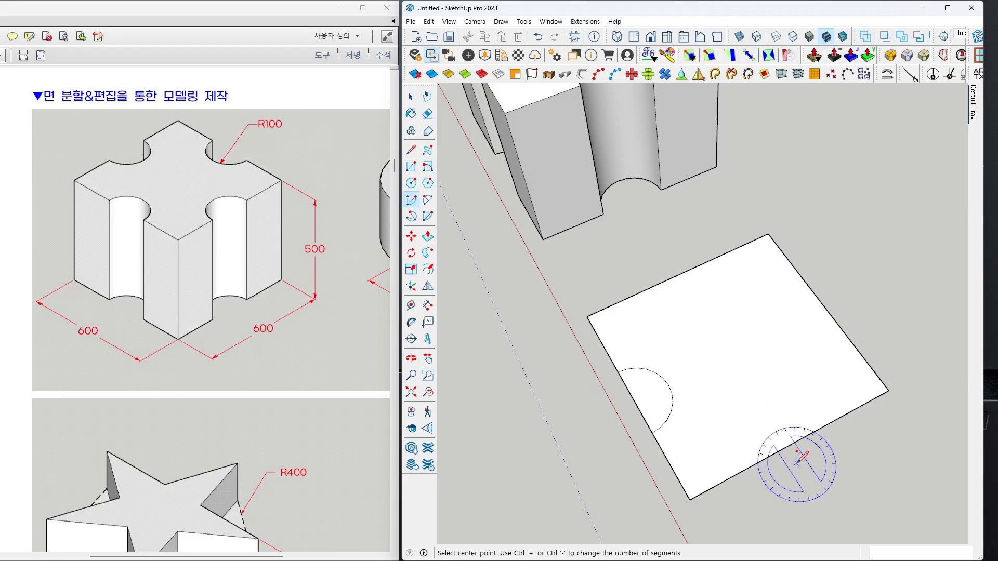
{"action": "middle_click_drag", "start_coordinate": [794, 446], "coordinate": [785, 457]}
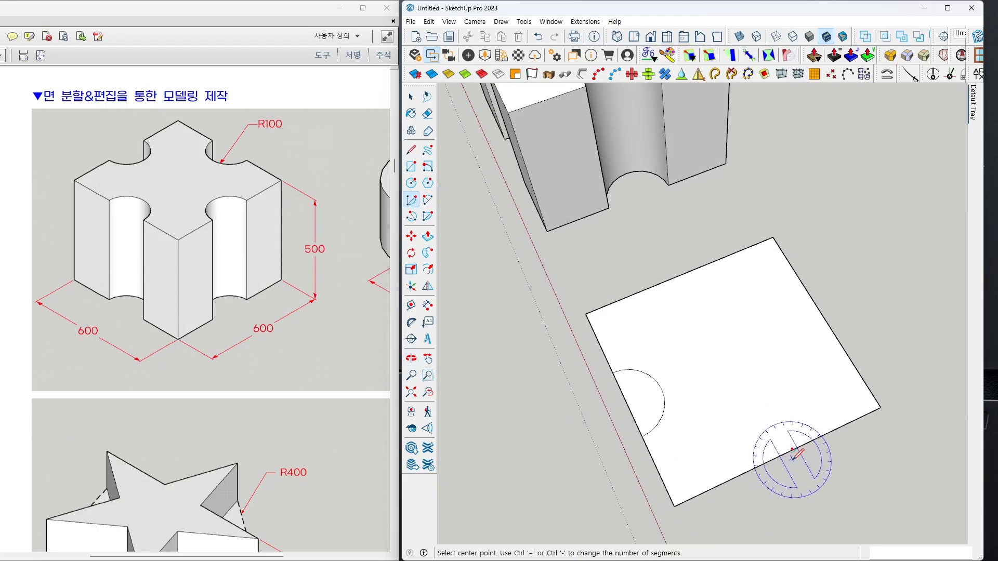
{"action": "scroll", "coordinate": [777, 460], "scroll_direction": "up", "scroll_amount": 2}
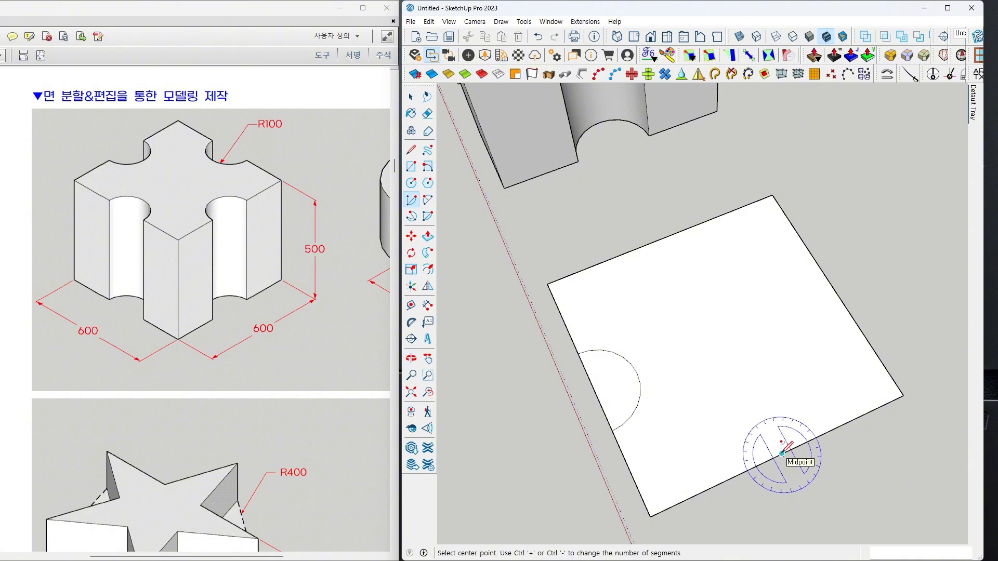
{"action": "left_click", "coordinate": [782, 453]}
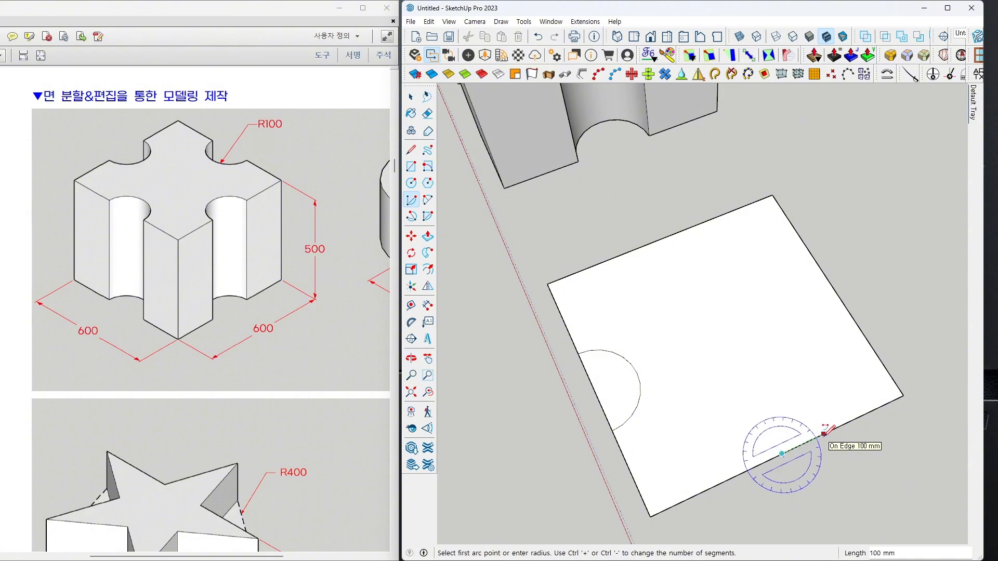
{"action": "type", "text": "10"}
{"action": "key", "text": "Return"}
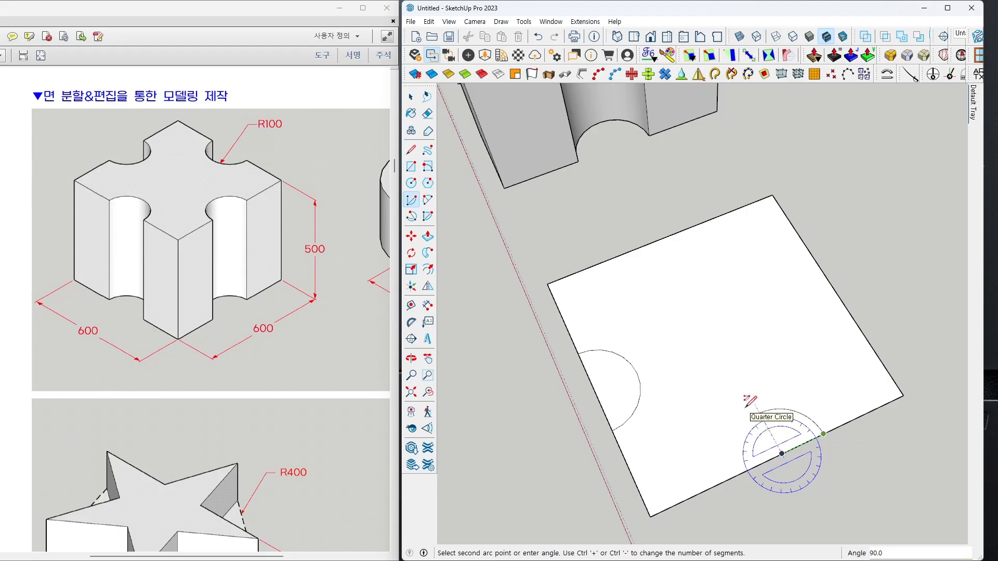
{"action": "type", "text": "180"}
{"action": "key", "text": "Return"}
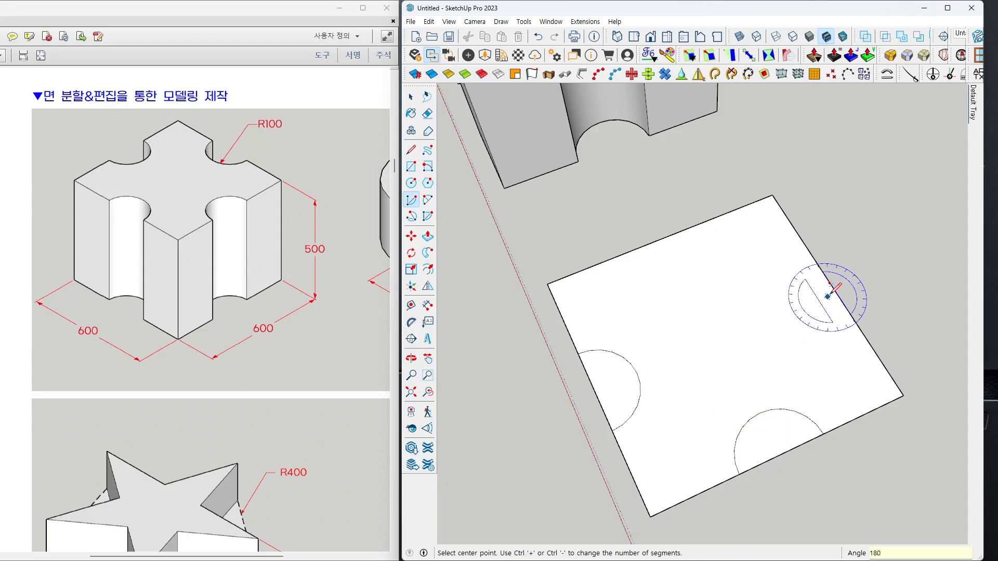
- Draw a third inward half-circle arc with 100 mm radius from the midpoint of the next uncut edge of the square
{"action": "middle_click_drag", "start_coordinate": [830, 294], "coordinate": [669, 381]}
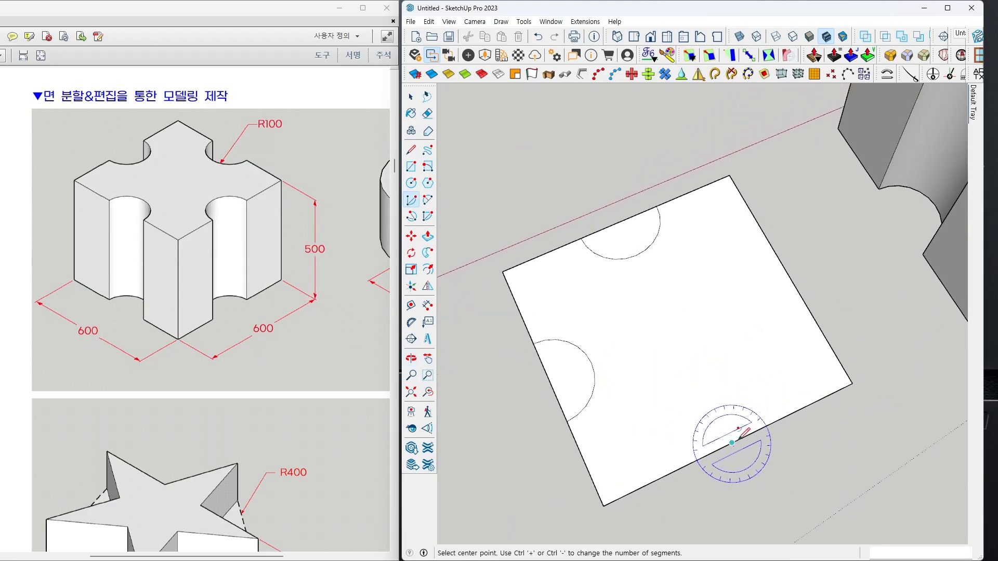
{"action": "left_click", "coordinate": [732, 442]}
{"action": "type", "text": "1"}
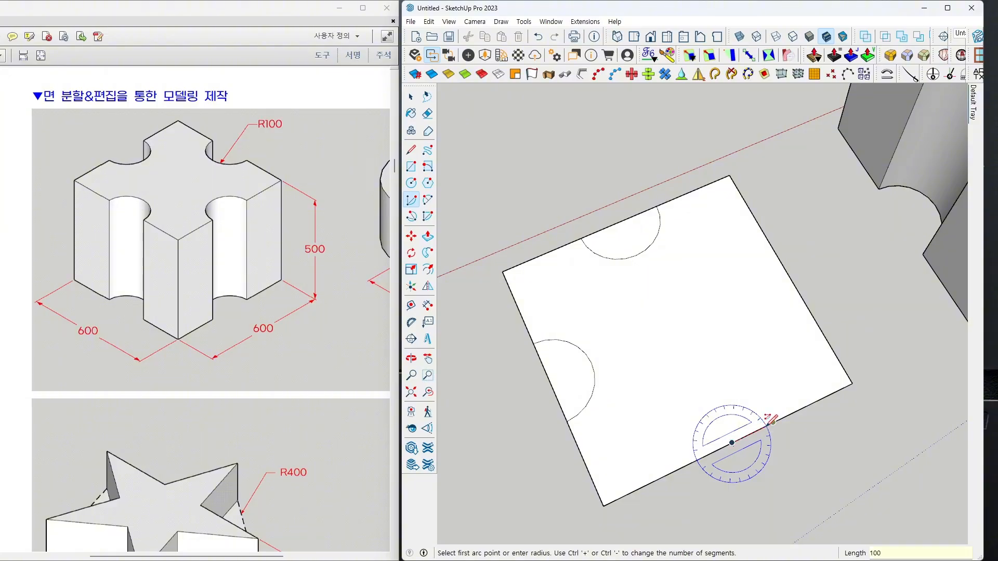
{"action": "type", "text": "00"}
{"action": "key", "text": "Return"}
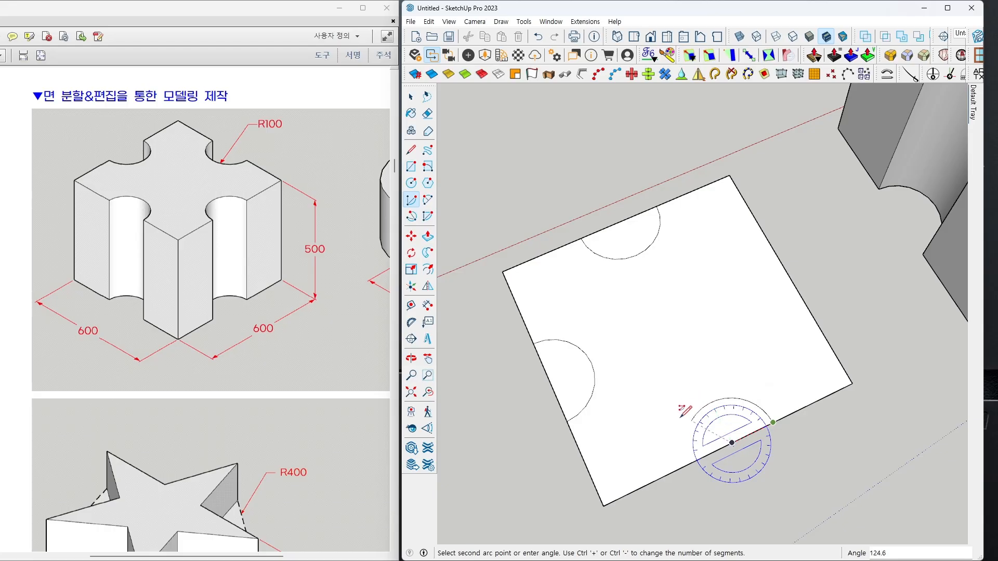
{"action": "left_click", "coordinate": [691, 459]}
- Draw the fourth inward 180° arc with 100 mm radius centred on the midpoint of the square's last remaining edge
{"action": "middle_click_drag", "start_coordinate": [832, 370], "coordinate": [785, 361]}
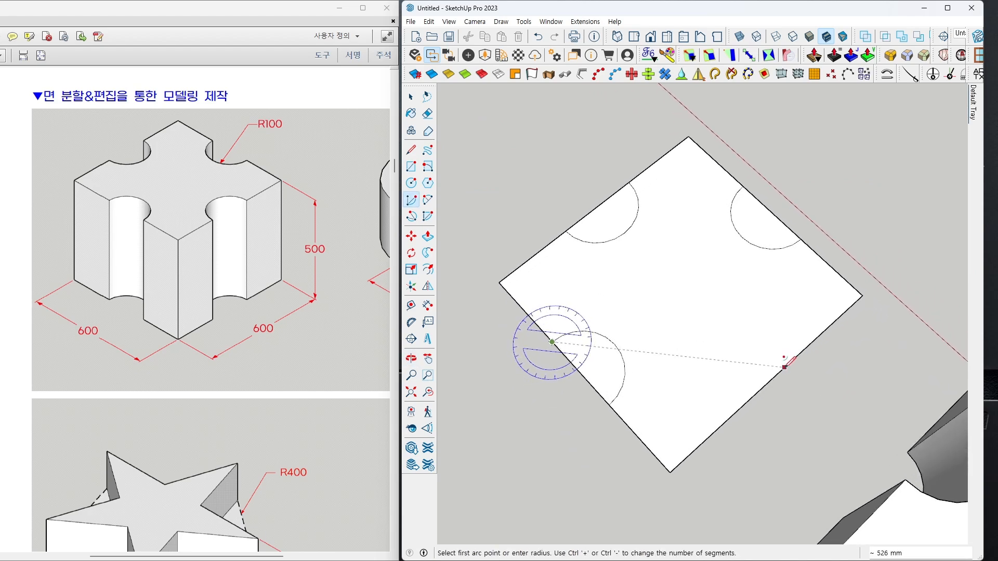
{"action": "left_click", "coordinate": [771, 380]}
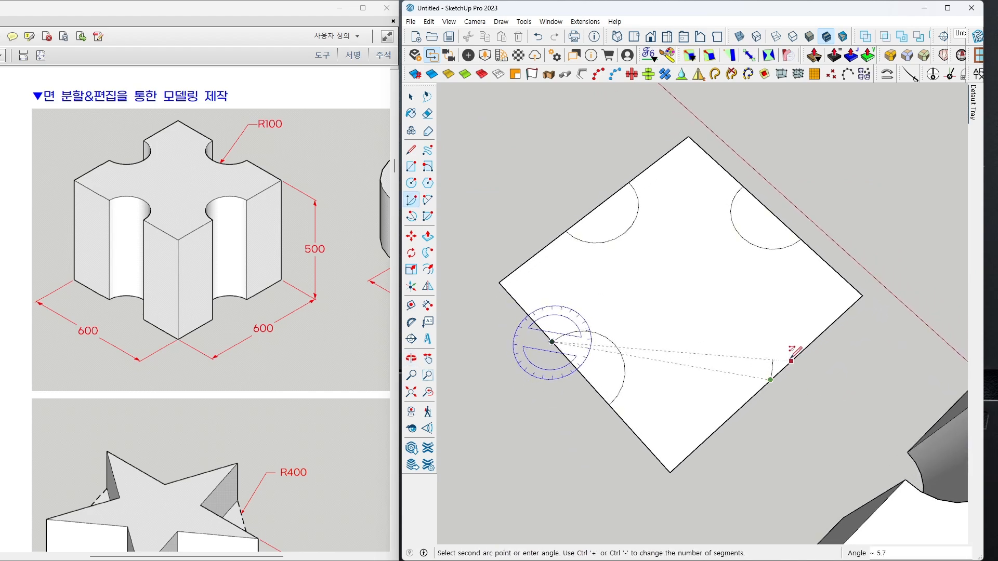
{"action": "key", "text": "Escape"}
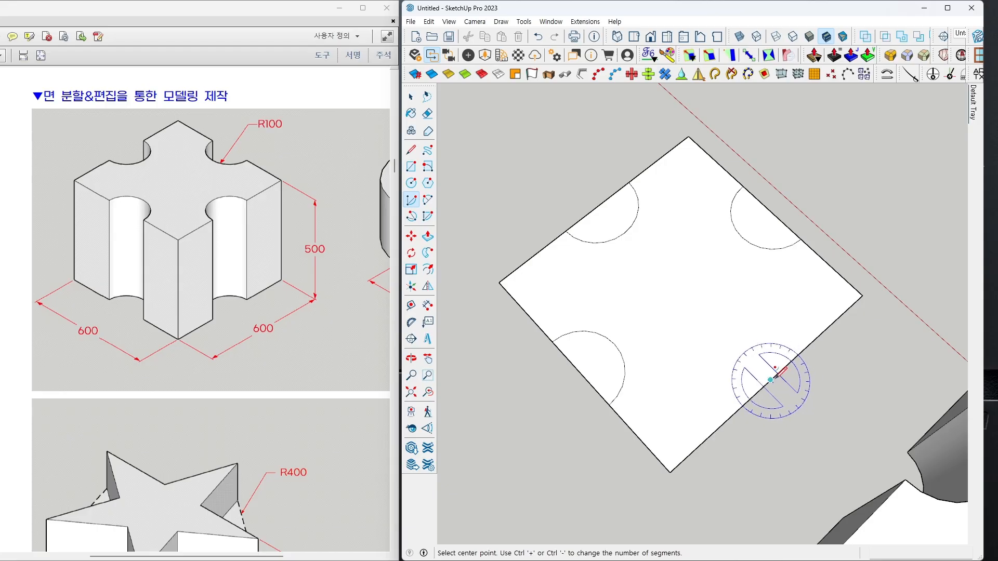
{"action": "left_click", "coordinate": [772, 379]}
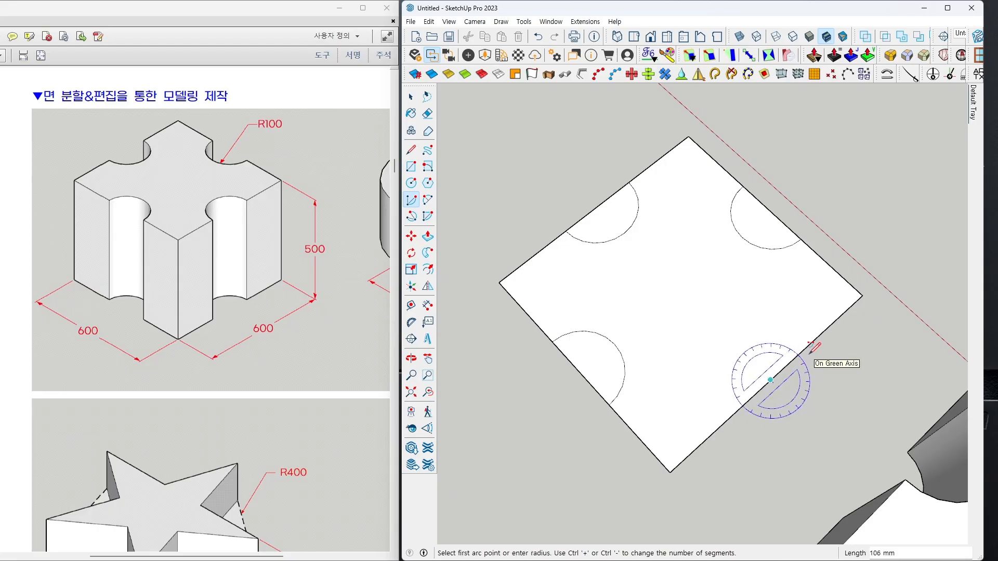
{"action": "type", "text": "100"}
{"action": "key", "text": "Return"}
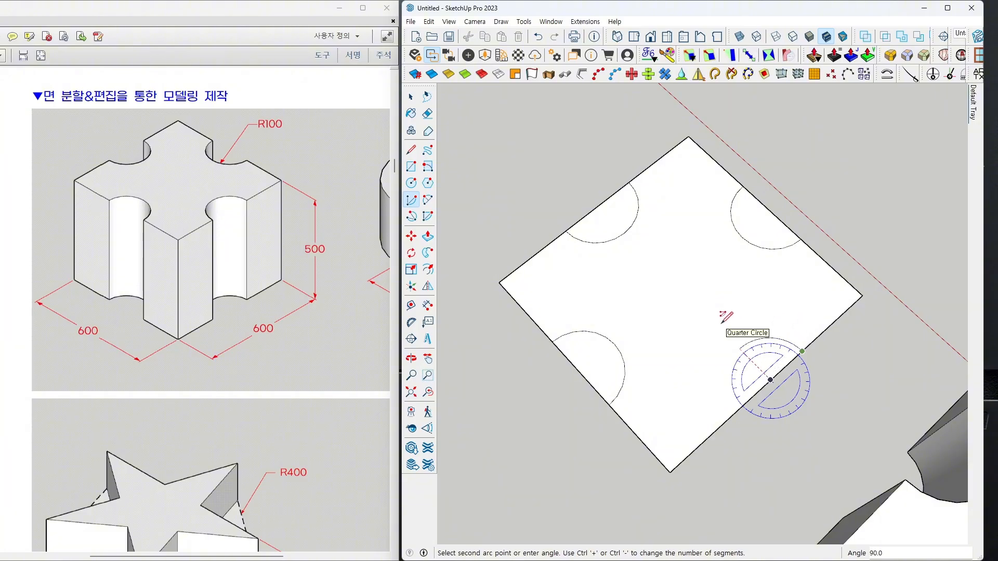
{"action": "type", "text": "180"}
{"action": "key", "text": "Return"}
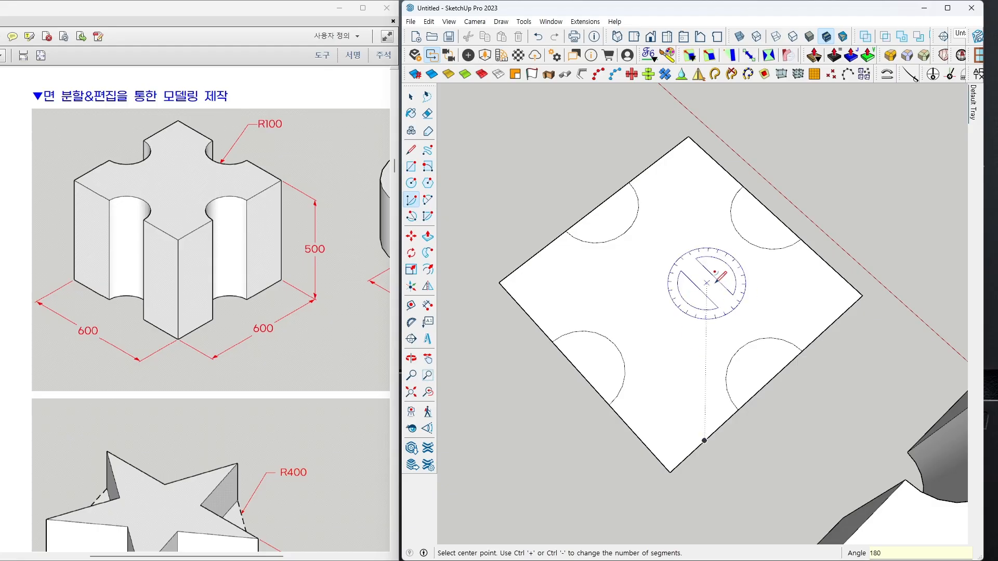
- Erase the four straight edge segments closing the half circles so the notches are cut out of the square
{"action": "key", "text": "e"}
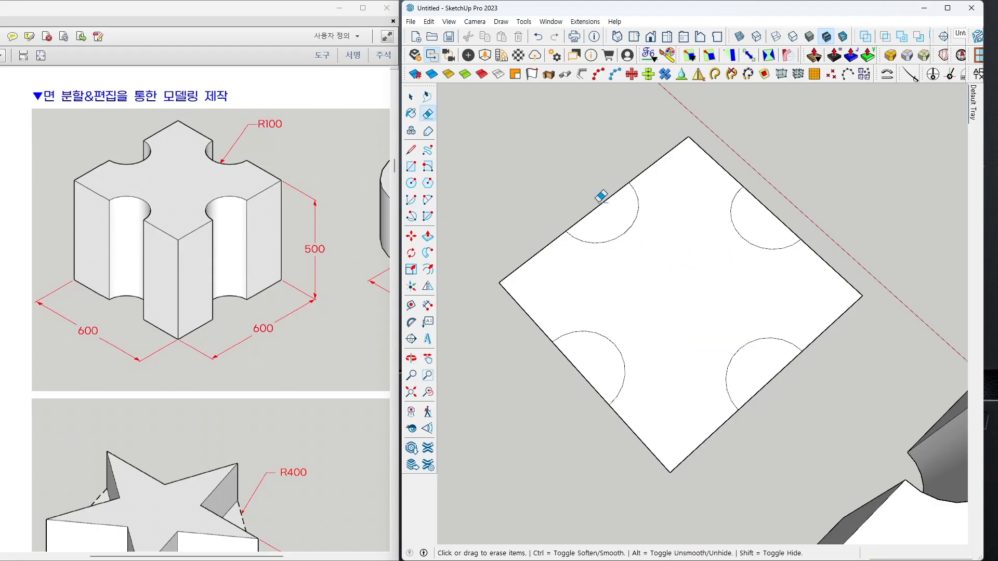
{"action": "left_click", "coordinate": [597, 207]}
{"action": "left_click", "coordinate": [578, 372]}
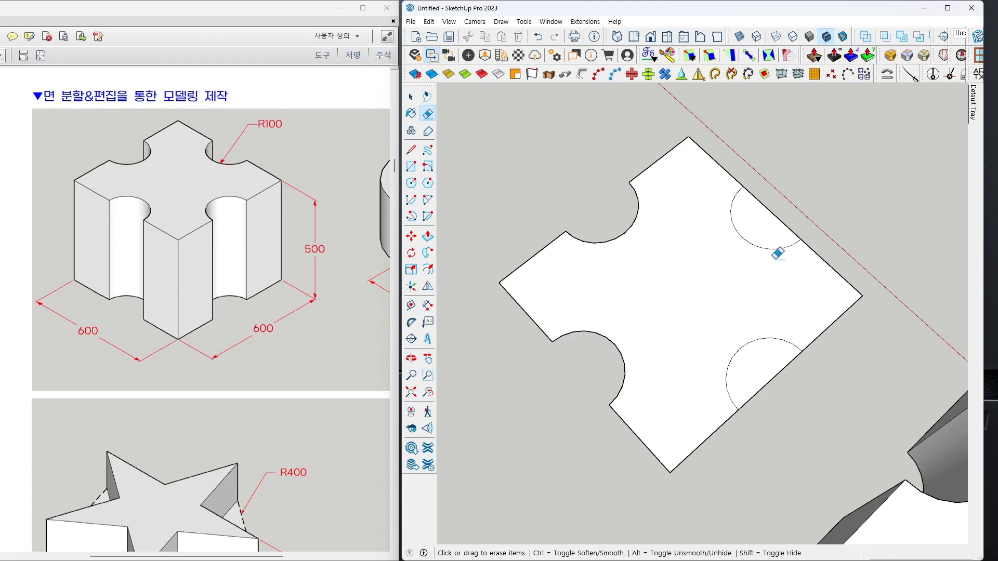
{"action": "left_click", "coordinate": [768, 208]}
{"action": "left_click", "coordinate": [804, 367]}
- Push/Pull the notched square face up 500 mm into a solid block
{"action": "mouse_move", "coordinate": [747, 290]}
{"action": "middle_mouse_down"}
{"action": "mouse_move", "coordinate": [811, 260]}
{"action": "mouse_move", "coordinate": [885, 429]}
{"action": "mouse_move", "coordinate": [842, 411]}
{"action": "mouse_move", "coordinate": [769, 334]}
{"action": "mouse_move", "coordinate": [820, 364]}
{"action": "mouse_move", "coordinate": [817, 349]}
{"action": "middle_mouse_up"}
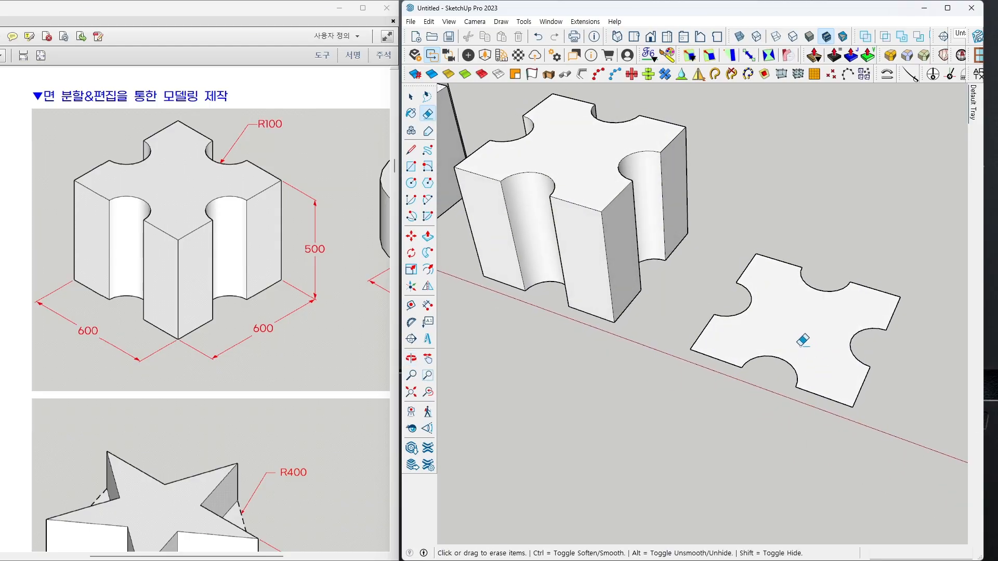
{"action": "scroll", "coordinate": [831, 353], "scroll_direction": "down", "scroll_amount": 3}
{"action": "scroll", "coordinate": [813, 340], "scroll_direction": "up", "scroll_amount": 1}
{"action": "scroll", "coordinate": [814, 341], "scroll_direction": "up", "scroll_amount": 2}
{"action": "scroll", "coordinate": [815, 338], "scroll_direction": "down", "scroll_amount": 2}
{"action": "middle_click_drag", "start_coordinate": [814, 343], "coordinate": [800, 351]}
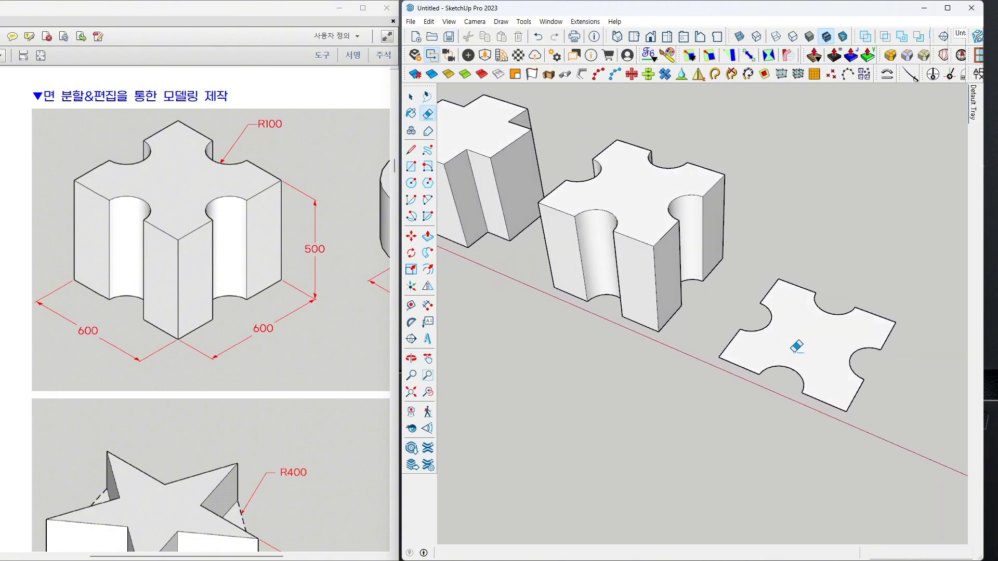
{"action": "key", "text": "p"}
{"action": "left_click", "coordinate": [809, 373]}
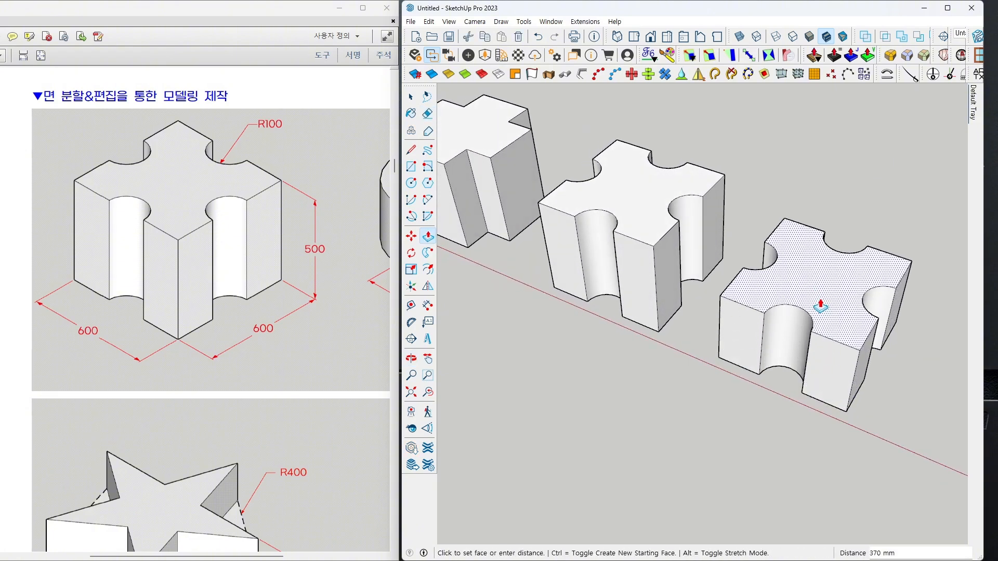
{"action": "key", "text": "Return"}
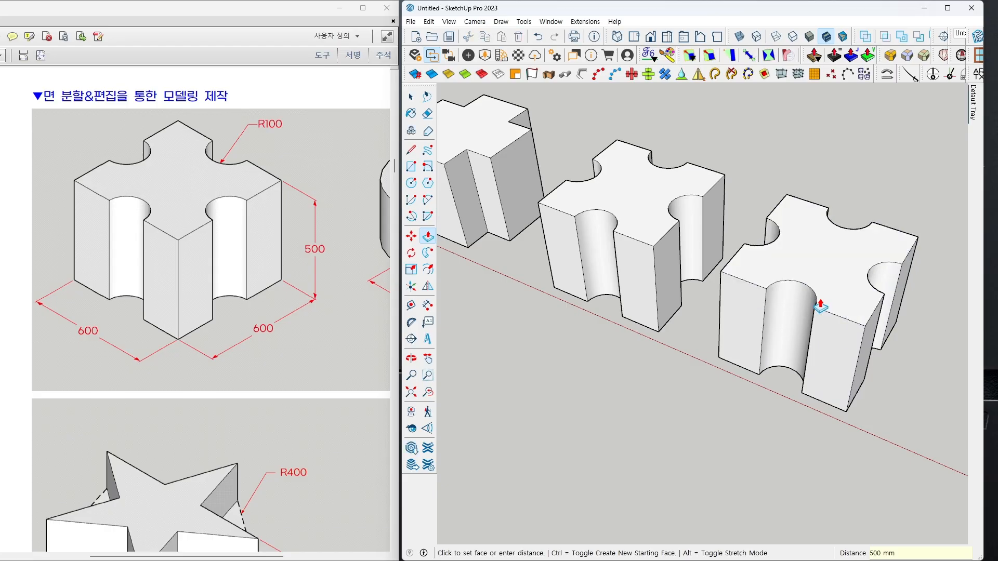
{"action": "key", "text": "space"}
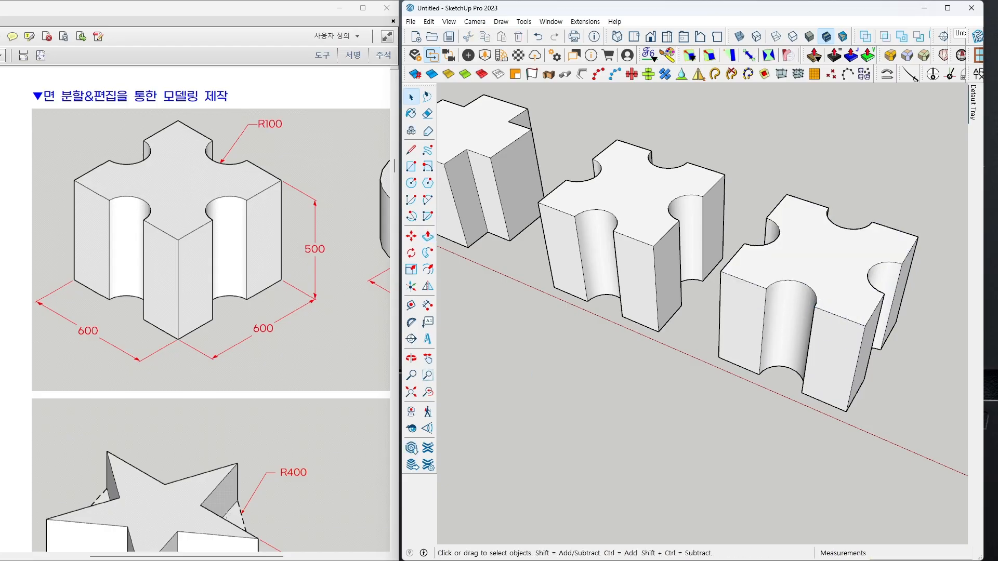
- Switch to the reference drawing and examine the dimensions of the rounded block with two R150 holes
{"action": "left_click_drag", "start_coordinate": [210, 558], "coordinate": [306, 558]}
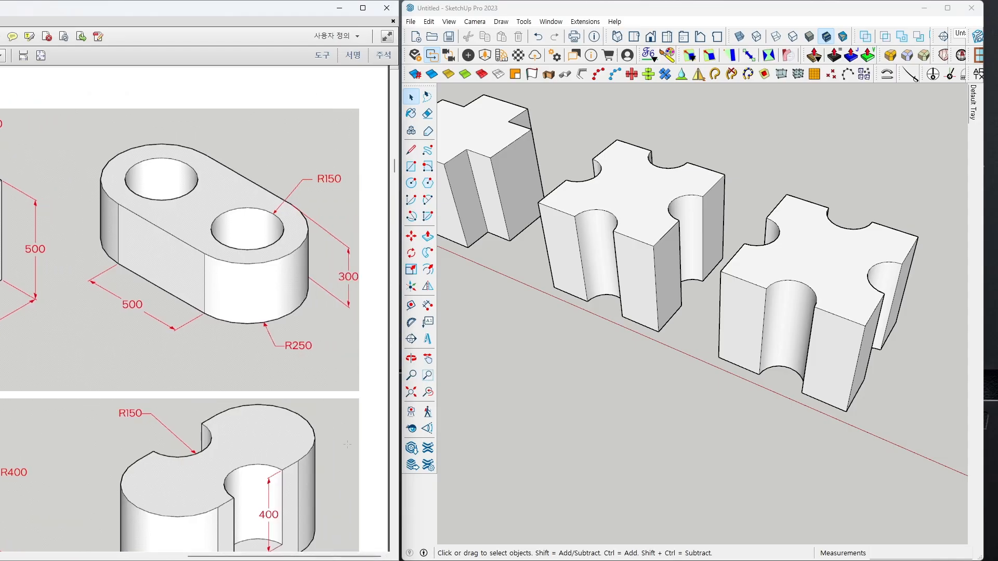
{"action": "left_click_drag", "start_coordinate": [265, 11], "coordinate": [265, 15]}
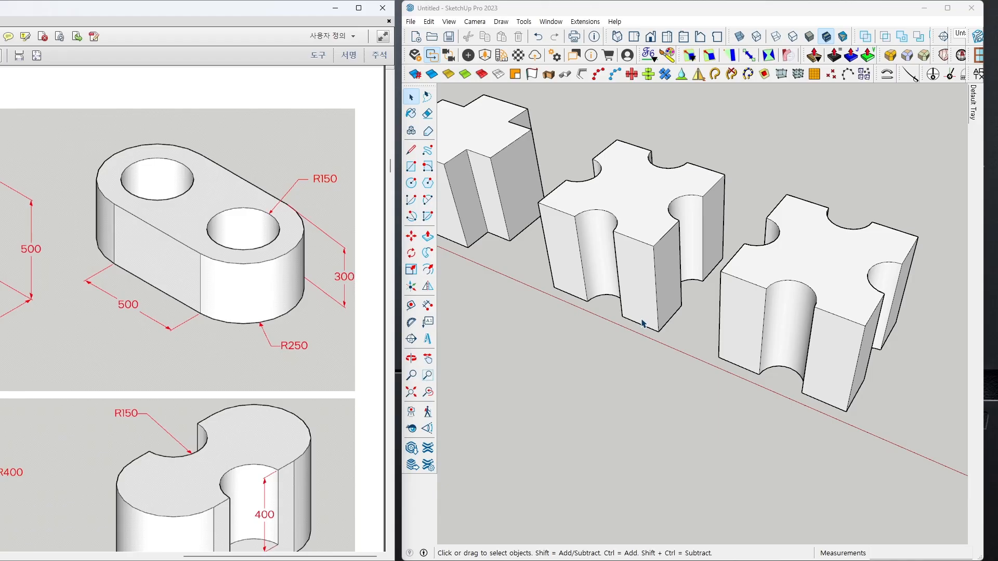
{"action": "mouse_move", "coordinate": [644, 324]}
{"action": "middle_mouse_down"}
{"action": "mouse_move", "coordinate": [699, 314]}
{"action": "mouse_move", "coordinate": [665, 373]}
{"action": "mouse_move", "coordinate": [679, 341]}
{"action": "middle_mouse_up"}
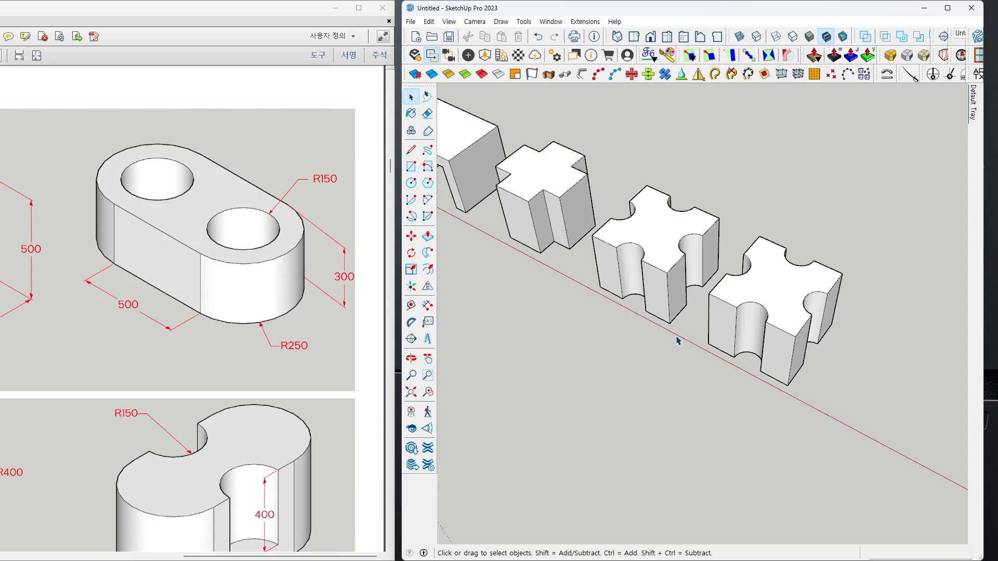
{"action": "left_click", "coordinate": [241, 13]}
{"action": "left_click_drag", "start_coordinate": [396, 40], "coordinate": [408, 40]}
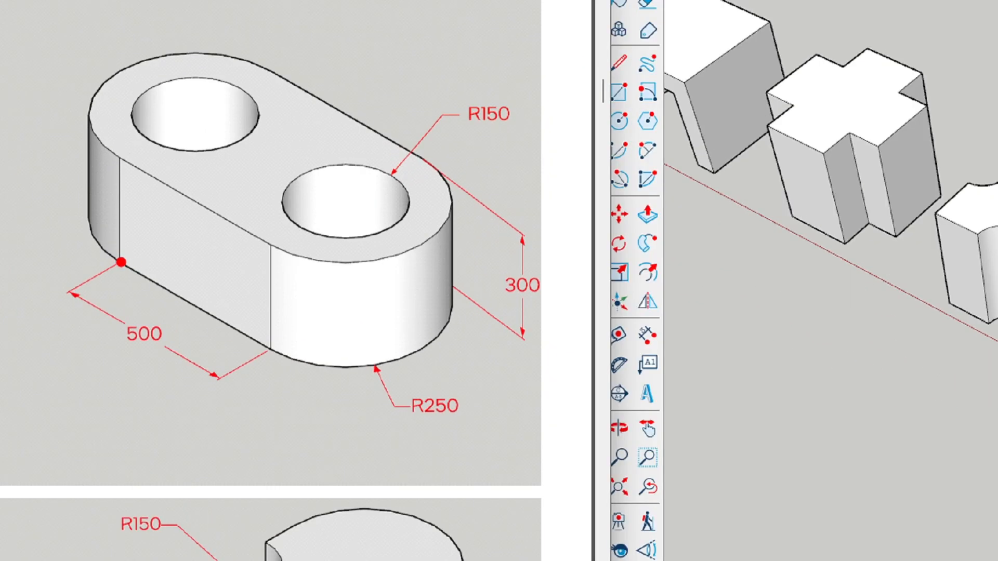
{"action": "left_click_drag", "start_coordinate": [126, 262], "coordinate": [187, 226]}
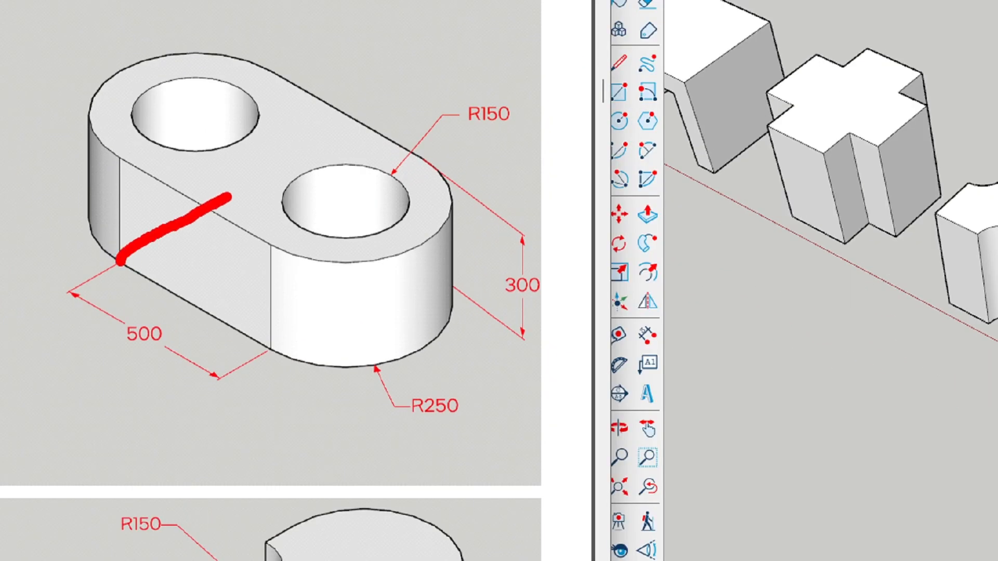
- Trace the footprint of the rounded block on the reference drawing, examining its 500 mm middle section and R250 ends
{"action": "left_click_drag", "start_coordinate": [228, 198], "coordinate": [243, 193]}
{"action": "key", "text": "Escape"}
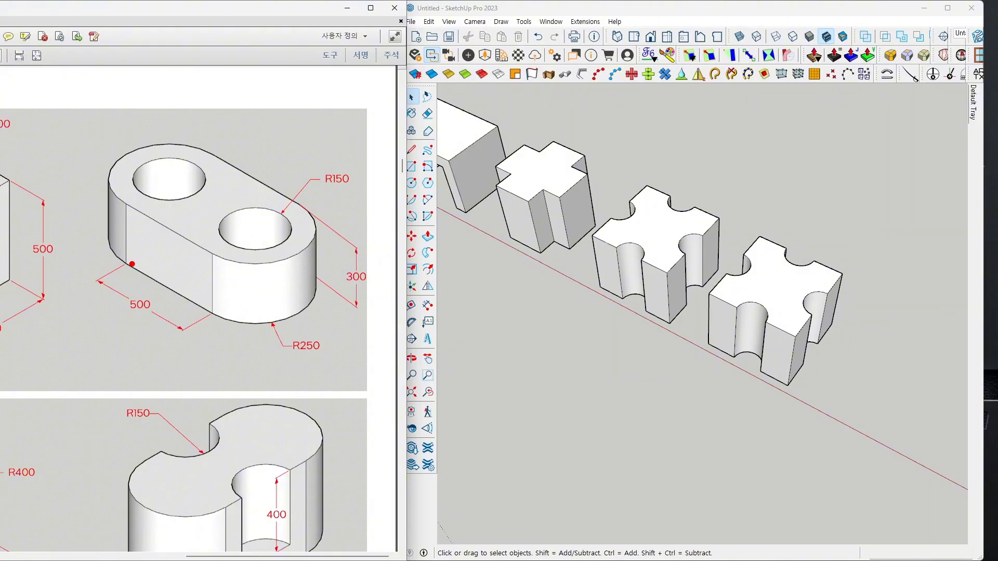
{"action": "mouse_move", "coordinate": [128, 260]}
{"action": "left_mouse_down"}
{"action": "mouse_move", "coordinate": [199, 222]}
{"action": "mouse_move", "coordinate": [294, 243]}
{"action": "mouse_move", "coordinate": [213, 306]}
{"action": "mouse_move", "coordinate": [116, 264]}
{"action": "mouse_move", "coordinate": [107, 232]}
{"action": "mouse_move", "coordinate": [208, 214]}
{"action": "left_mouse_up"}
{"action": "mouse_move", "coordinate": [294, 237]}
{"action": "left_mouse_down"}
{"action": "mouse_move", "coordinate": [270, 321]}
{"action": "mouse_move", "coordinate": [227, 301]}
{"action": "left_mouse_up"}
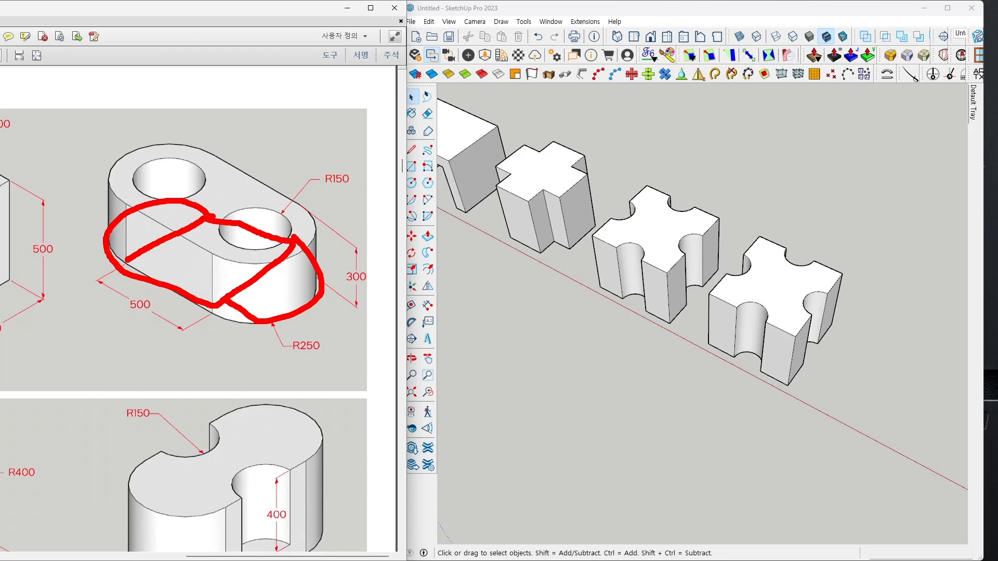
{"action": "key", "text": "Escape"}
{"action": "scroll", "coordinate": [328, 377], "scroll_direction": "up", "scroll_amount": 1, "text": "ctrl"}
{"action": "scroll", "coordinate": [325, 376], "scroll_direction": "down", "scroll_amount": 1, "text": "ctrl"}
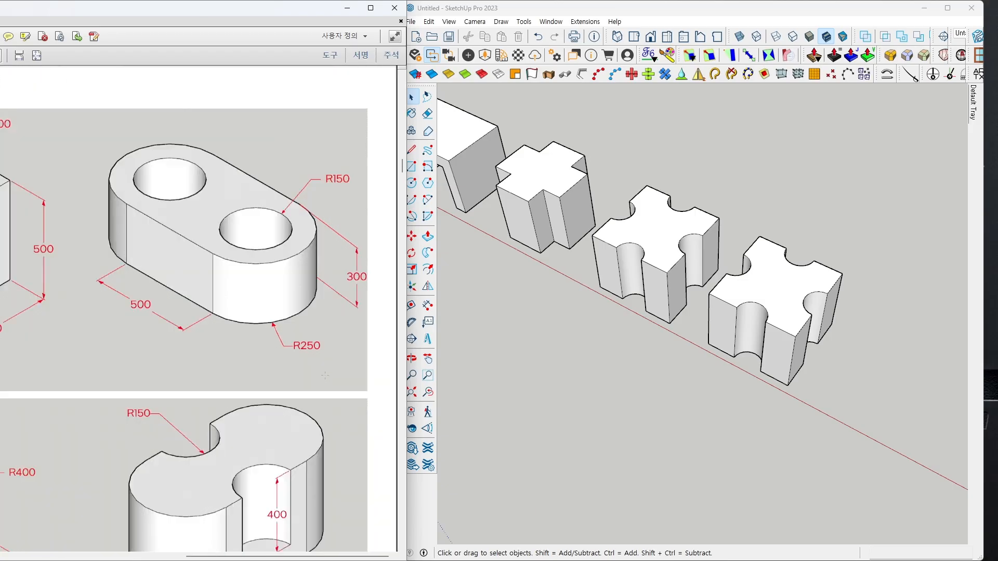
- Draw a 500 × 500 mm square flat on the empty ground beside the row of finished solids
{"action": "mouse_move", "coordinate": [644, 433]}
{"action": "middle_mouse_down"}
{"action": "mouse_move", "coordinate": [563, 335]}
{"action": "mouse_move", "coordinate": [701, 378]}
{"action": "mouse_move", "coordinate": [811, 352]}
{"action": "middle_mouse_up"}
{"action": "scroll", "coordinate": [711, 378], "scroll_direction": "down", "scroll_amount": 5}
{"action": "scroll", "coordinate": [709, 343], "scroll_direction": "up", "scroll_amount": 5}
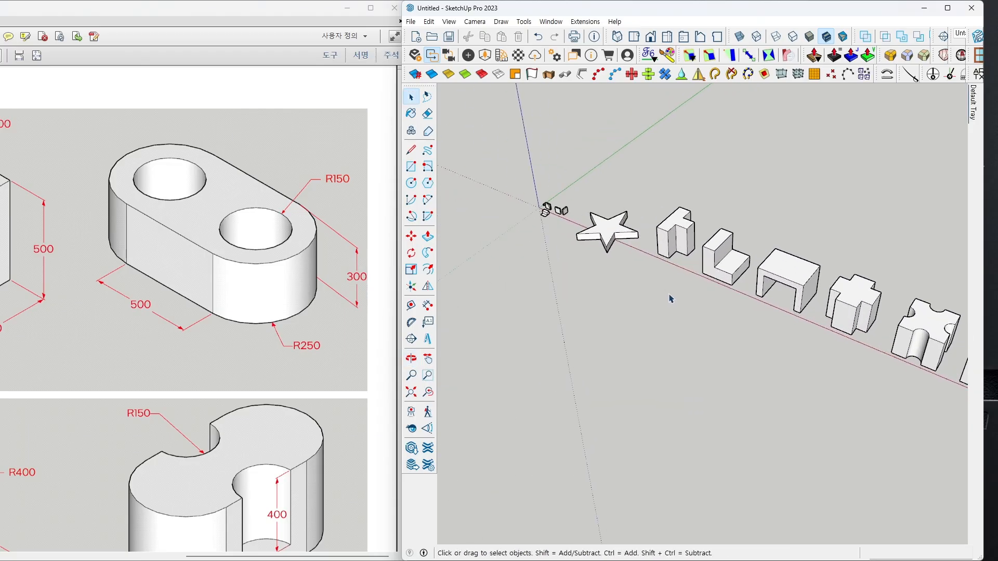
{"action": "middle_click_drag", "start_coordinate": [658, 342], "coordinate": [653, 303], "text": "shift"}
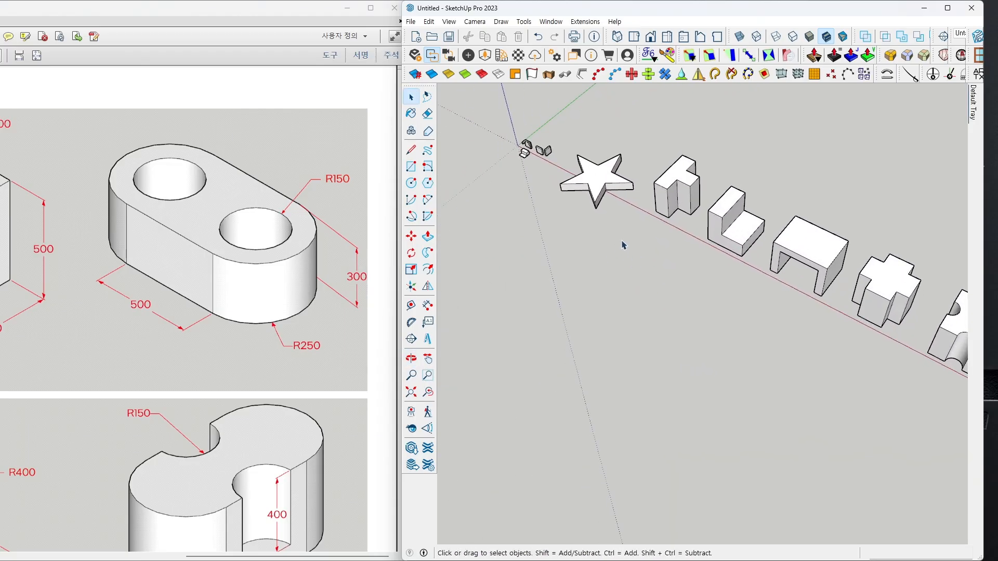
{"action": "scroll", "coordinate": [632, 233], "scroll_direction": "down", "scroll_amount": 3}
{"action": "scroll", "coordinate": [618, 248], "scroll_direction": "up", "scroll_amount": 4}
{"action": "mouse_move", "coordinate": [614, 243]}
{"action": "middle_mouse_down", "text": "shift"}
{"action": "mouse_move", "coordinate": [709, 316]}
{"action": "mouse_move", "coordinate": [689, 346]}
{"action": "mouse_move", "coordinate": [645, 323]}
{"action": "middle_mouse_up", "text": "shift"}
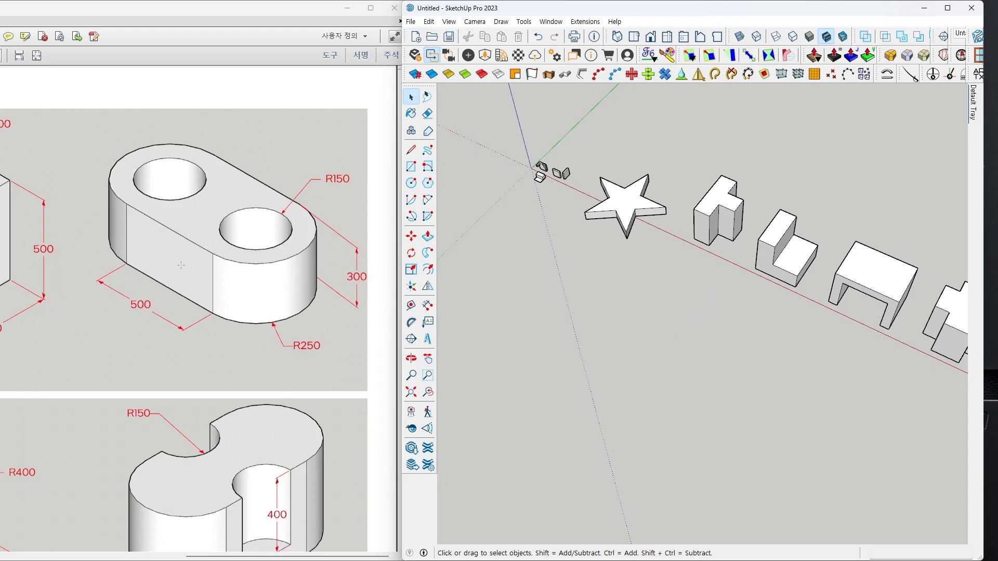
{"action": "mouse_move", "coordinate": [597, 290]}
{"action": "middle_mouse_down"}
{"action": "mouse_move", "coordinate": [615, 294]}
{"action": "mouse_move", "coordinate": [603, 296]}
{"action": "mouse_move", "coordinate": [617, 314]}
{"action": "mouse_move", "coordinate": [587, 317]}
{"action": "mouse_move", "coordinate": [591, 326]}
{"action": "mouse_move", "coordinate": [597, 313]}
{"action": "middle_mouse_up"}
{"action": "key", "text": "r"}
{"action": "left_click", "coordinate": [580, 322]}
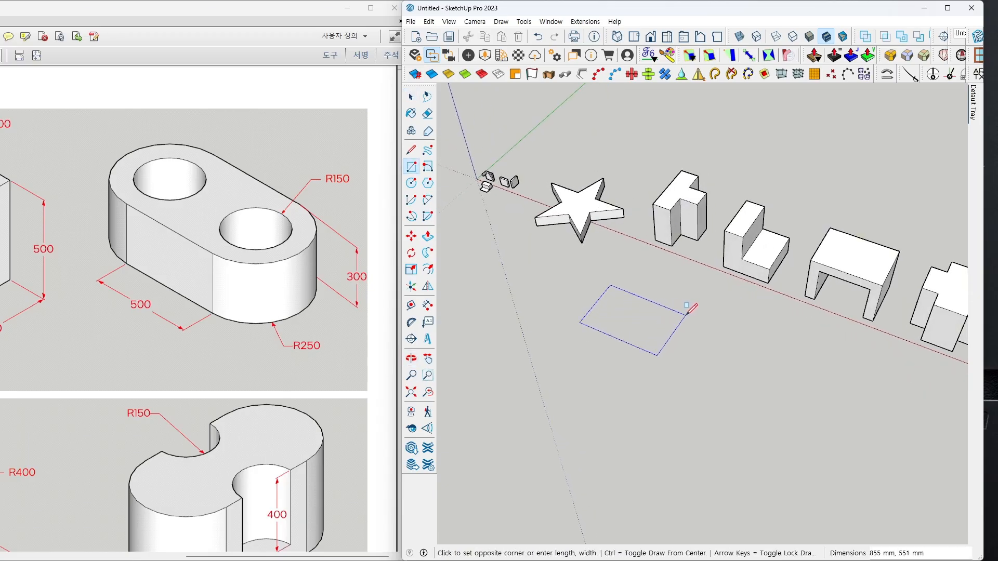
{"action": "type", "text": "500,500"}
{"action": "key", "text": "Return"}
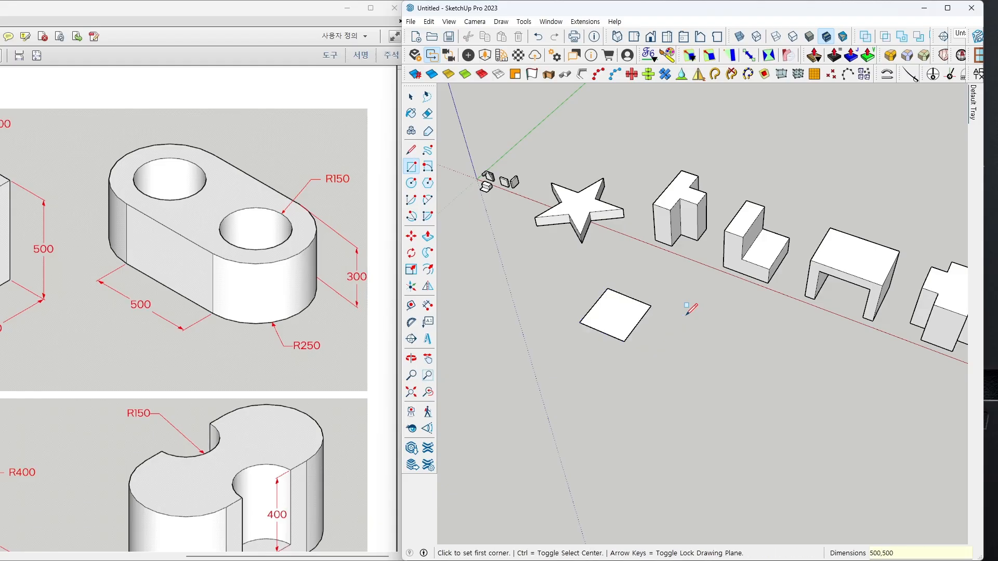
- Draw a circle centred on the midpoint of one square edge, reaching to that edge's corner for a 250 mm radius
{"action": "middle_click_drag", "start_coordinate": [690, 312], "coordinate": [657, 350]}
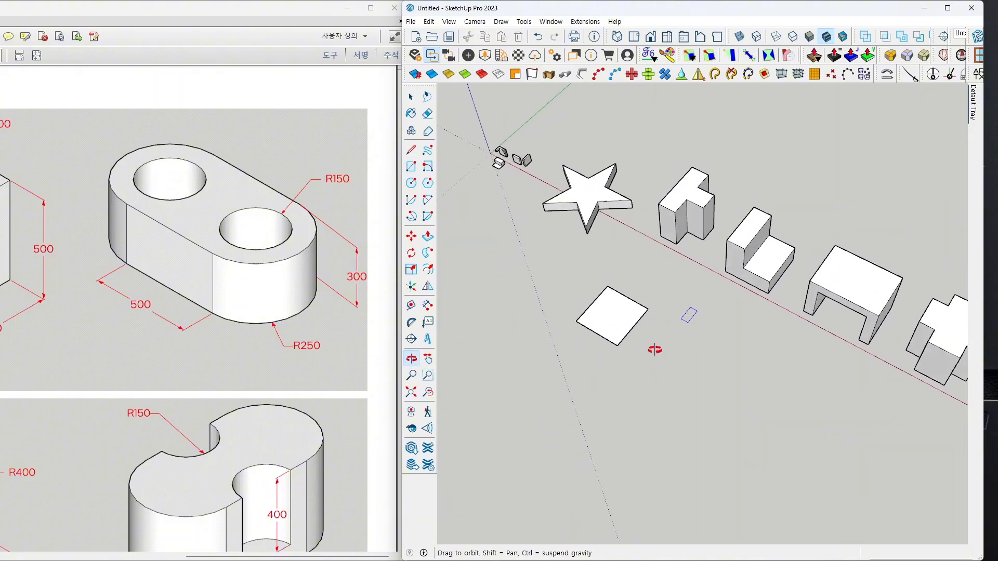
{"action": "scroll", "coordinate": [598, 315], "scroll_direction": "up", "scroll_amount": 3}
{"action": "middle_click_drag", "start_coordinate": [592, 318], "coordinate": [655, 337]}
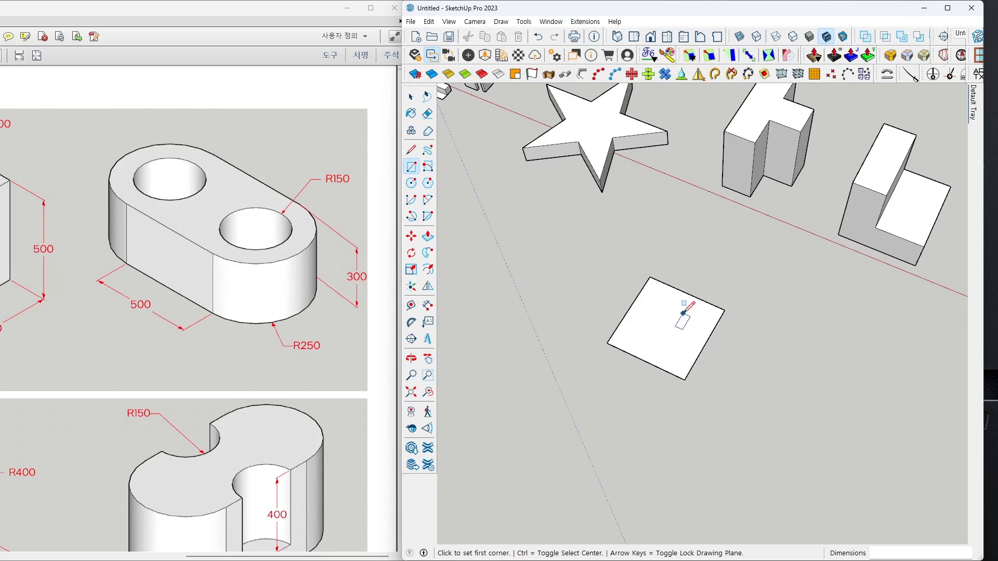
{"action": "key", "text": "c"}
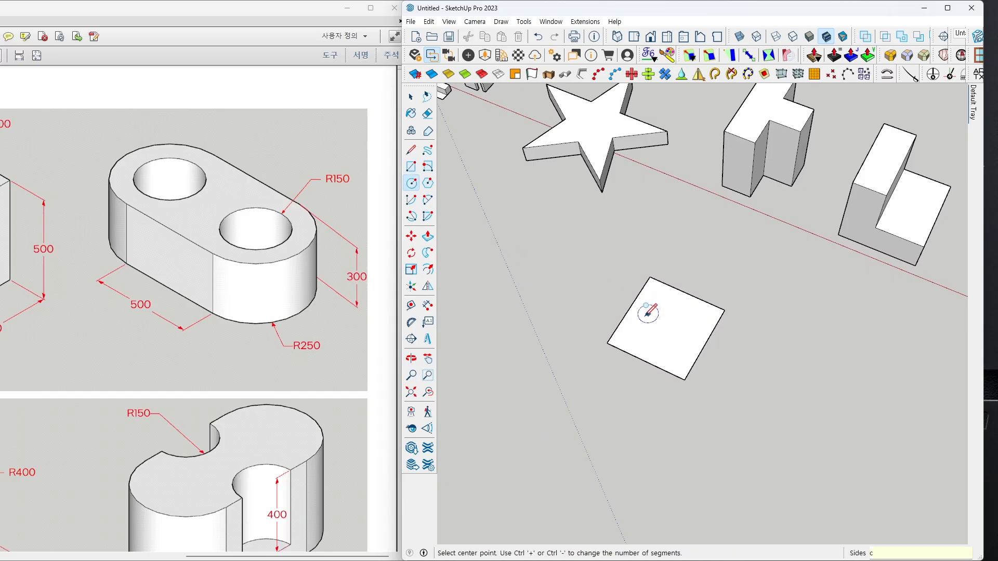
{"action": "middle_click_drag", "start_coordinate": [646, 312], "coordinate": [646, 285]}
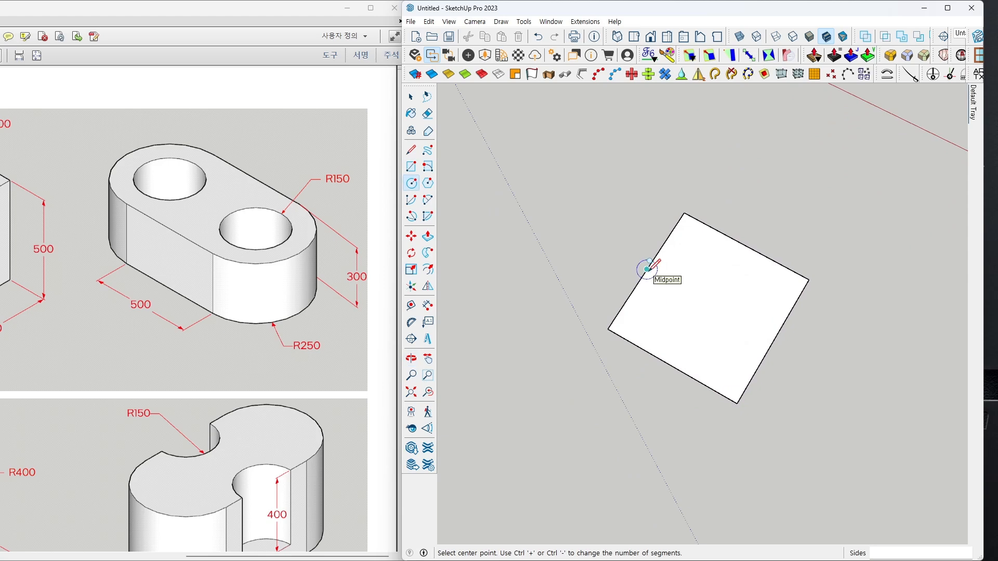
{"action": "left_click", "coordinate": [647, 270]}
{"action": "left_click", "coordinate": [684, 213]}
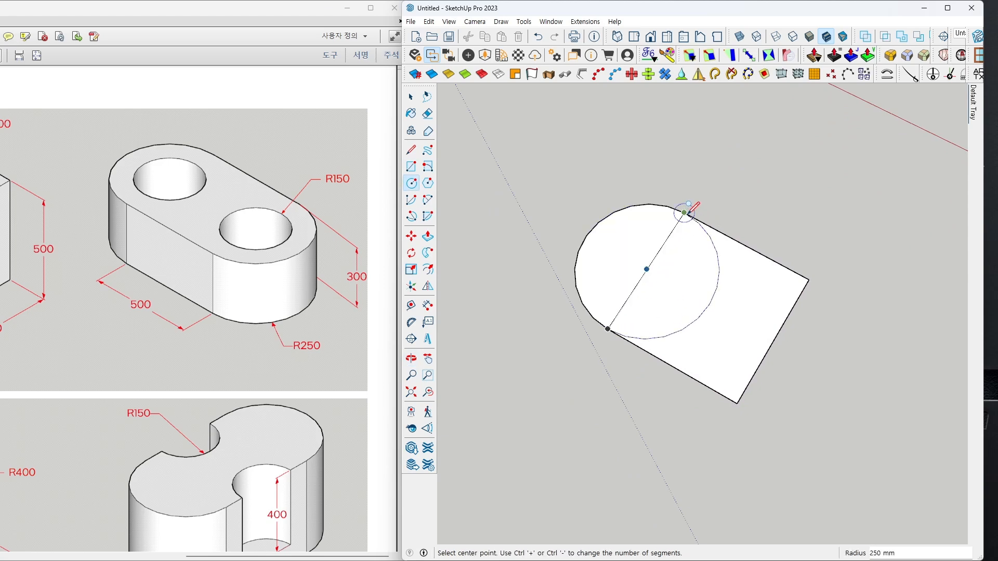
{"action": "key", "text": "space"}
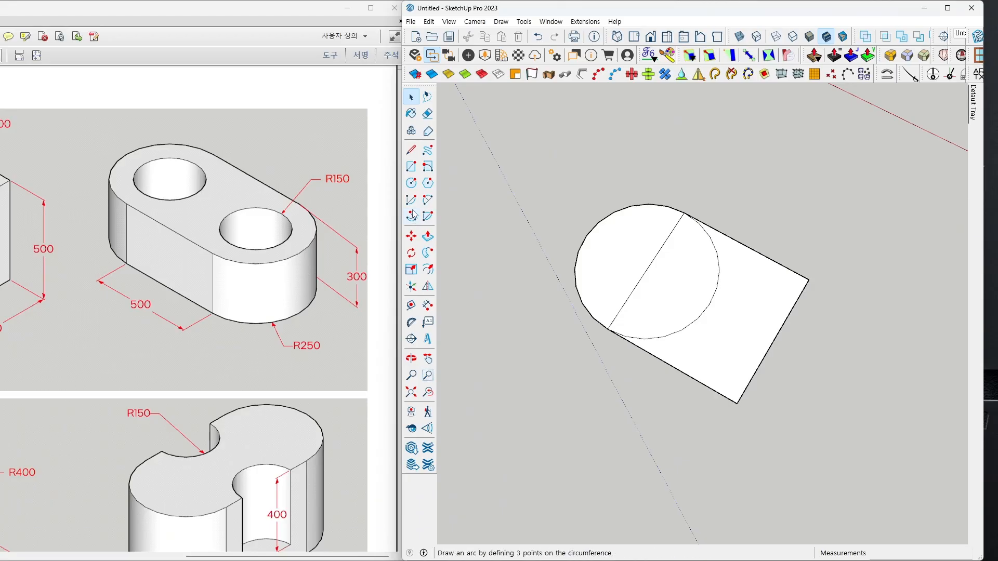
- Draw an outward 180° arc centred on the midpoint of the square's opposite edge, running from corner to corner
{"action": "left_click", "coordinate": [409, 199]}
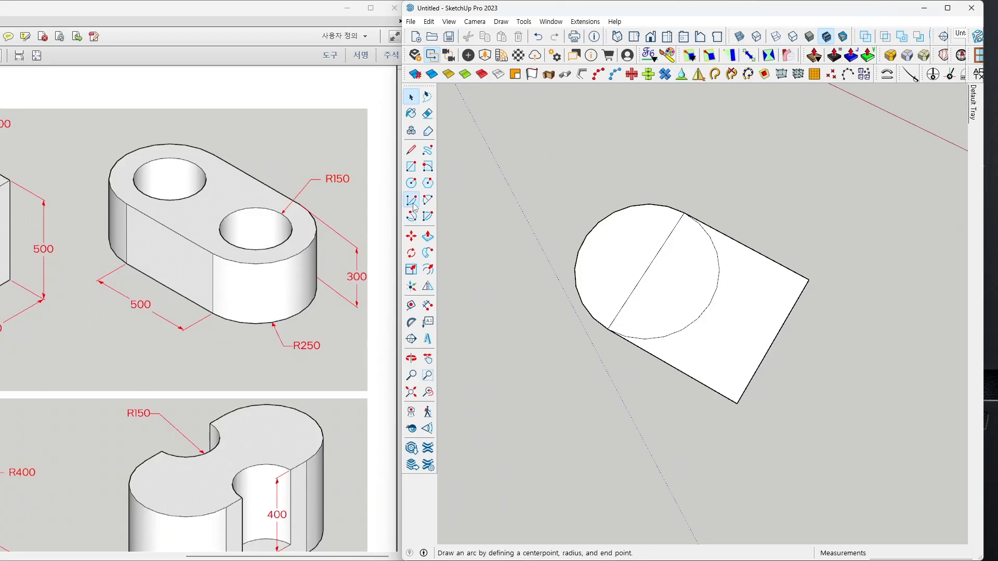
{"action": "left_click", "coordinate": [774, 340]}
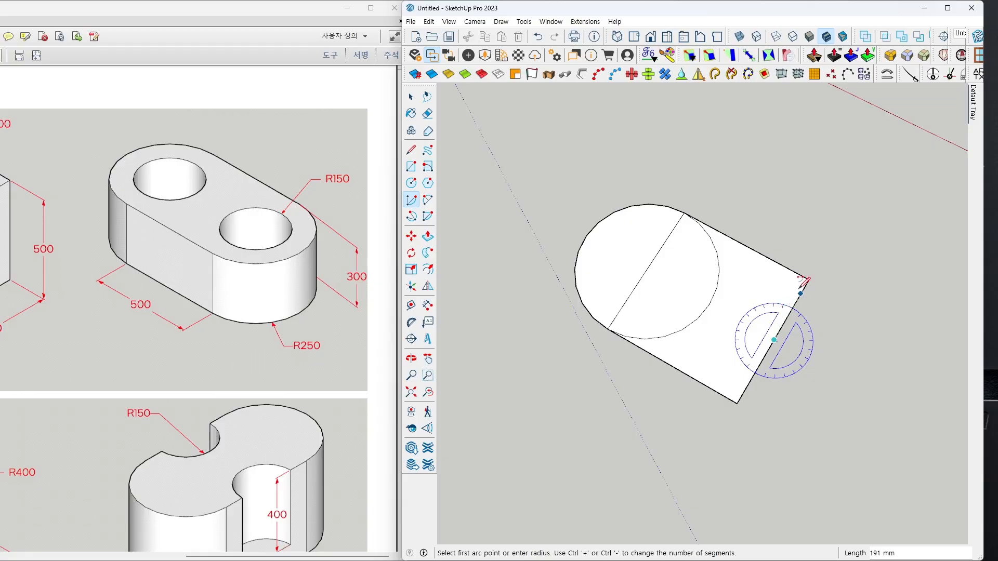
{"action": "left_click", "coordinate": [809, 280]}
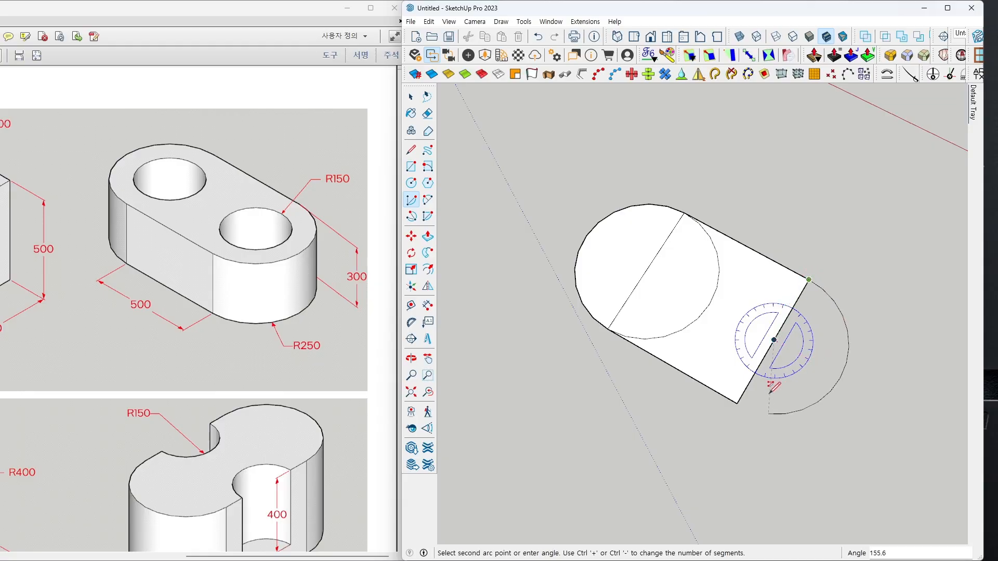
{"action": "left_click", "coordinate": [739, 403]}
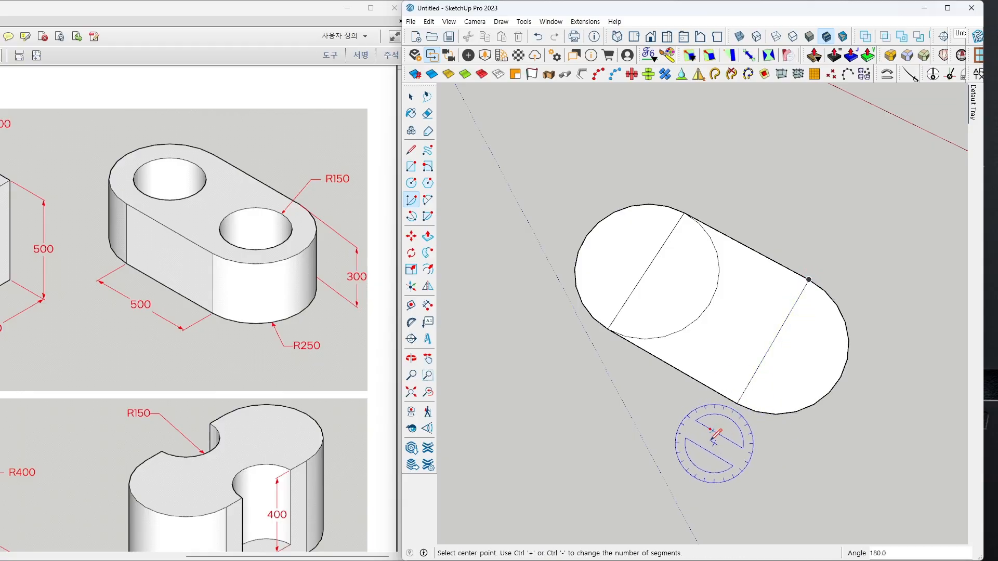
{"action": "key", "text": "space"}
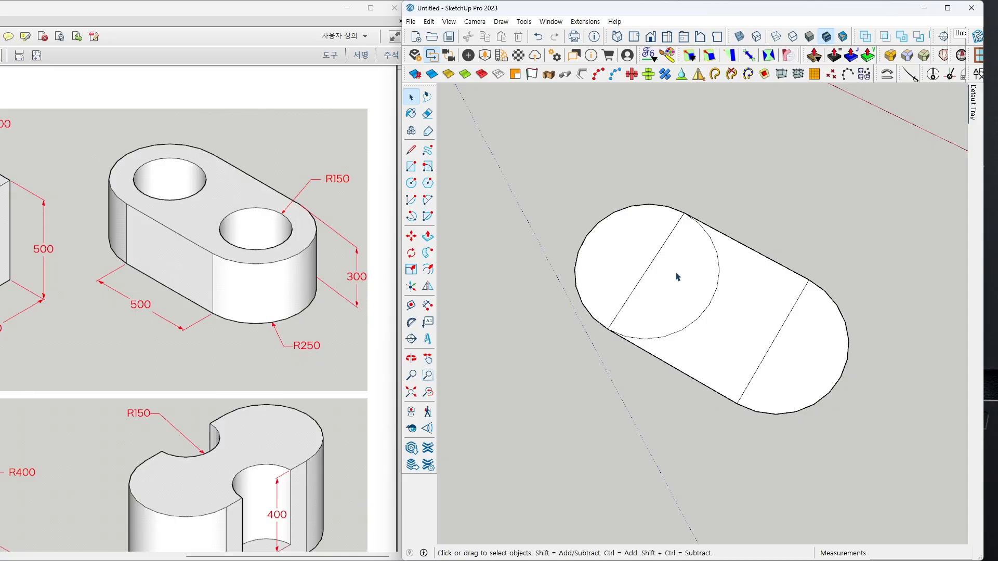
{"action": "middle_click_drag", "start_coordinate": [675, 276], "coordinate": [660, 259]}
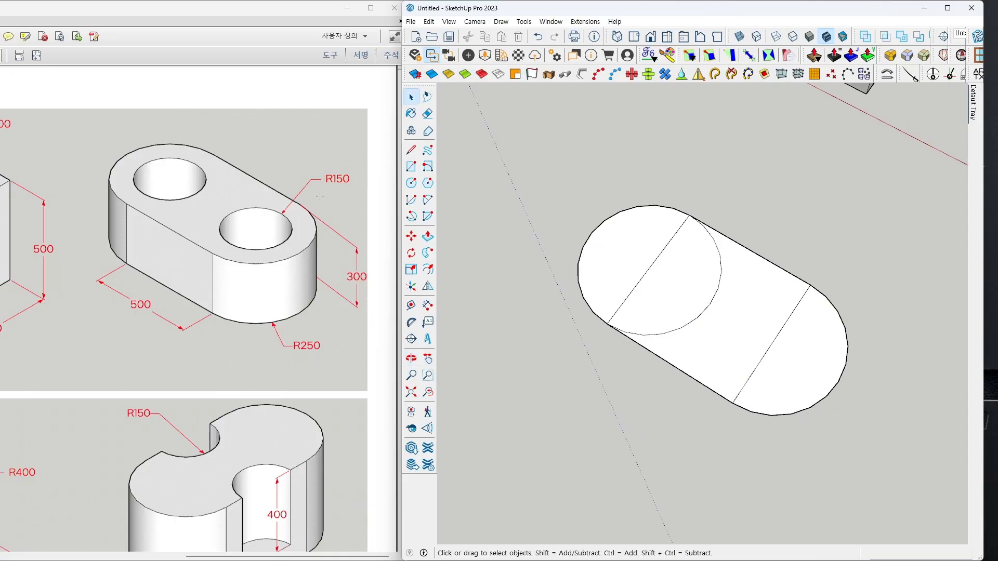
{"action": "mouse_move", "coordinate": [351, 192]}
{"action": "left_mouse_down"}
{"action": "mouse_move", "coordinate": [329, 196]}
{"action": "mouse_move", "coordinate": [314, 166]}
{"action": "mouse_move", "coordinate": [360, 166]}
{"action": "mouse_move", "coordinate": [342, 195]}
{"action": "left_mouse_up"}
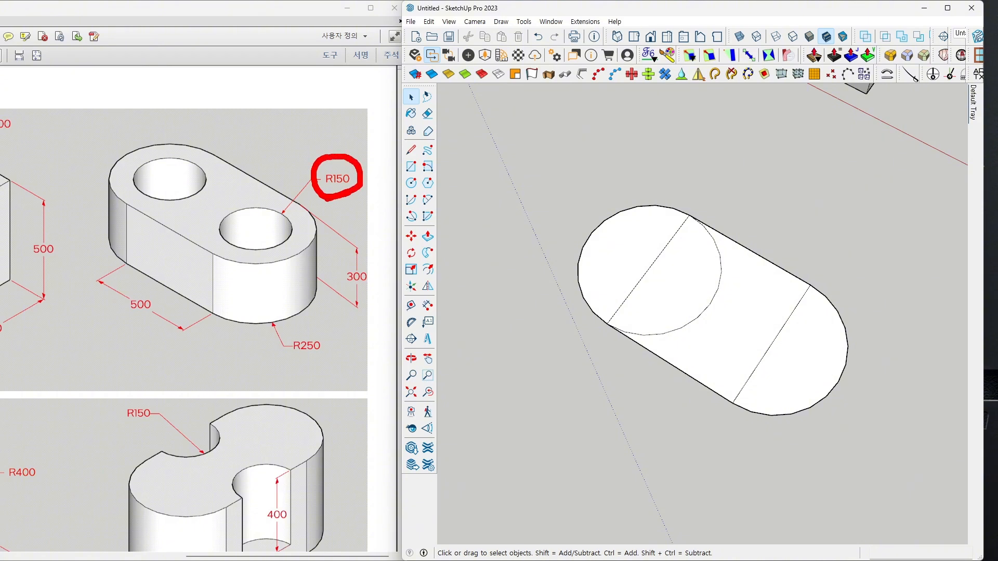
{"action": "key", "text": "Escape"}
{"action": "middle_click_drag", "start_coordinate": [671, 264], "coordinate": [667, 262]}
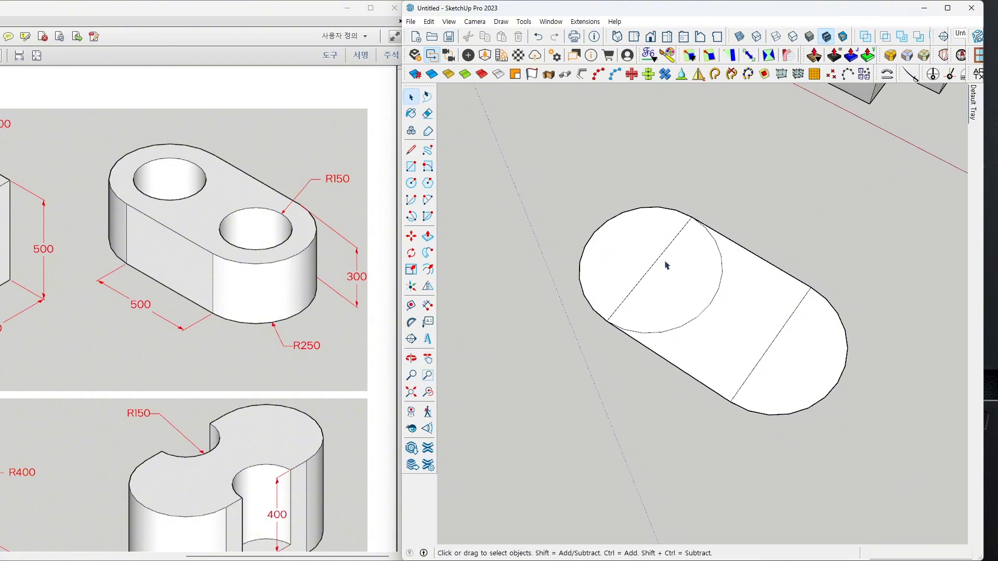
{"action": "key", "text": "c"}
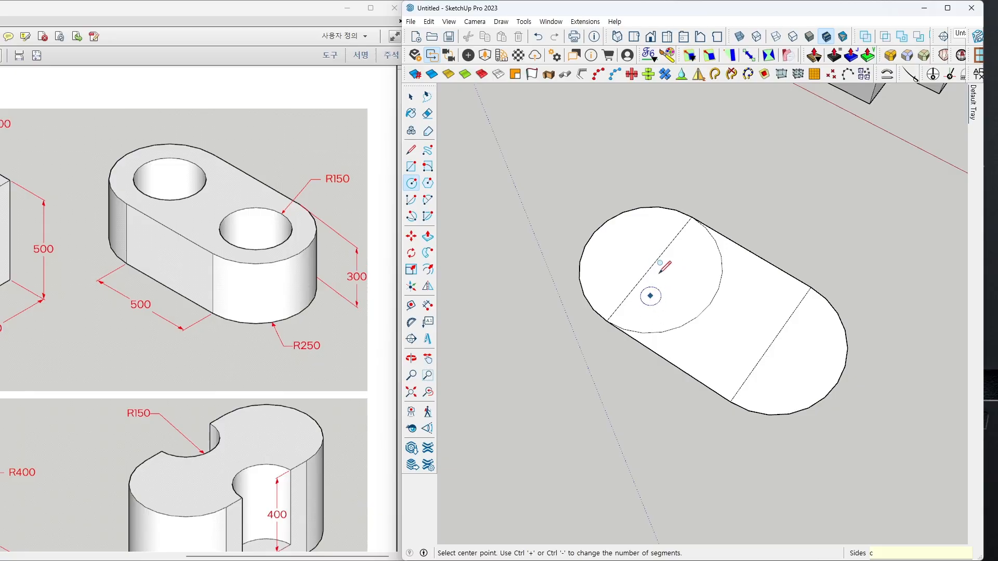
{"action": "scroll", "coordinate": [651, 268], "scroll_direction": "up", "scroll_amount": 2}
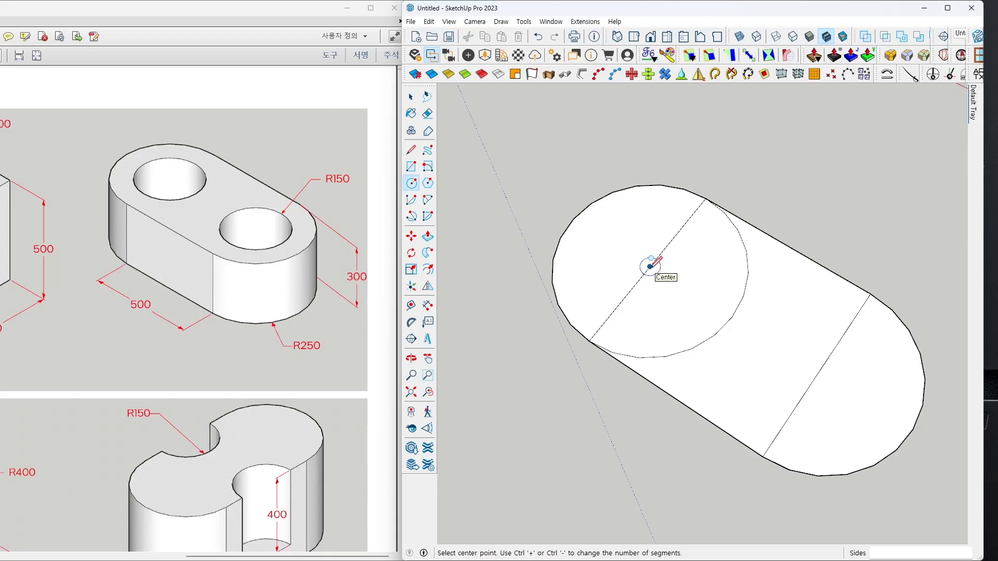
{"action": "left_click", "coordinate": [650, 267]}
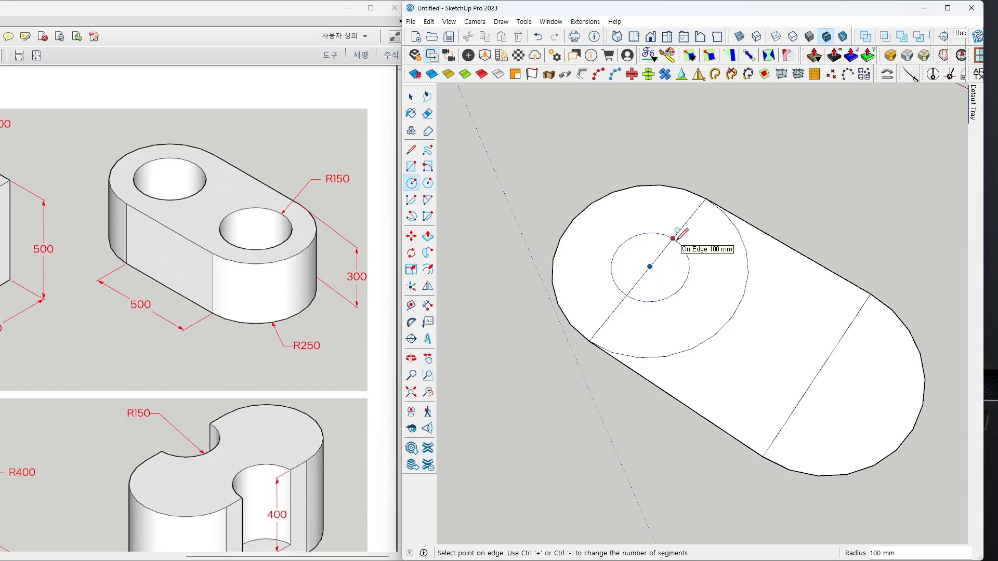
{"action": "type", "text": "15"}
{"action": "key", "text": "Return"}
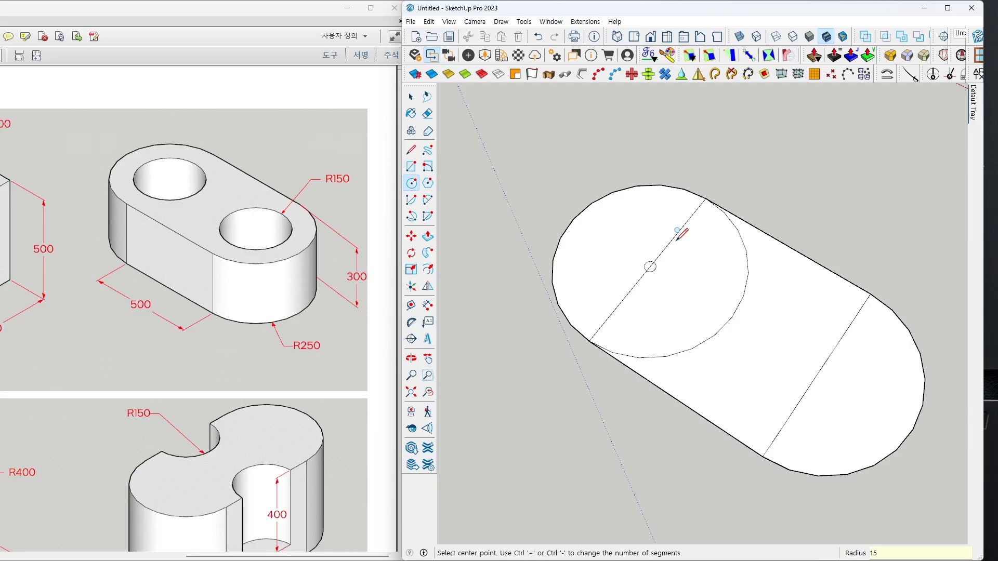
- Draw two circles of 150 mm radius, one centred on the midpoint of each dividing line between square and rounded end
{"action": "left_click", "coordinate": [650, 266]}
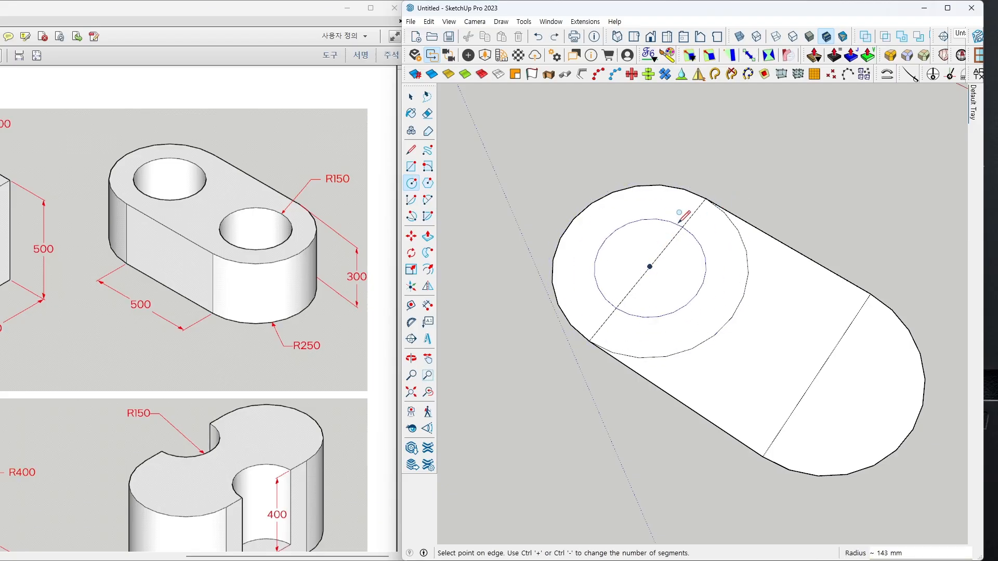
{"action": "type", "text": "150"}
{"action": "key", "text": "Return"}
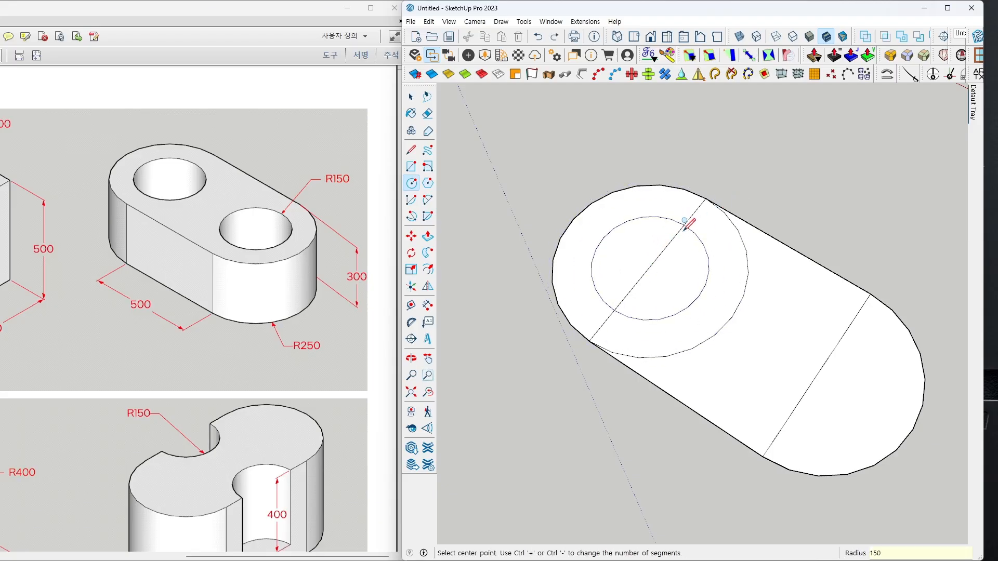
{"action": "scroll", "coordinate": [686, 223], "scroll_direction": "down", "scroll_amount": 2}
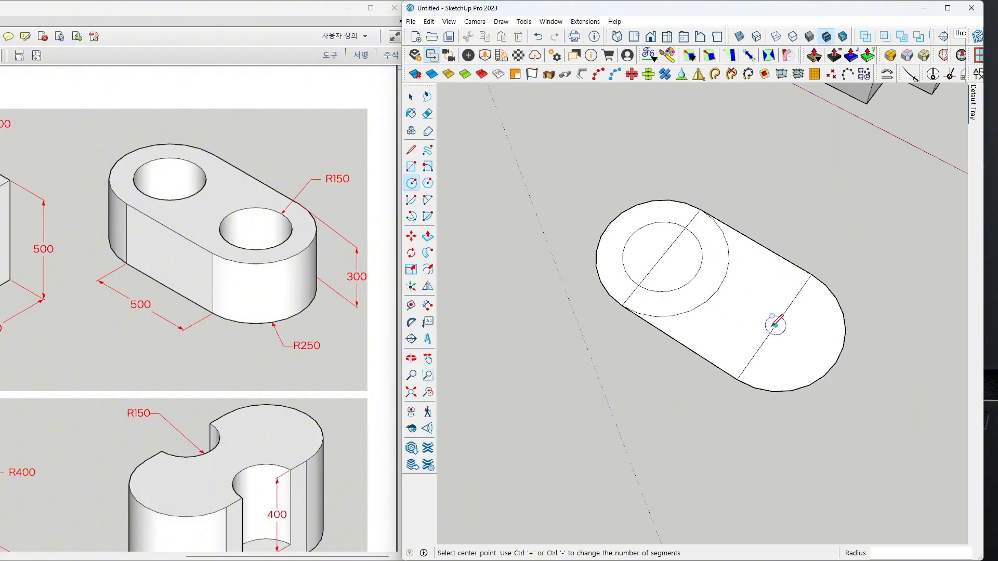
{"action": "left_click", "coordinate": [776, 325]}
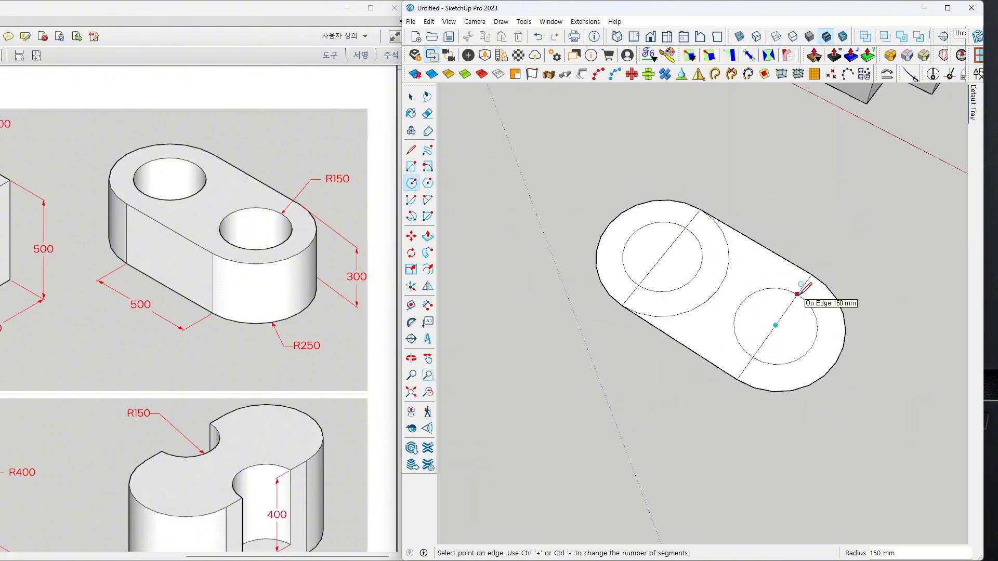
{"action": "type", "text": "150"}
{"action": "key", "text": "Return"}
{"action": "key", "text": "space"}
- Erase the dividing line segments and the leftover inner half of the large circle at the full-circle end
{"action": "middle_click_drag", "start_coordinate": [774, 345], "coordinate": [765, 311]}
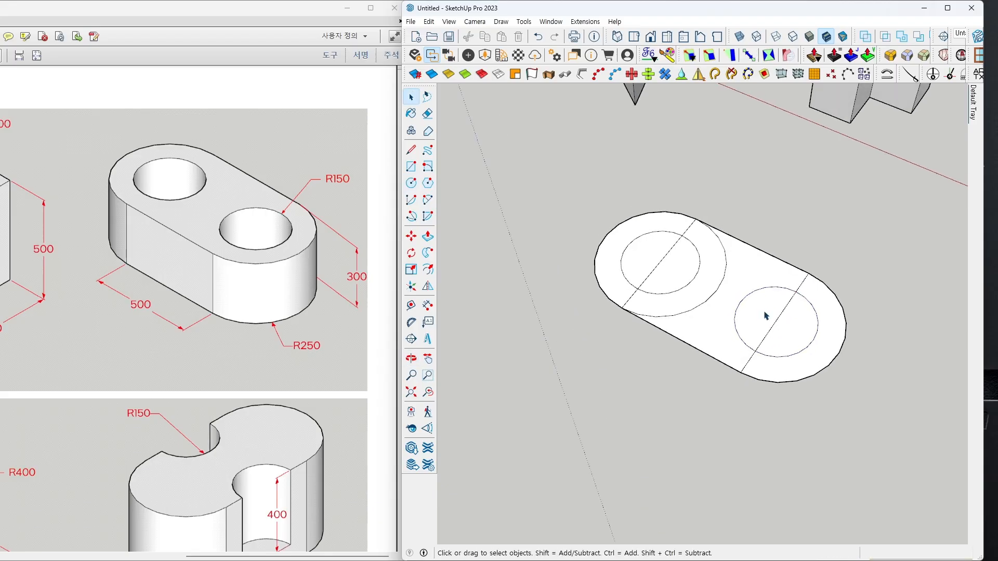
{"action": "scroll", "coordinate": [656, 288], "scroll_direction": "up", "scroll_amount": 2}
{"action": "key", "text": "e"}
{"action": "left_click", "coordinate": [644, 276]}
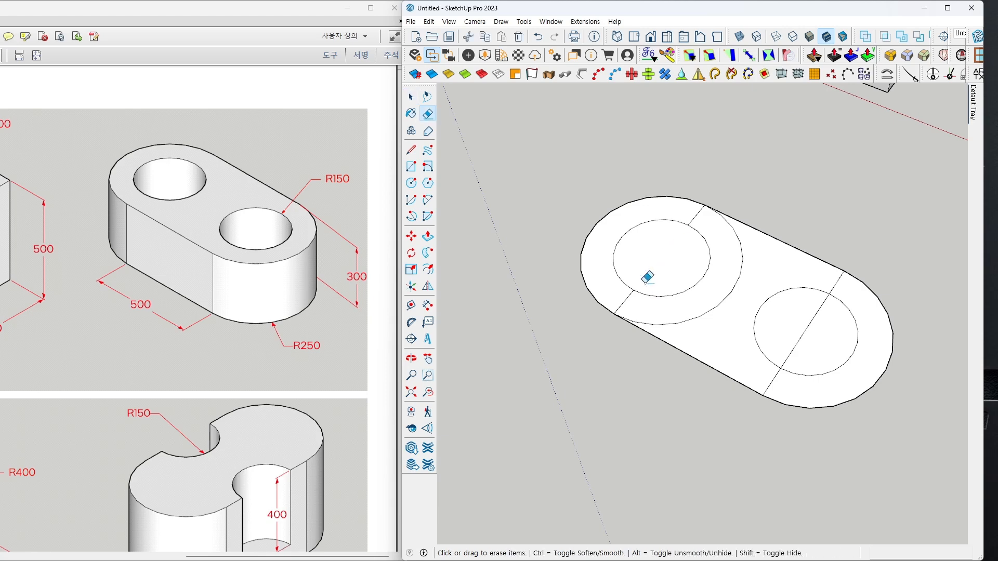
{"action": "left_click", "coordinate": [627, 300]}
{"action": "left_click", "coordinate": [651, 321]}
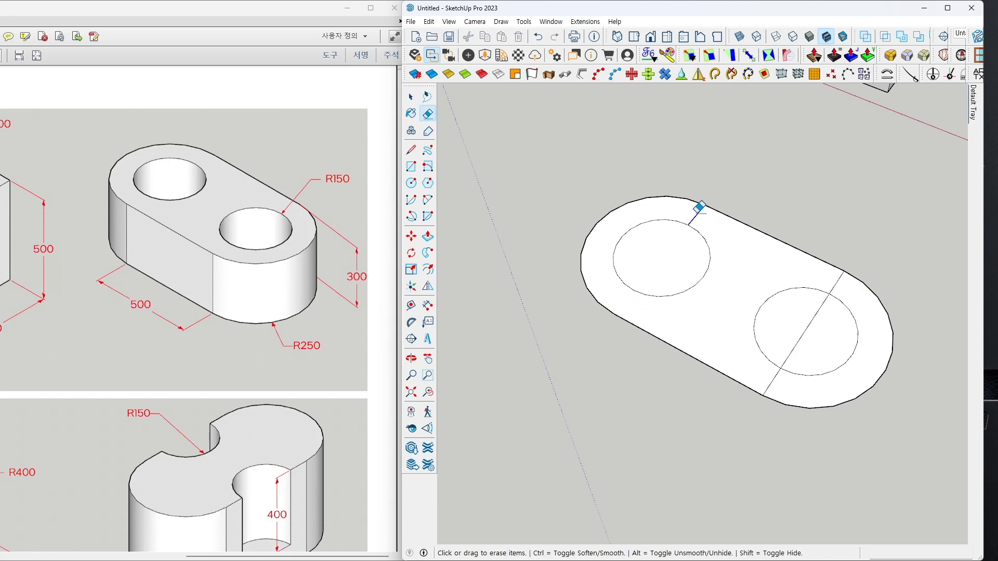
{"action": "left_click", "coordinate": [697, 211]}
- Erase the three segments of the remaining dividing line at the arc end of the rounded outline
{"action": "mouse_move", "coordinate": [818, 335]}
{"action": "left_mouse_down"}
{"action": "mouse_move", "coordinate": [809, 325]}
{"action": "mouse_move", "coordinate": [798, 336]}
{"action": "left_mouse_up"}
{"action": "left_click", "coordinate": [774, 380]}
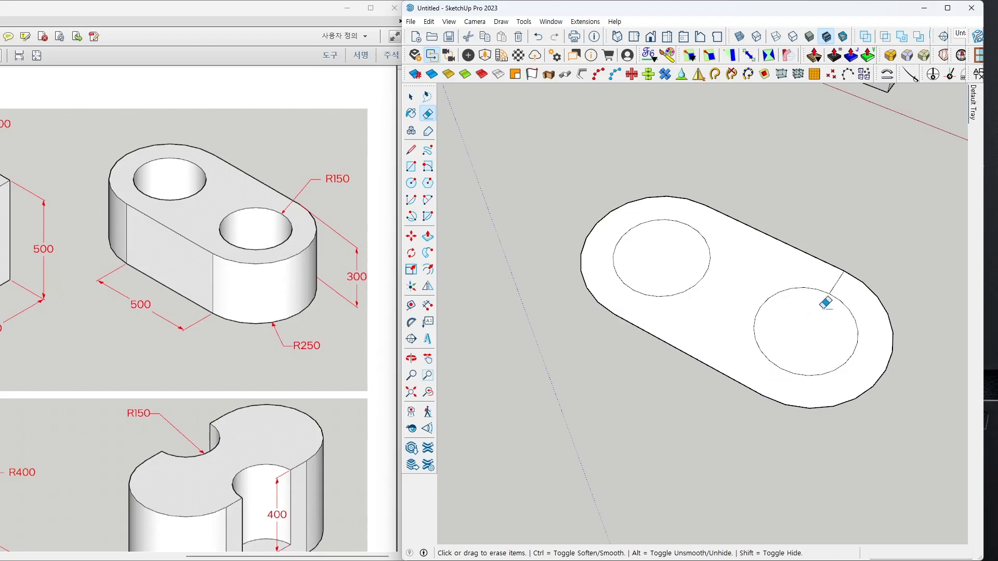
{"action": "left_click", "coordinate": [837, 283]}
{"action": "key", "text": "space"}
{"action": "middle_click_drag", "start_coordinate": [864, 313], "coordinate": [834, 299]}
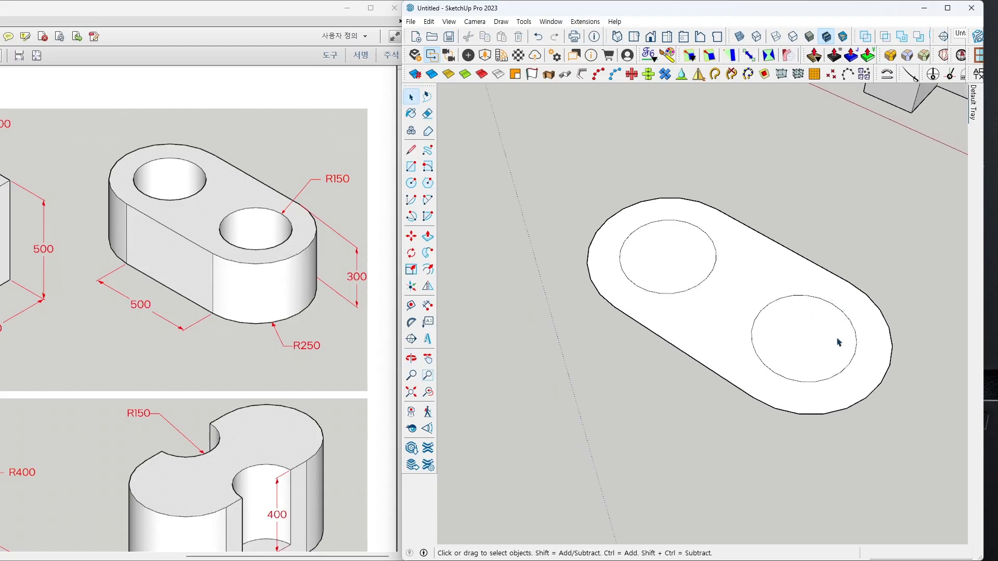
- Delete the faces inside both 150 mm radius circles to leave two openings in the rounded outline
{"action": "left_click", "coordinate": [800, 340]}
{"action": "key", "text": "Delete"}
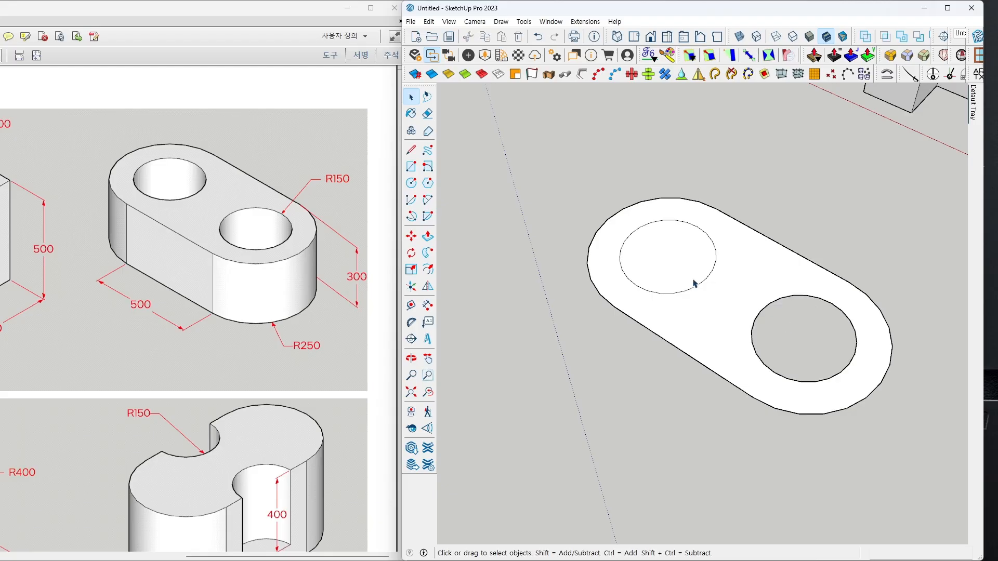
{"action": "left_click", "coordinate": [693, 270]}
{"action": "key", "text": "Delete"}
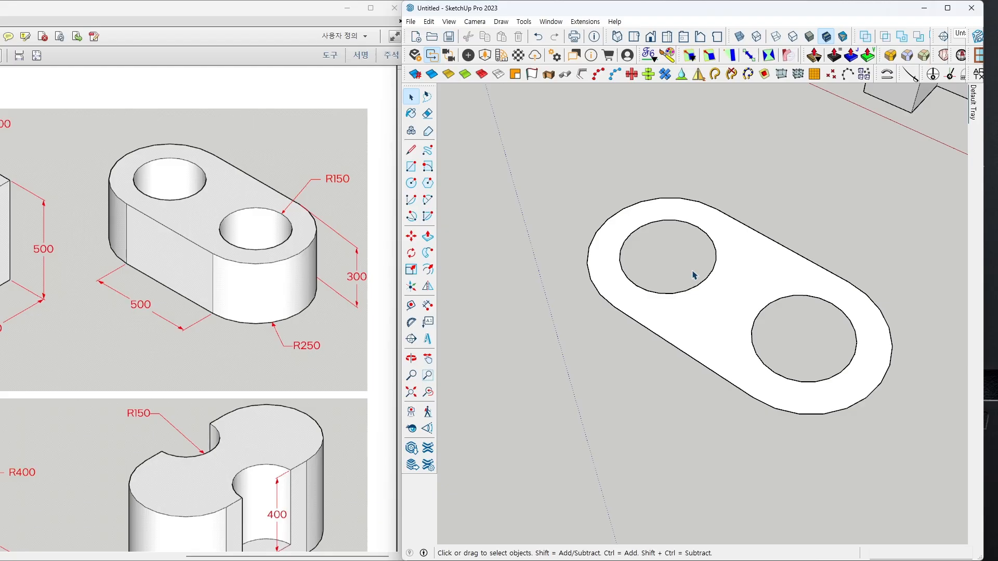
- Push/Pull the rounded face with its two circular openings upward by 300 mm
{"action": "key", "text": "p"}
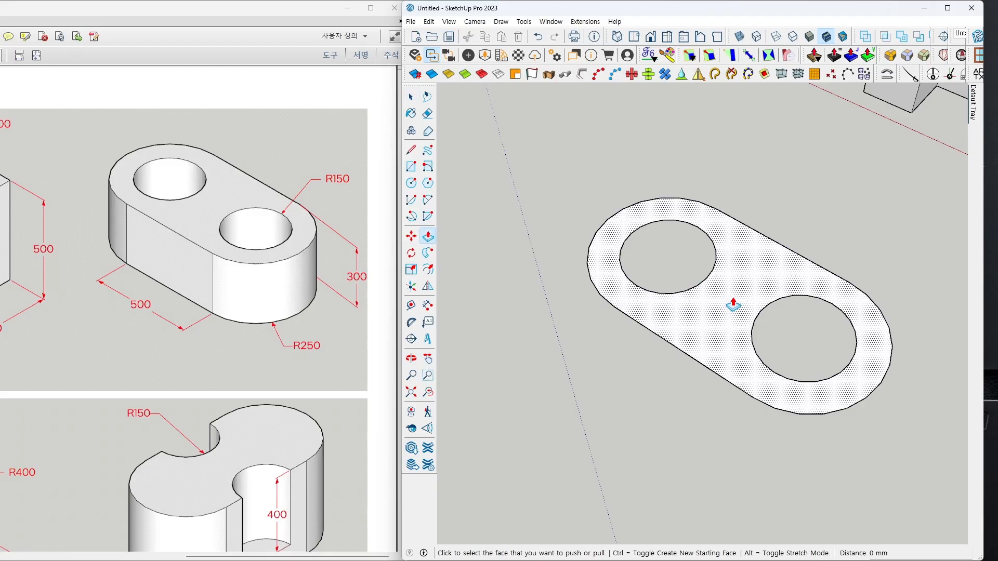
{"action": "left_click", "coordinate": [734, 306]}
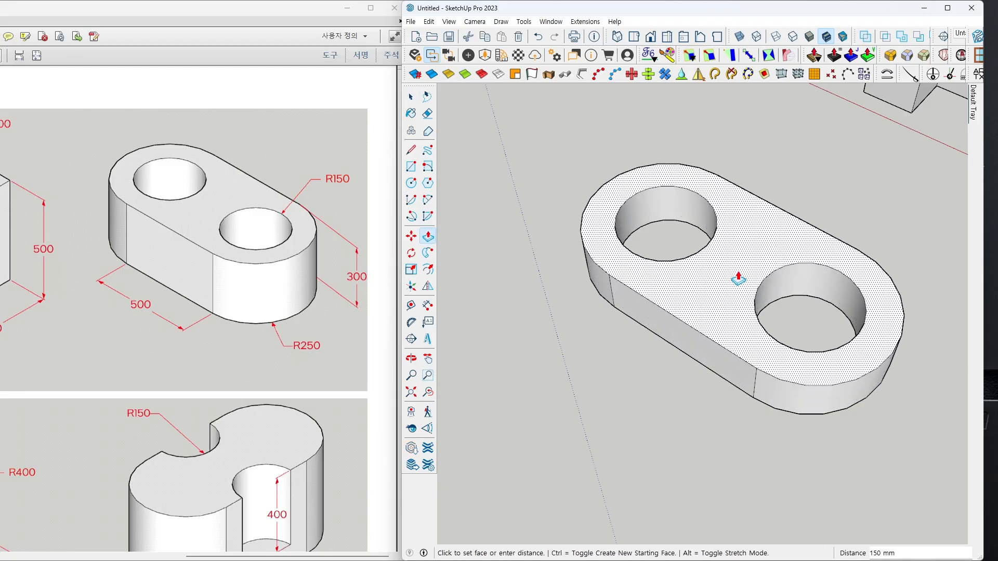
{"action": "type", "text": "300"}
{"action": "key", "text": "Return"}
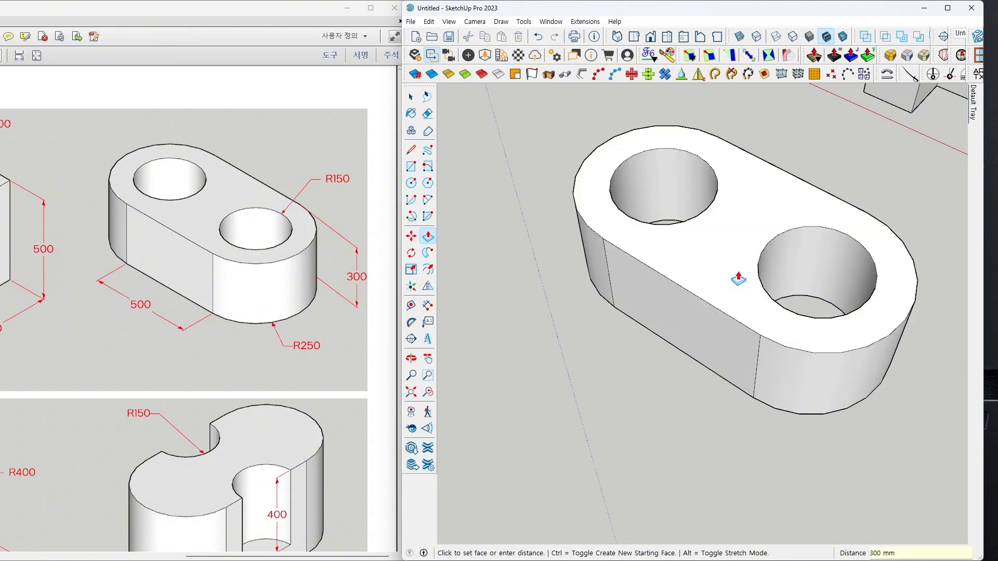
{"action": "key", "text": "space"}
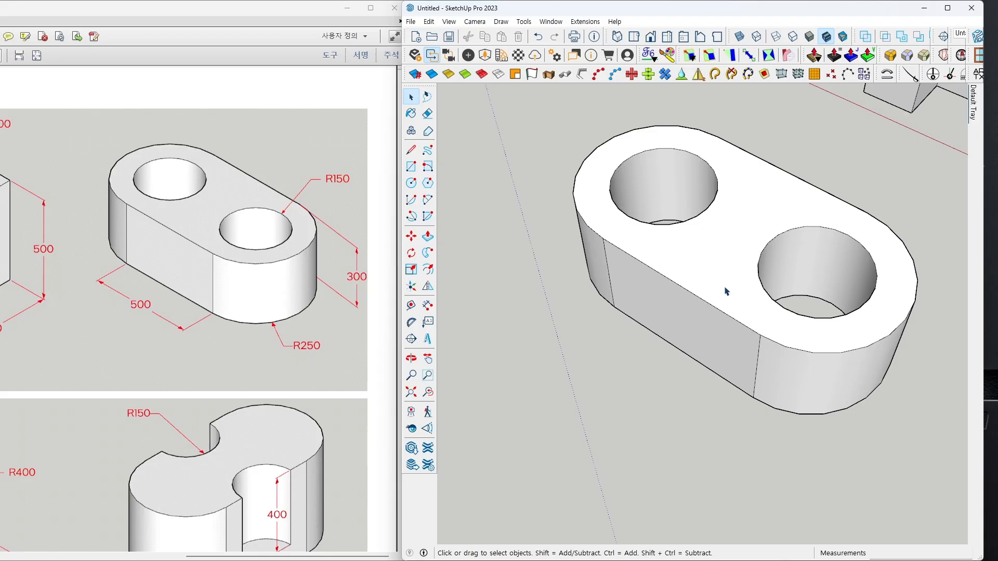
- Examine the vertical seams between the flat side and rounded ends, and the hidden segment lines of the curved faces
{"action": "scroll", "coordinate": [702, 319], "scroll_direction": "down", "scroll_amount": 5}
{"action": "mouse_move", "coordinate": [702, 319]}
{"action": "middle_mouse_down"}
{"action": "mouse_move", "coordinate": [720, 223]}
{"action": "mouse_move", "coordinate": [724, 290]}
{"action": "mouse_move", "coordinate": [699, 307]}
{"action": "middle_mouse_up"}
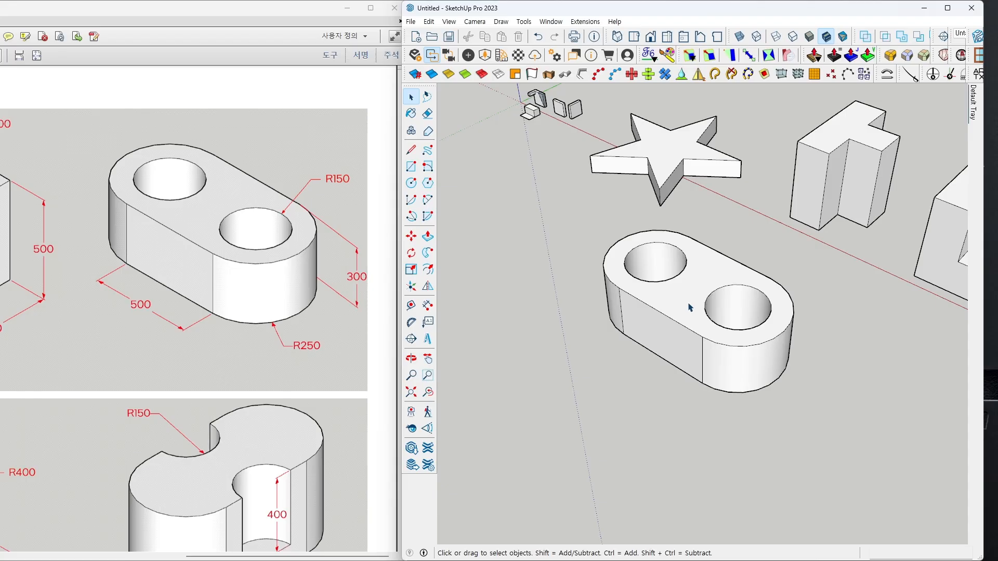
{"action": "mouse_move", "coordinate": [682, 314]}
{"action": "middle_mouse_down"}
{"action": "mouse_move", "coordinate": [686, 283]}
{"action": "mouse_move", "coordinate": [713, 329]}
{"action": "middle_mouse_up"}
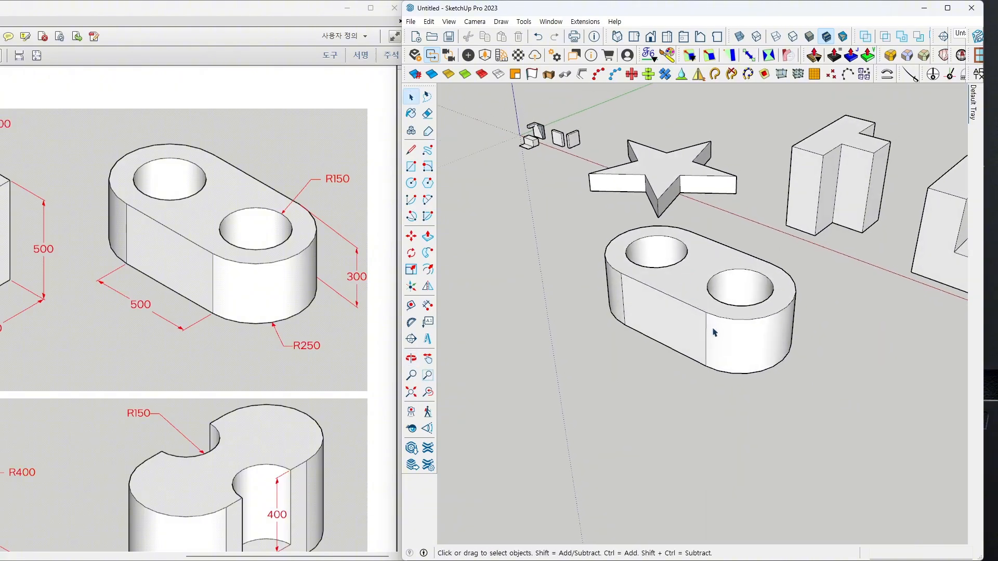
{"action": "scroll", "coordinate": [713, 330], "scroll_direction": "up", "scroll_amount": 3}
{"action": "left_click", "coordinate": [702, 334]}
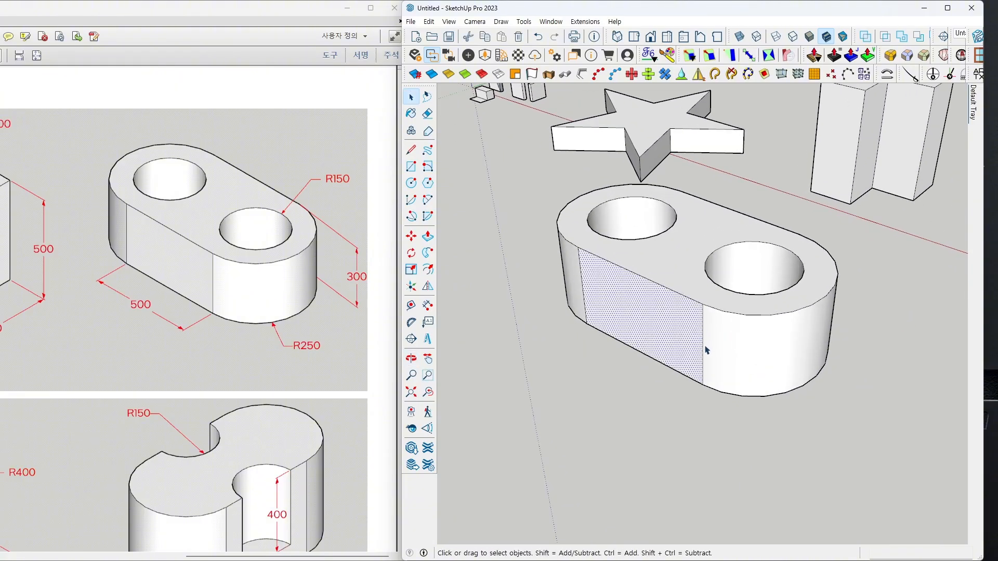
{"action": "double_click", "coordinate": [702, 337]}
{"action": "left_click_drag", "start_coordinate": [709, 346], "coordinate": [706, 354]}
{"action": "scroll", "coordinate": [698, 338], "scroll_direction": "up", "scroll_amount": 3}
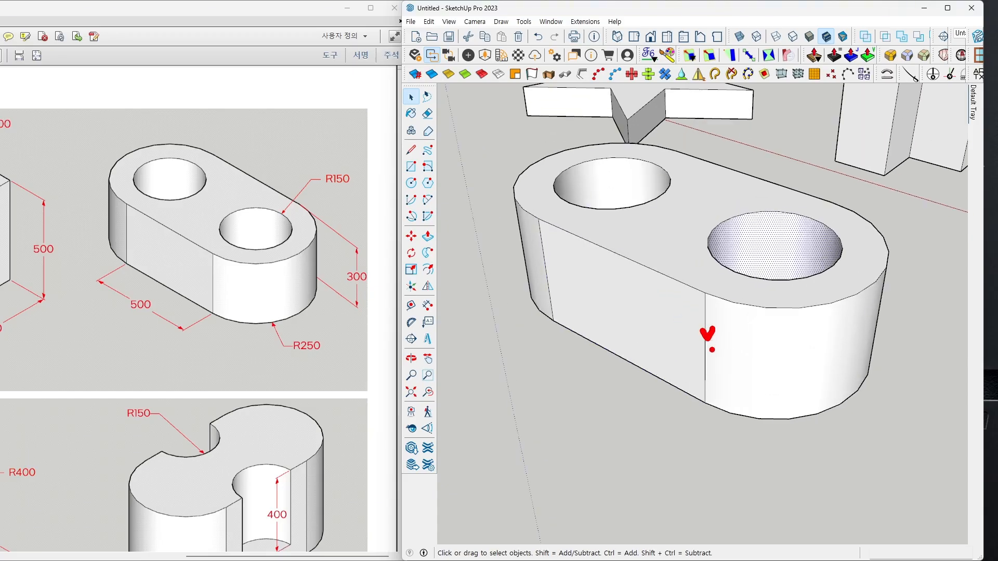
{"action": "left_click_drag", "start_coordinate": [539, 248], "coordinate": [552, 248]}
{"action": "triple_click", "coordinate": [675, 256]}
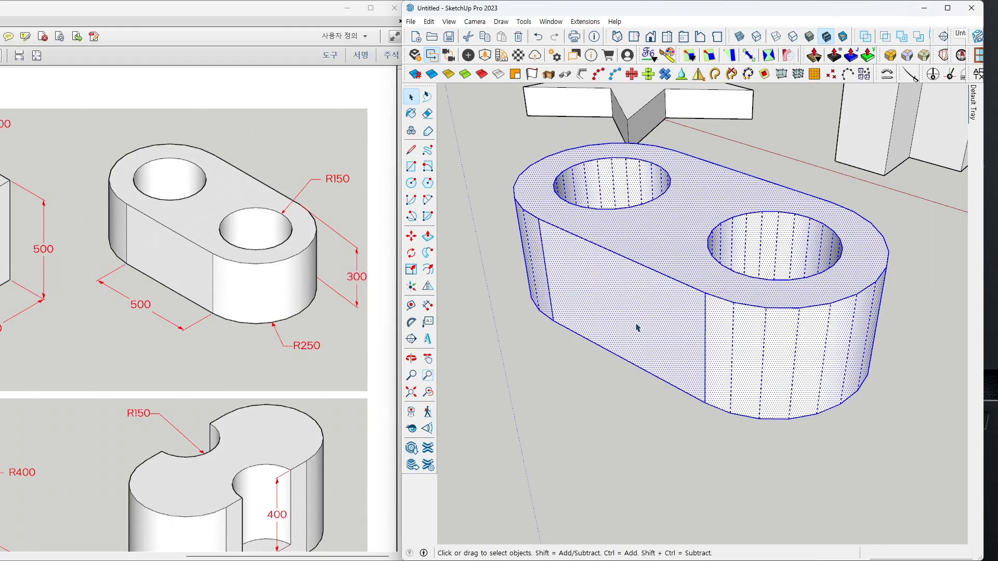
{"action": "left_click", "coordinate": [558, 421]}
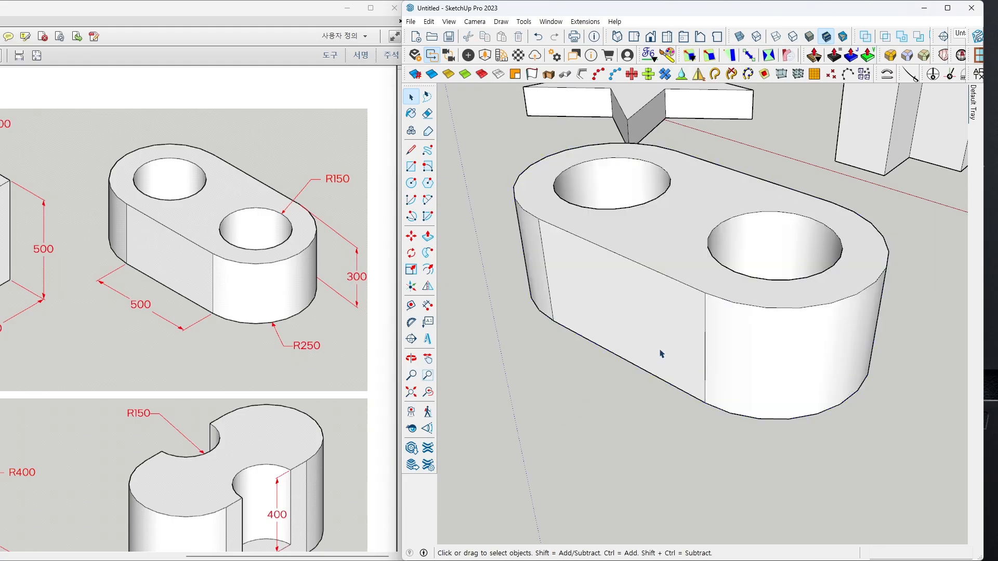
- Try to delete the vertical edge between the flat side and the nearer rounded end, and undo the deletion
{"action": "left_click", "coordinate": [706, 339]}
{"action": "key", "text": "Delete"}
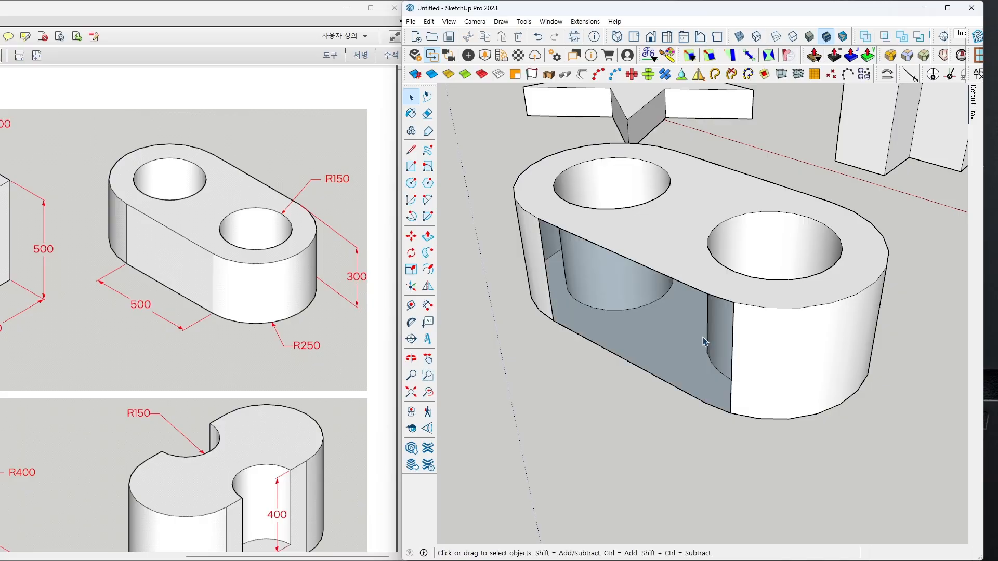
{"action": "key", "text": "ctrl+z"}
- Select all connected geometry of the two-hole block to inspect its edges up close, and clear the selection
{"action": "triple_click", "coordinate": [700, 337]}
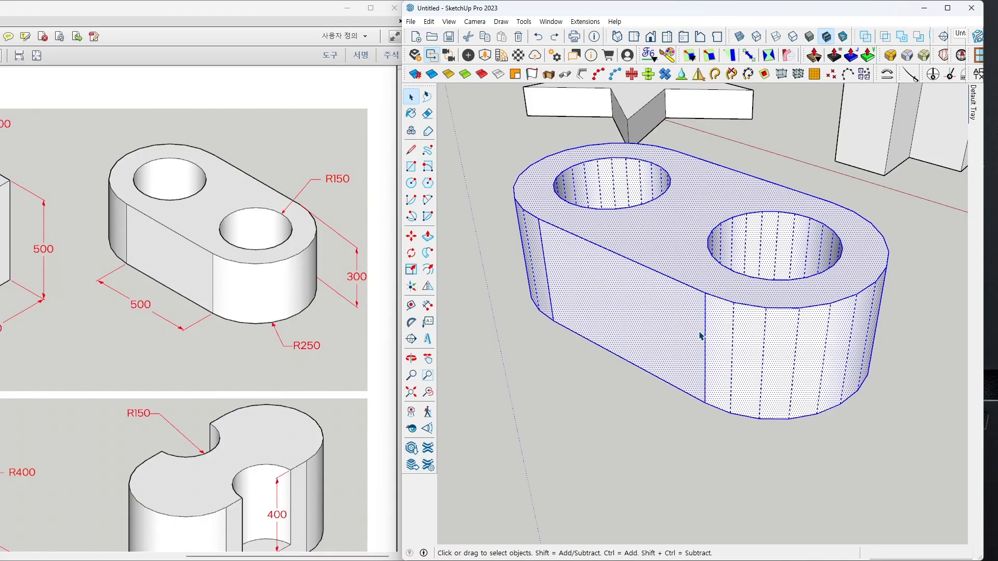
{"action": "scroll", "coordinate": [707, 319], "scroll_direction": "up", "scroll_amount": 2}
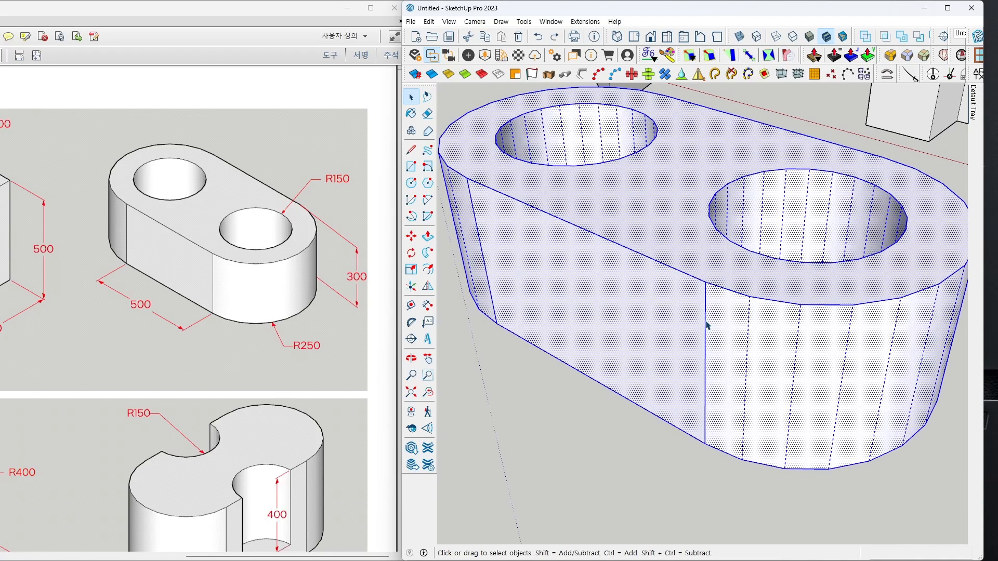
{"action": "scroll", "coordinate": [707, 319], "scroll_direction": "down", "scroll_amount": 2}
{"action": "left_click", "coordinate": [664, 425]}
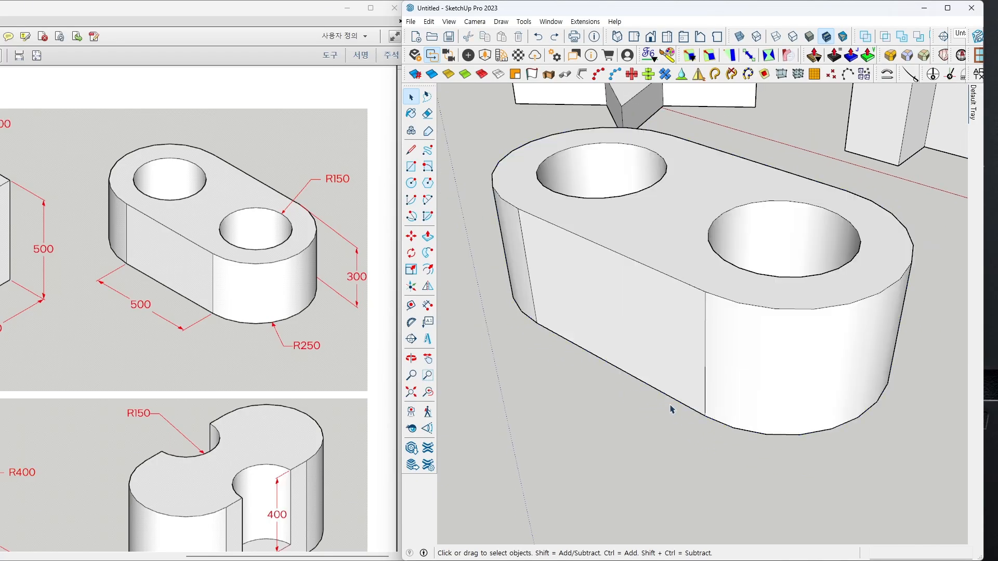
{"action": "middle_click_drag", "start_coordinate": [668, 408], "coordinate": [727, 416]}
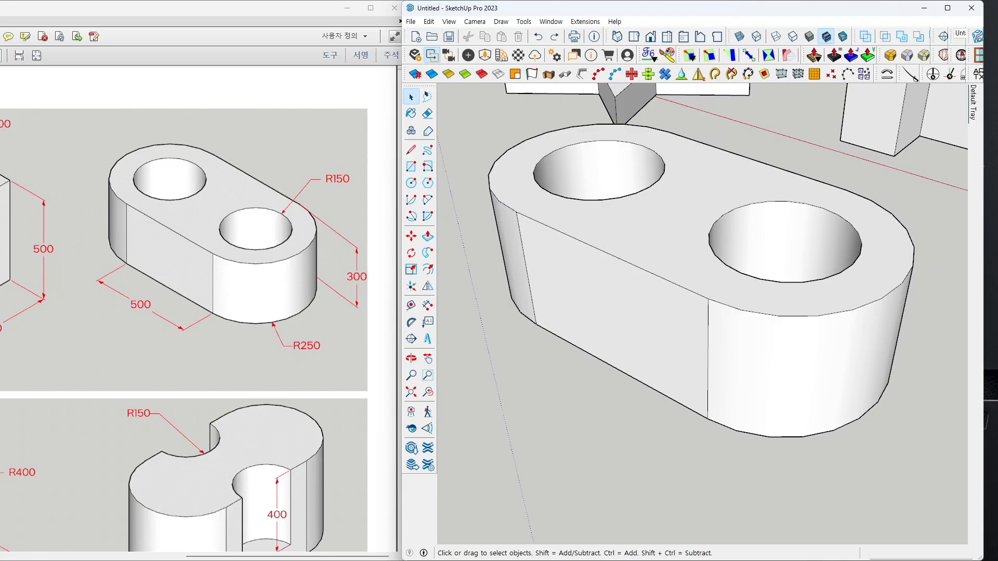
- Switch to the Notepad notes containing the face division and Ctrl function lists
{"action": "key", "text": "alt+Tab"}
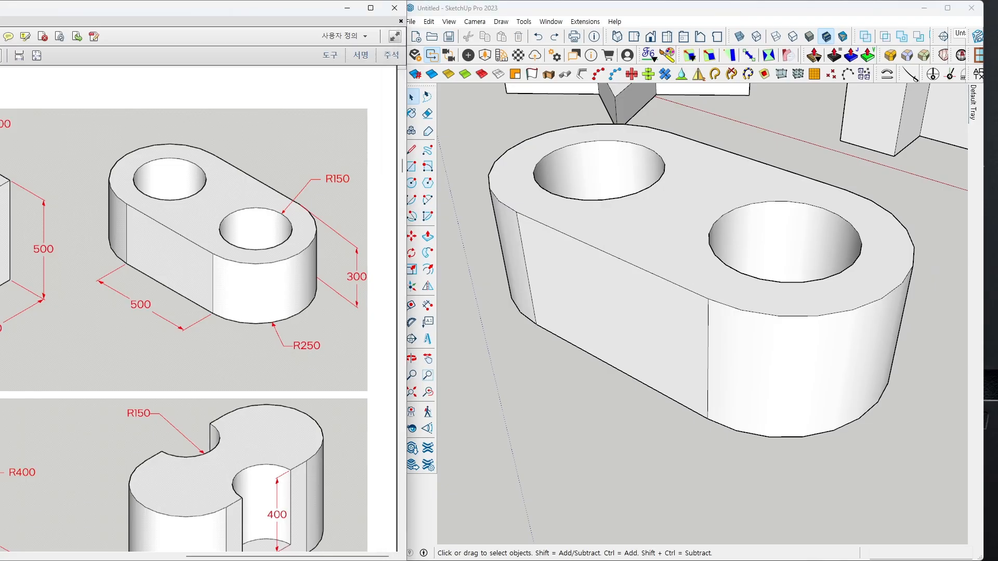
{"action": "key", "text": "alt+Tab"}
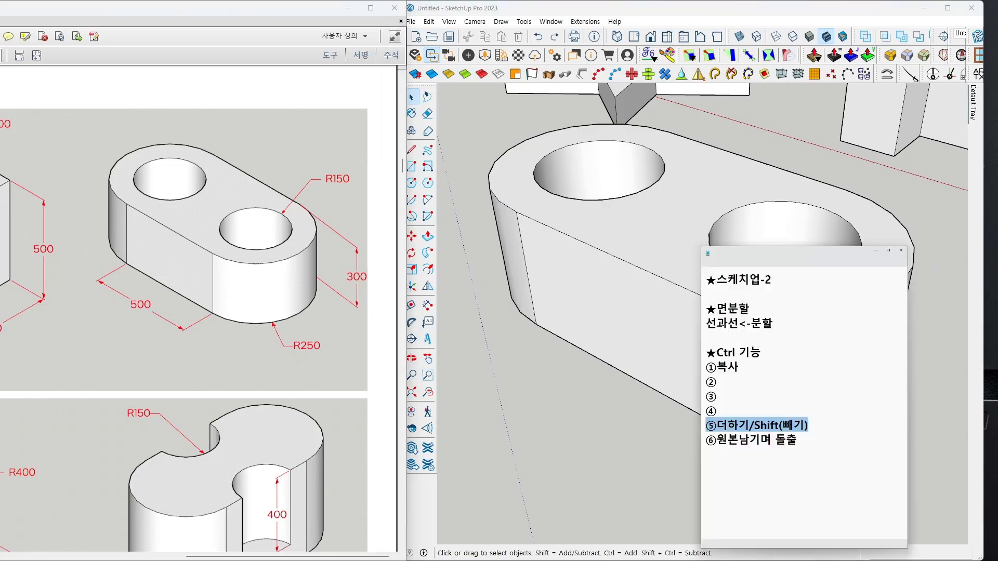
{"action": "left_click", "coordinate": [263, 388]}
{"action": "scroll", "coordinate": [223, 328], "scroll_direction": "down", "scroll_amount": 3}
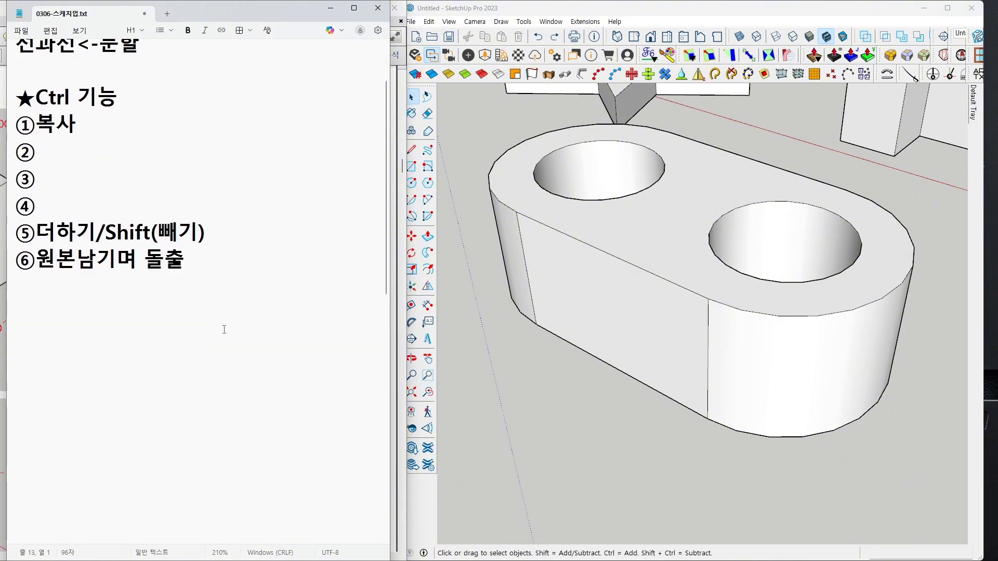
{"action": "scroll", "coordinate": [140, 216], "scroll_direction": "up", "scroll_amount": 2}
{"action": "scroll", "coordinate": [71, 145], "scroll_direction": "up", "scroll_amount": 2}
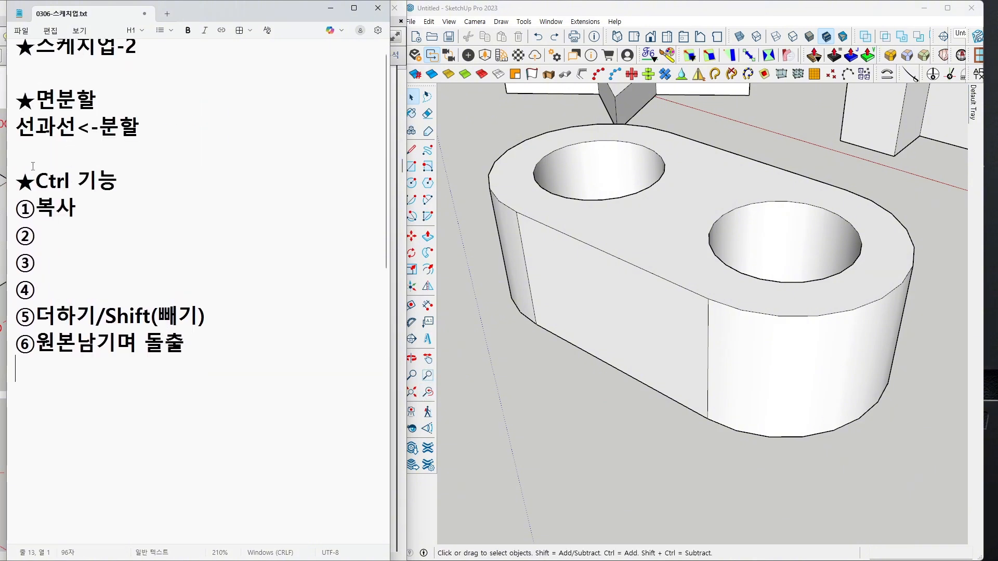
- Switch back to SketchUp and inspect the block's front top edges by selecting them, followed by the entire solid
{"action": "left_click", "coordinate": [529, 219]}
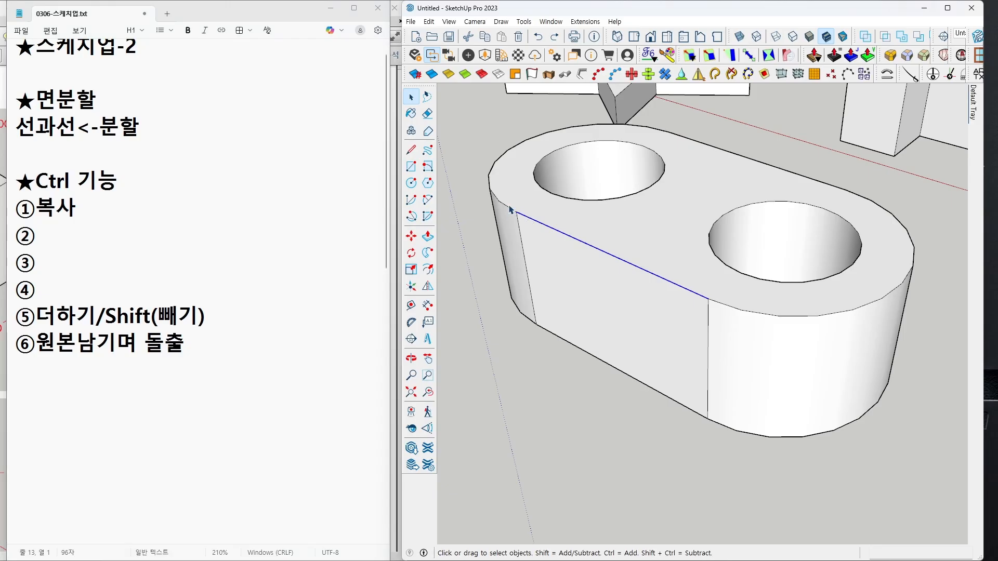
{"action": "left_click", "coordinate": [510, 208]}
{"action": "left_click", "coordinate": [554, 231]}
{"action": "triple_click", "coordinate": [647, 237]}
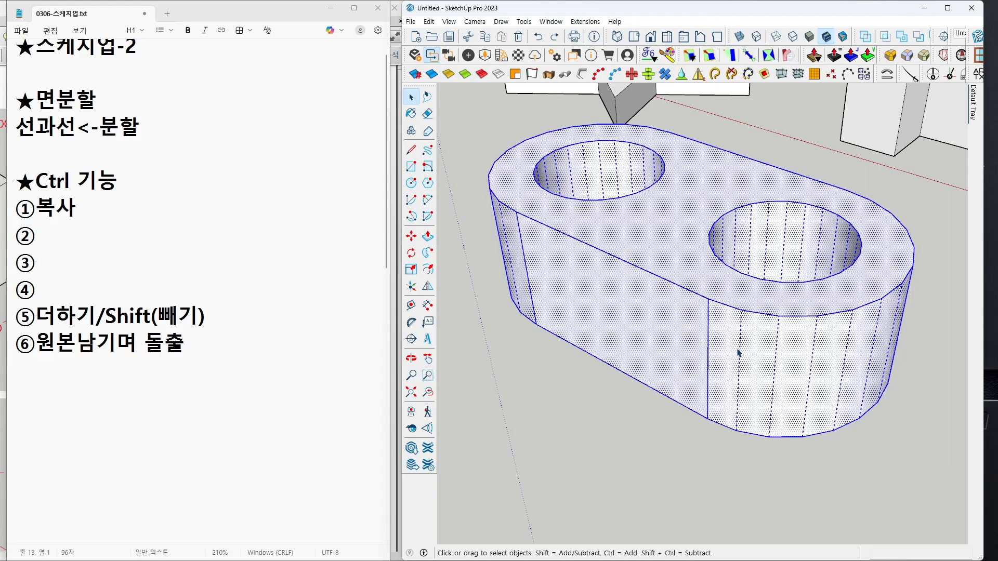
- Return to the Notepad notes and add the heading "★선지우기" below the Ctrl function list, separated by a blank line
{"action": "left_click", "coordinate": [170, 373]}
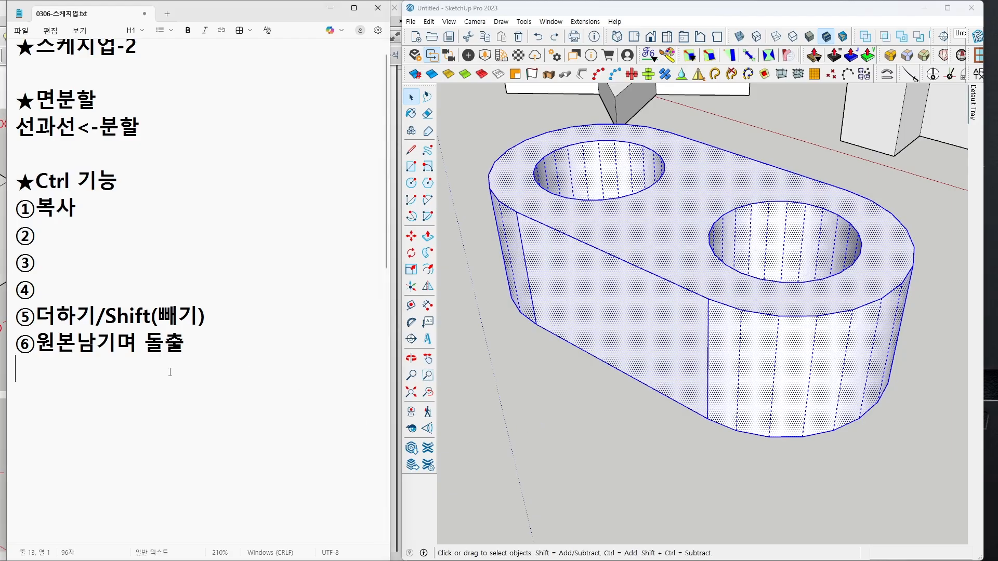
{"action": "scroll", "coordinate": [170, 358], "scroll_direction": "down", "scroll_amount": 2}
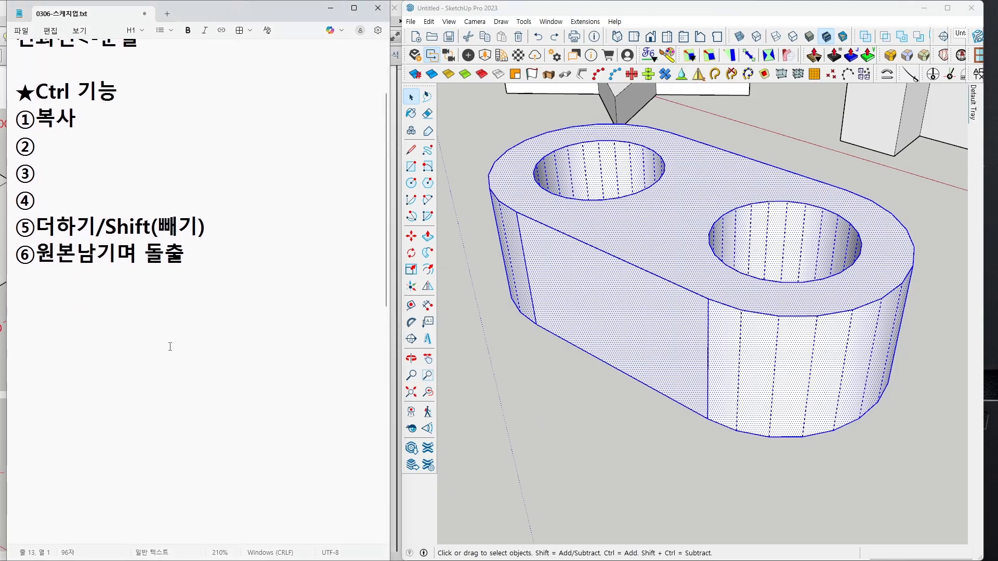
{"action": "key", "text": "Return"}
{"action": "type", "text": "ㅁ"}
{"action": "key", "text": "Hangul_Hanja"}
{"action": "key", "text": "Down"}
{"action": "key", "text": "Down"}
{"action": "key", "text": "Down"}
{"action": "key", "text": "Down"}
{"action": "key", "text": "Down"}
{"action": "key", "text": "Down"}
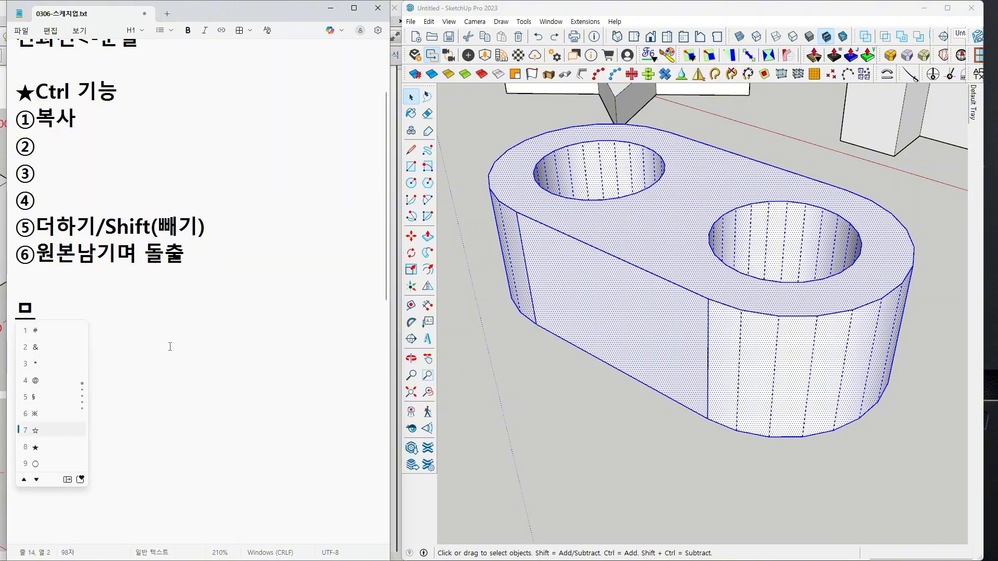
{"action": "key", "text": "Down"}
{"action": "key", "text": "Return"}
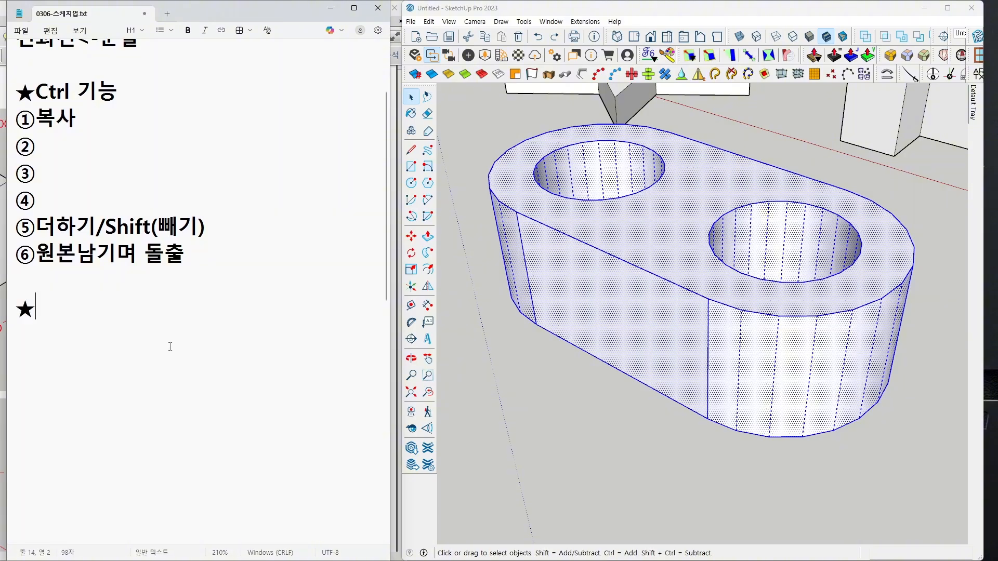
{"action": "type", "text": "선지우기"}
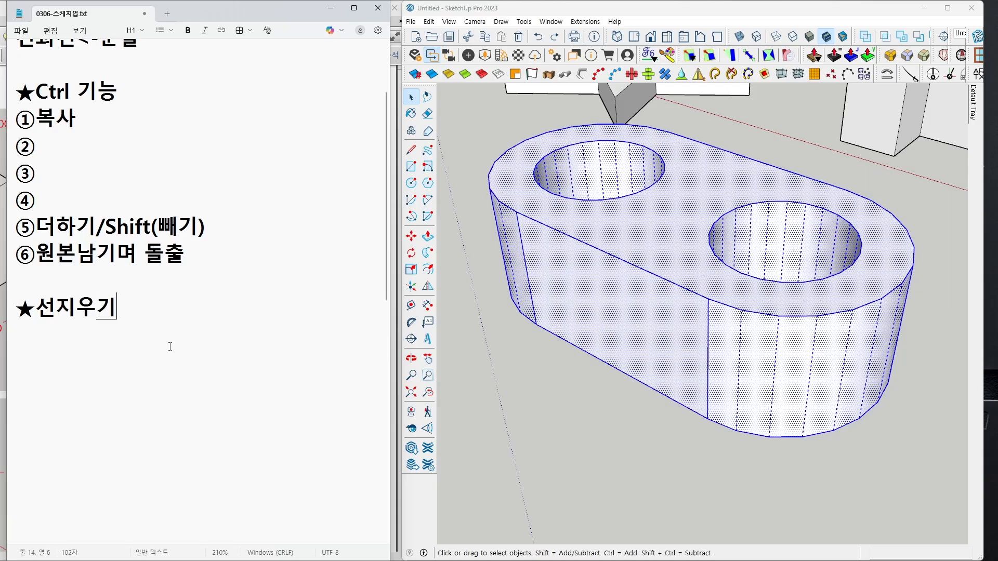
- Complete the new heading as "★선 지우기(감추기)" by adding a space after 선 and the bracketed word
{"action": "key", "text": "Left"}
{"action": "key", "text": "Left"}
{"action": "key", "text": "Left"}
{"action": "key", "text": "Left"}
{"action": "key", "text": "Left"}
{"action": "key", "text": "Right"}
{"action": "key", "text": "Right"}
{"action": "key", "text": "Right"}
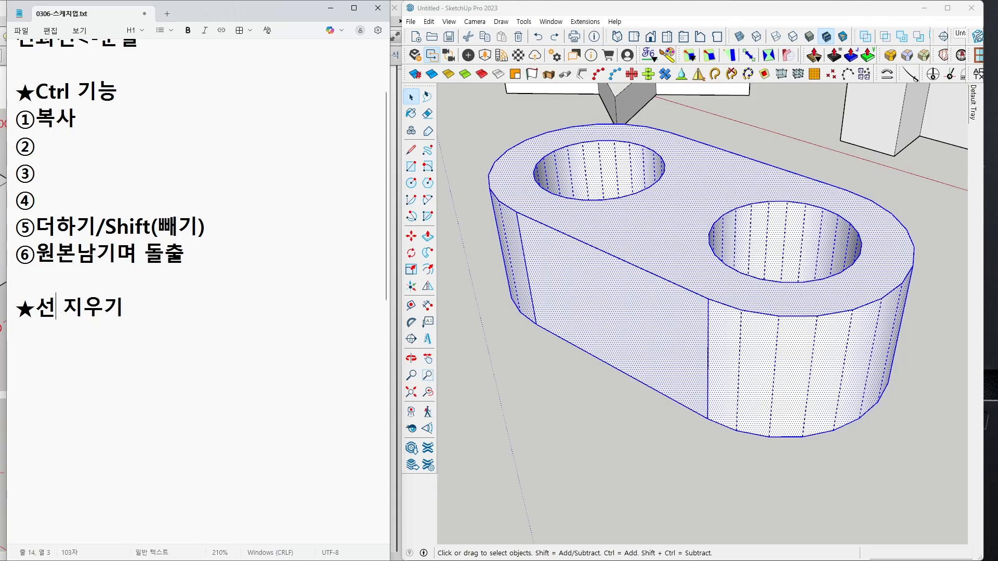
{"action": "key", "text": "Right"}
{"action": "key", "text": "Right"}
{"action": "key", "text": "Right"}
{"action": "key", "text": "Left"}
{"action": "type", "text": "(감추기)"}
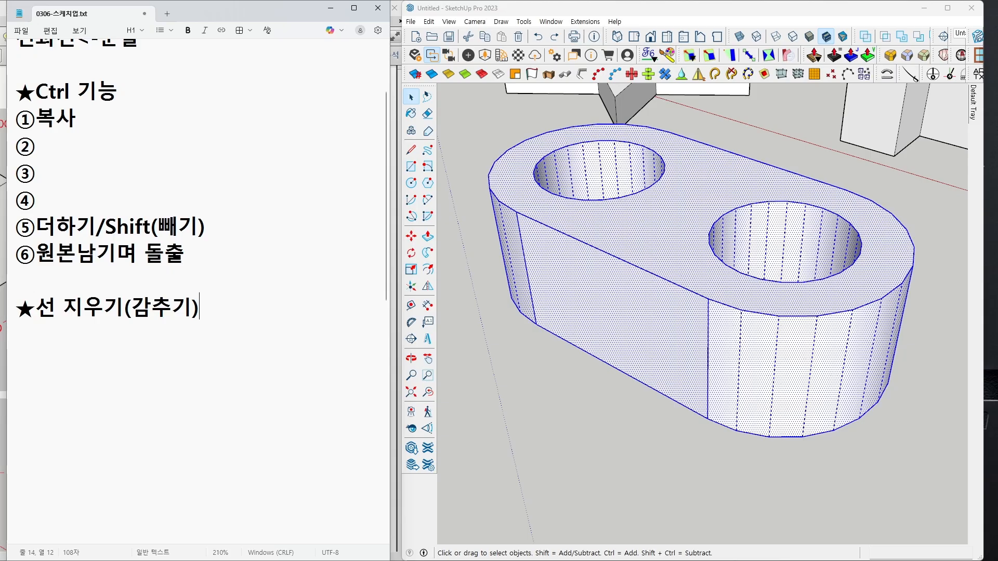
- In SketchUp, try the Eraser on the vertical seam beside the nearer rounded end, and undo the erasure
{"action": "left_click", "coordinate": [619, 482]}
{"action": "middle_click_drag", "start_coordinate": [619, 482], "coordinate": [675, 341]}
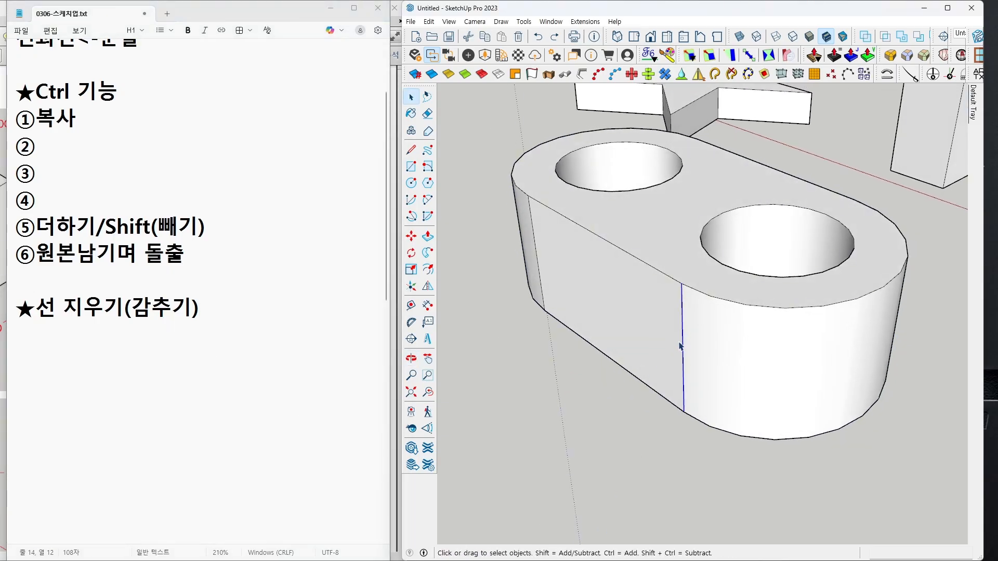
{"action": "key", "text": "e"}
{"action": "left_click", "coordinate": [685, 335]}
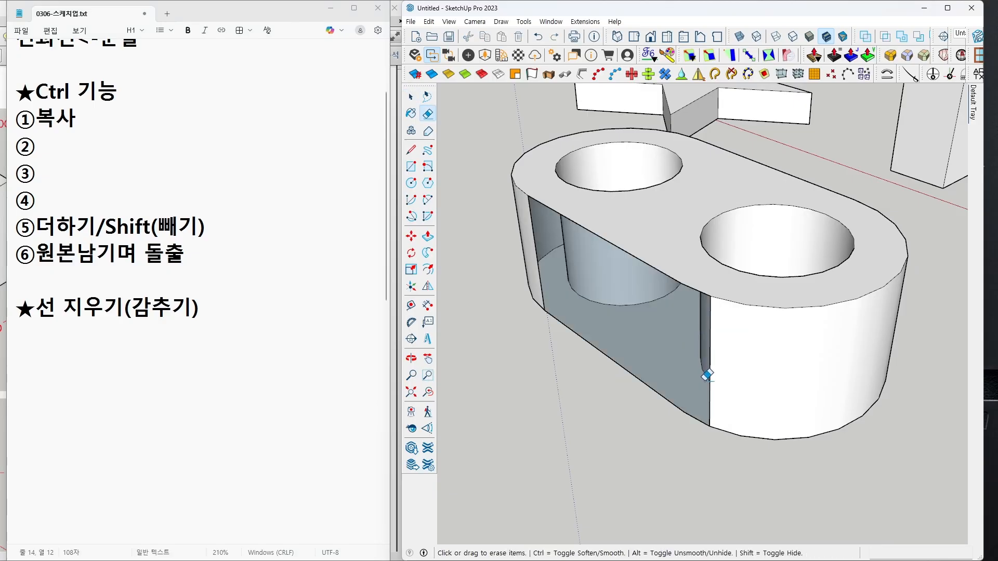
{"action": "key", "text": "ctrl"}
{"action": "key", "text": "ctrl+z"}
{"action": "key", "text": "space"}
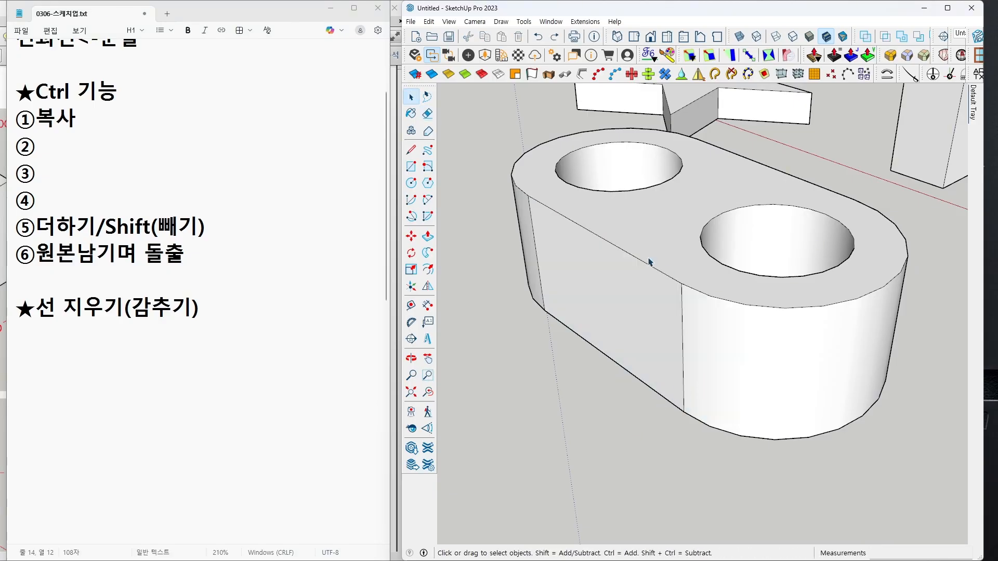
{"action": "double_click", "coordinate": [652, 263]}
{"action": "key", "text": "space"}
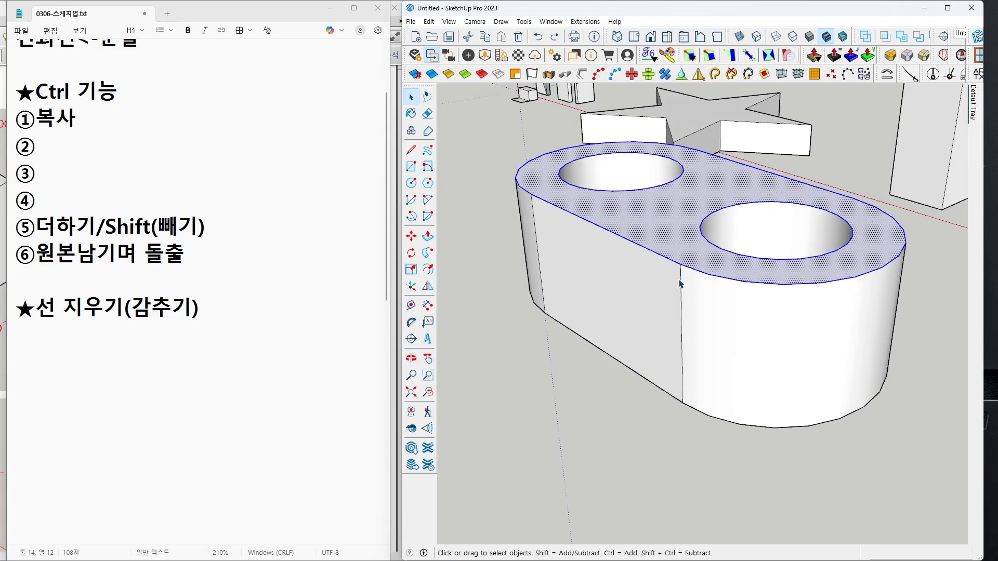
{"action": "left_click", "coordinate": [680, 284]}
{"action": "left_click", "coordinate": [650, 419]}
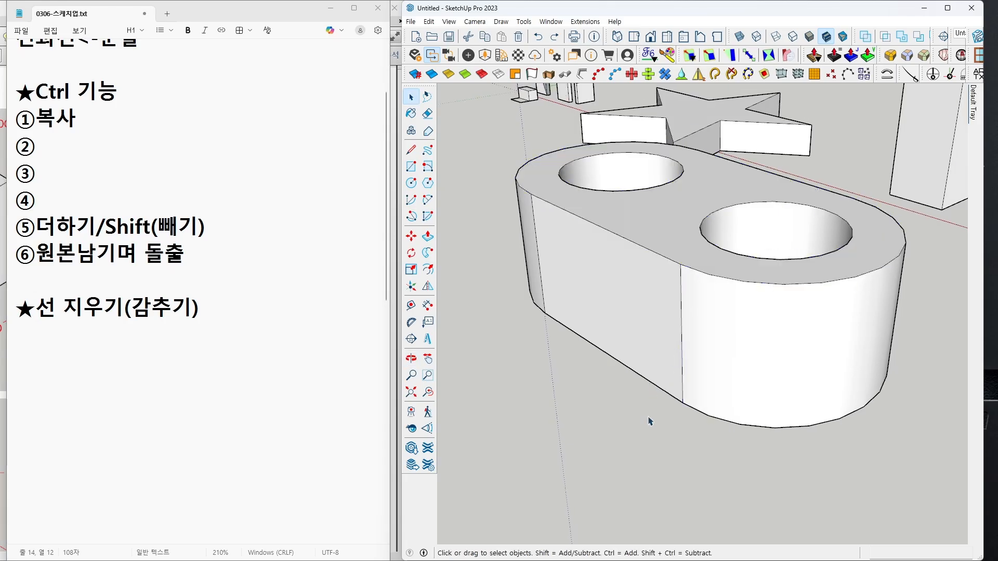
- Hide both vertical seams on the block's front side with the Eraser in hide mode, keeping the faces intact
{"action": "key", "text": "e"}
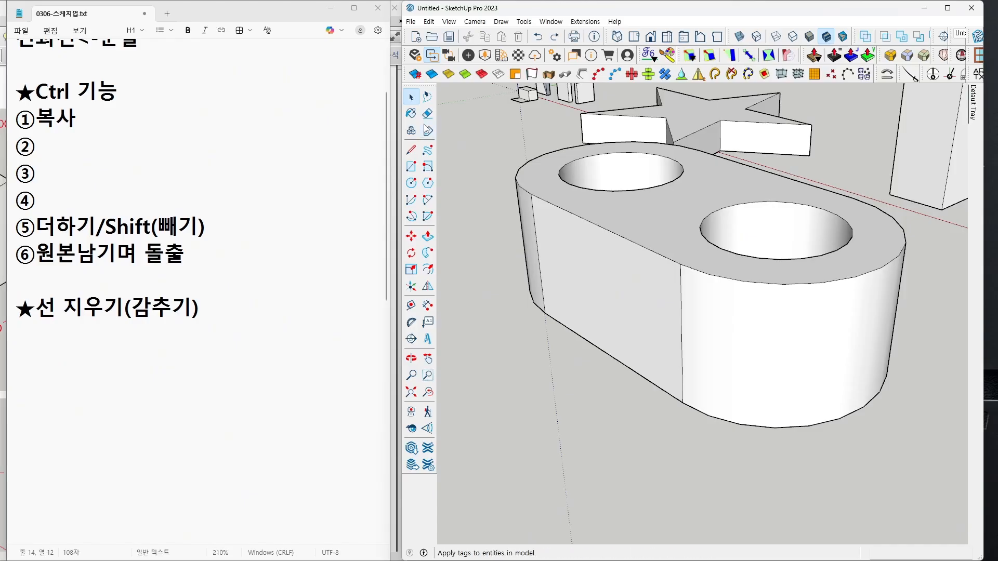
{"action": "key", "text": "e"}
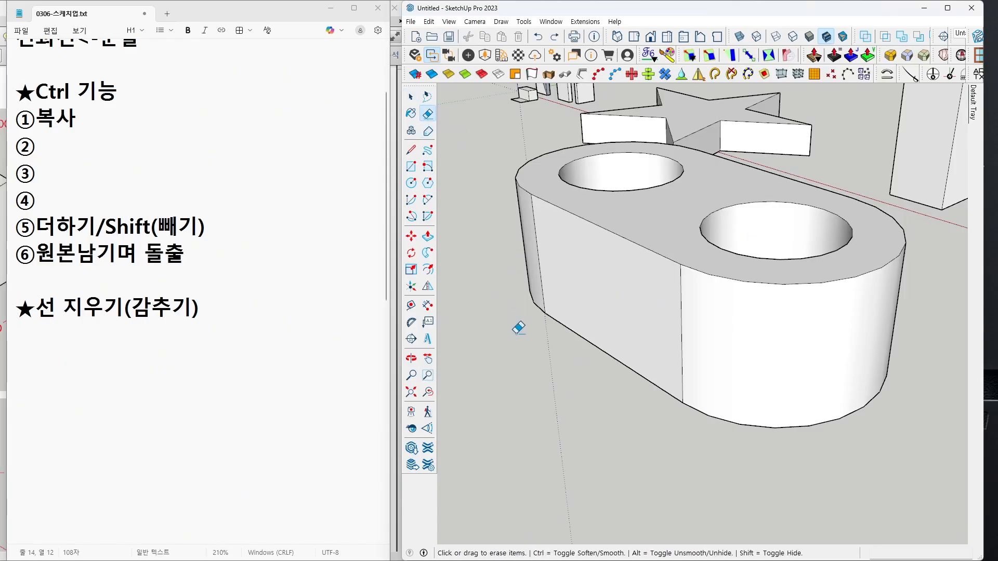
{"action": "middle_click_drag", "start_coordinate": [672, 343], "coordinate": [659, 318]}
{"action": "scroll", "coordinate": [682, 305], "scroll_direction": "up", "scroll_amount": 3}
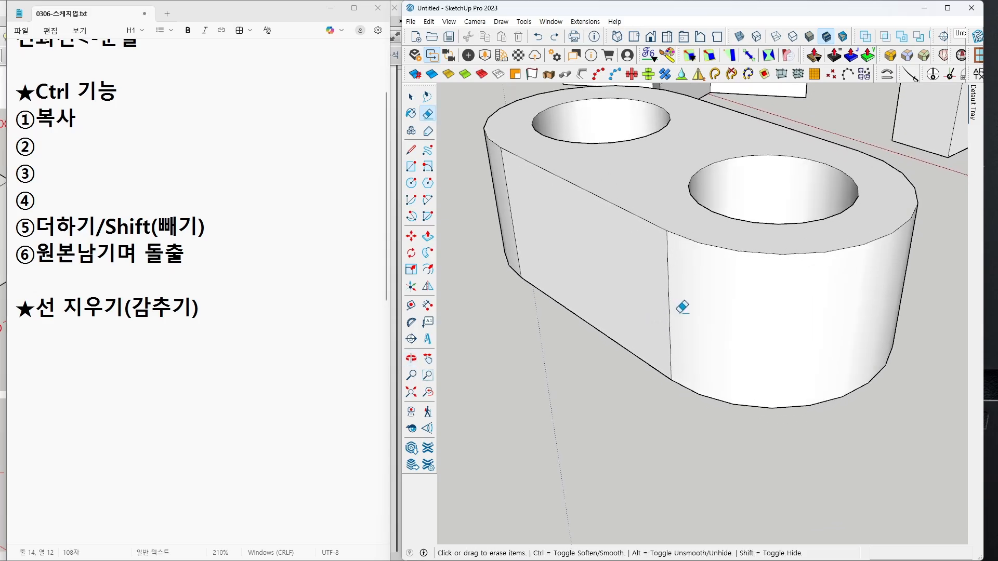
{"action": "scroll", "coordinate": [670, 290], "scroll_direction": "up", "scroll_amount": 1}
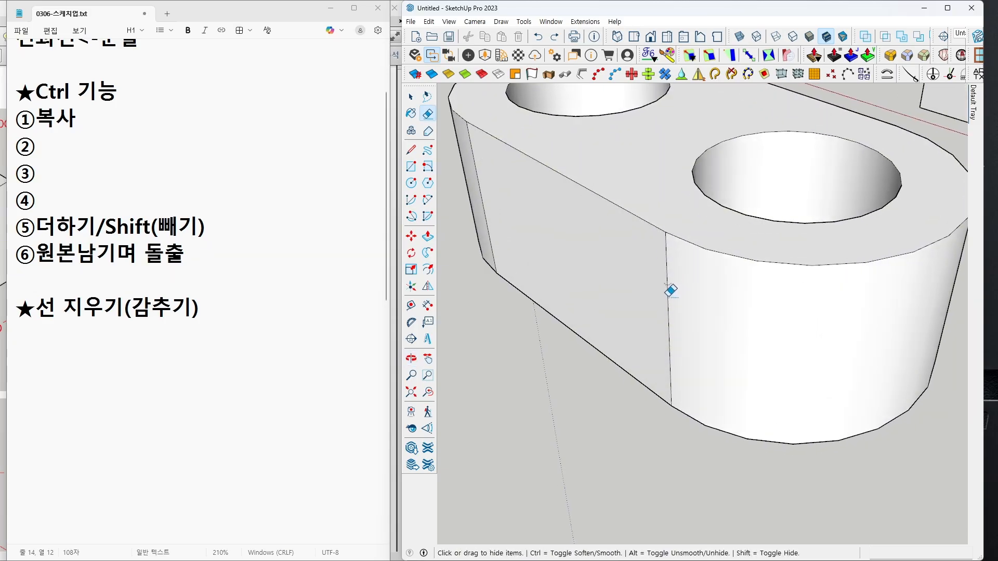
{"action": "left_click", "coordinate": [669, 295], "text": "shift"}
{"action": "middle_click_drag", "start_coordinate": [672, 302], "coordinate": [733, 308]}
{"action": "scroll", "coordinate": [733, 299], "scroll_direction": "down", "scroll_amount": 4}
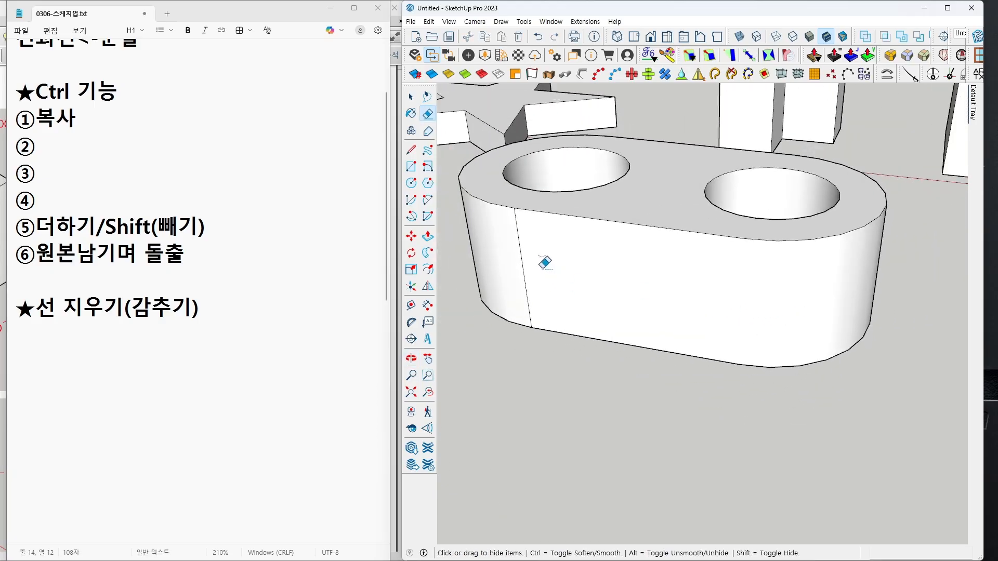
{"action": "mouse_move", "coordinate": [603, 298]}
{"action": "middle_mouse_down"}
{"action": "mouse_move", "coordinate": [502, 311]}
{"action": "mouse_move", "coordinate": [653, 317]}
{"action": "middle_mouse_up"}
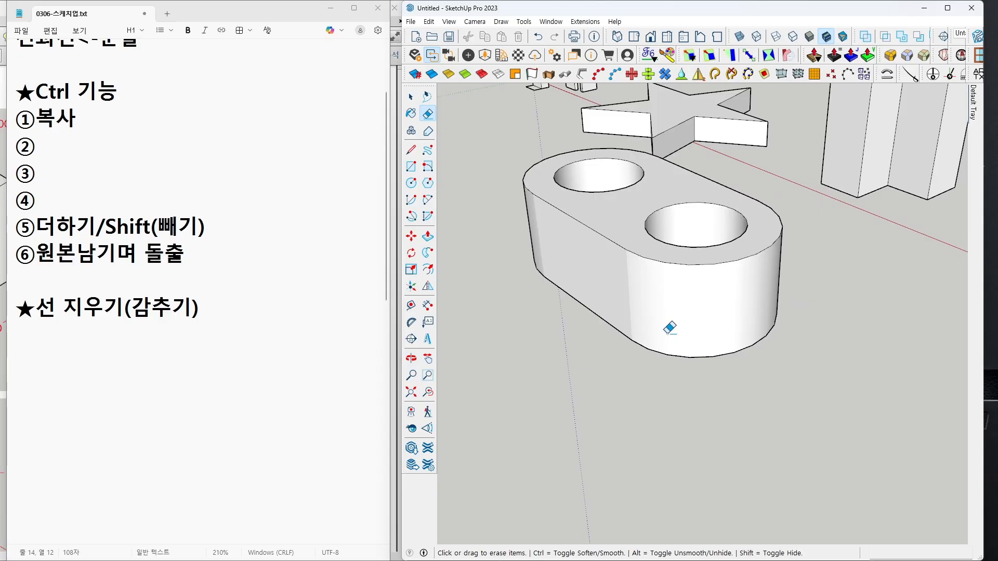
{"action": "mouse_move", "coordinate": [613, 254]}
{"action": "middle_mouse_down"}
{"action": "mouse_move", "coordinate": [666, 288]}
{"action": "mouse_move", "coordinate": [675, 311]}
{"action": "middle_mouse_up"}
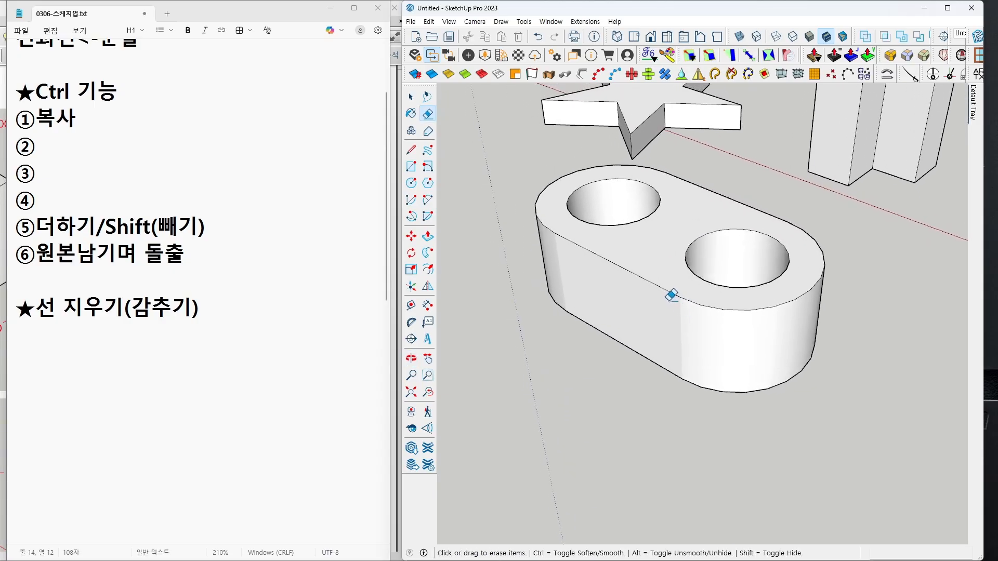
- Try hiding the straight front top edge and the adjoining arc edge with the Eraser, and undo both changes
{"action": "scroll", "coordinate": [669, 291], "scroll_direction": "up", "scroll_amount": 1}
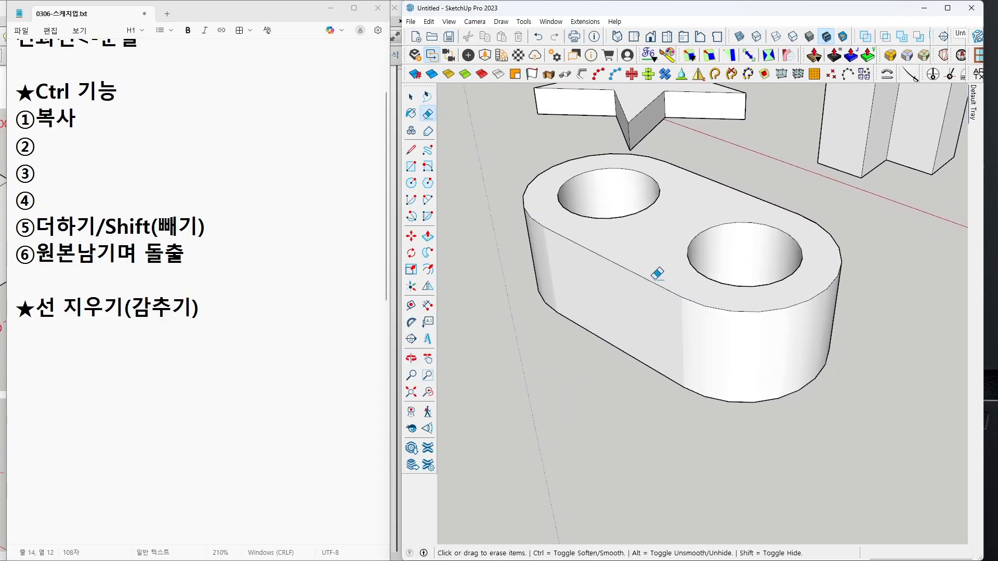
{"action": "scroll", "coordinate": [652, 274], "scroll_direction": "up", "scroll_amount": 1}
{"action": "scroll", "coordinate": [649, 280], "scroll_direction": "up", "scroll_amount": 1}
{"action": "left_click", "coordinate": [650, 279], "text": "shift"}
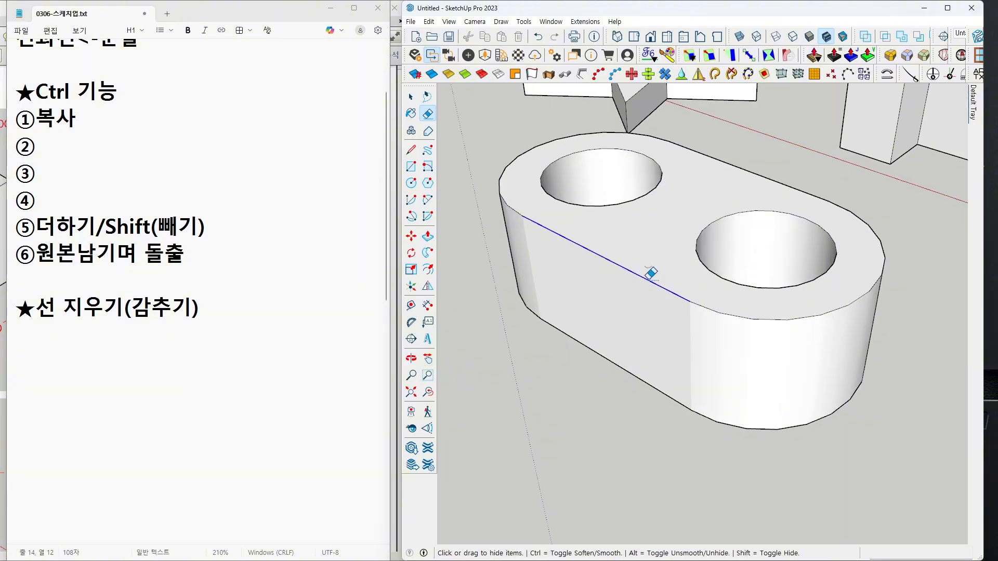
{"action": "left_click", "coordinate": [696, 306], "text": "shift"}
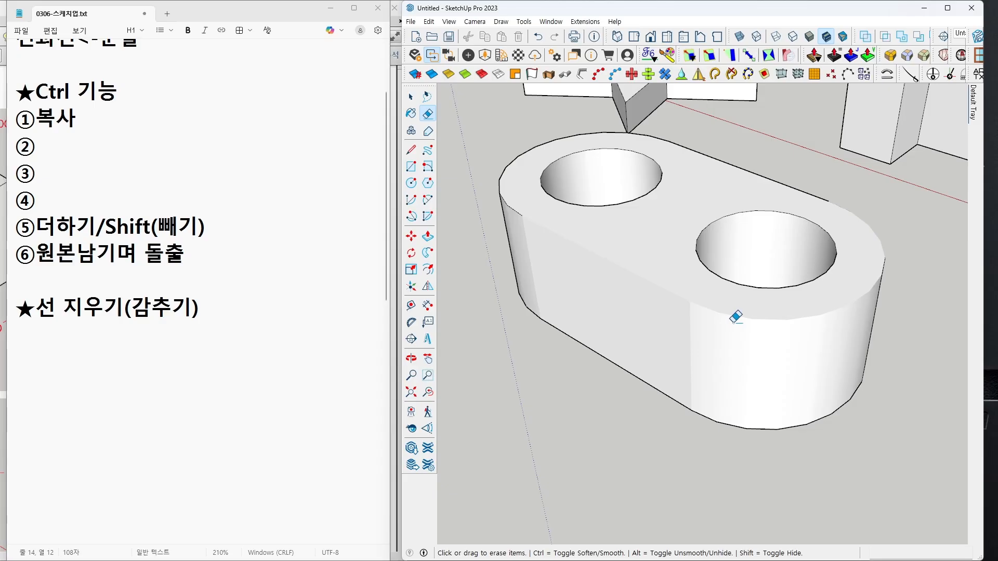
{"action": "key", "text": "ctrl+z"}
{"action": "key", "text": "ctrl+z"}
- Hide the remaining vertical seams on the block's opposite side with the Eraser and return to selecting
{"action": "mouse_move", "coordinate": [700, 319]}
{"action": "middle_mouse_down"}
{"action": "mouse_move", "coordinate": [676, 303]}
{"action": "mouse_move", "coordinate": [831, 312]}
{"action": "mouse_move", "coordinate": [615, 319]}
{"action": "mouse_move", "coordinate": [872, 318]}
{"action": "mouse_move", "coordinate": [560, 326]}
{"action": "mouse_move", "coordinate": [598, 334]}
{"action": "middle_mouse_up"}
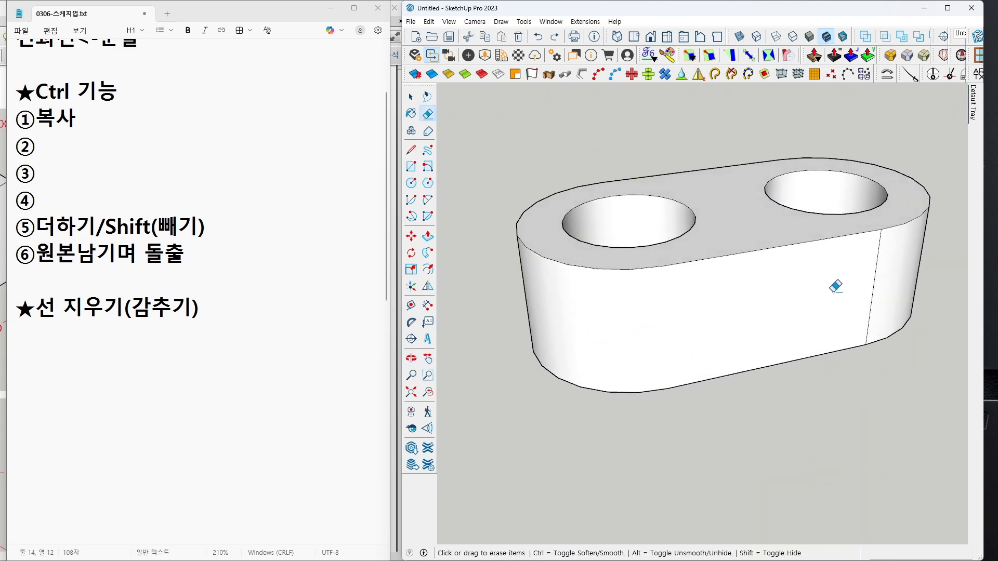
{"action": "left_click_drag", "start_coordinate": [868, 272], "coordinate": [887, 258]}
{"action": "key", "text": "space"}
{"action": "middle_click_drag", "start_coordinate": [712, 305], "coordinate": [953, 300]}
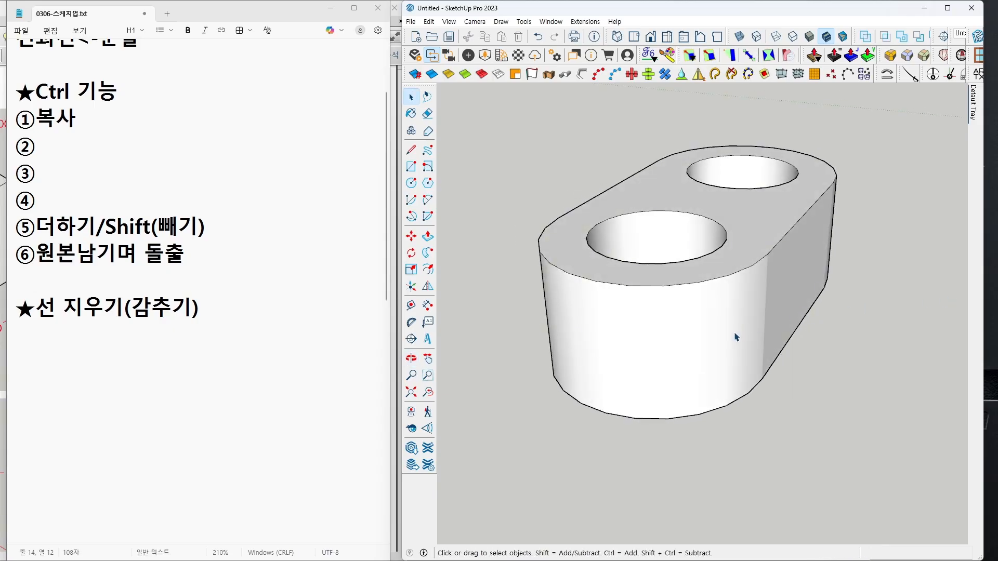
{"action": "middle_click_drag", "start_coordinate": [562, 339], "coordinate": [617, 405]}
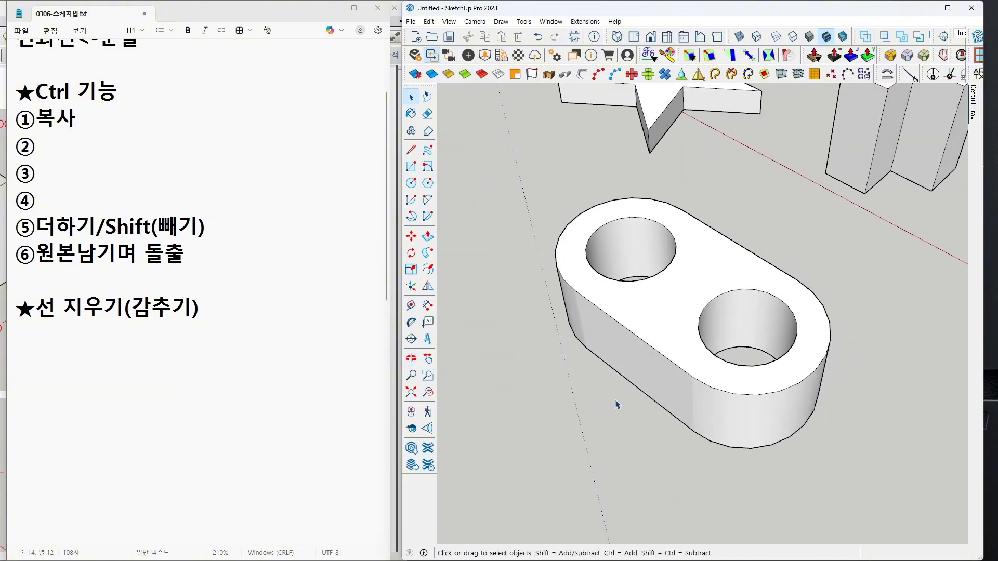
- In the Notepad notes, add the line "Shift+지우개" directly below the "★선 지우기(감추기)" heading
{"action": "left_click", "coordinate": [205, 328]}
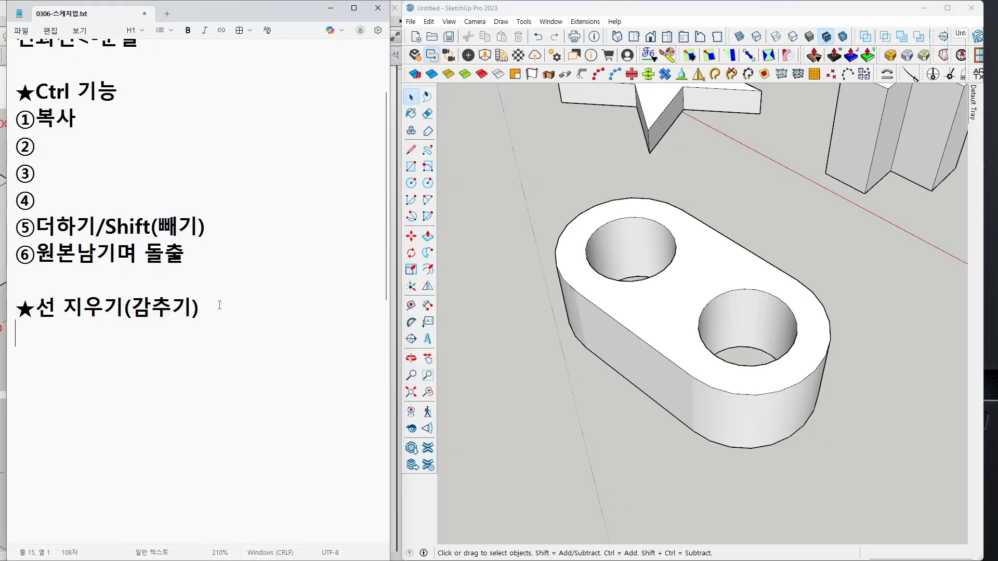
{"action": "type", "text": "s"}
{"action": "key", "text": "BackSpace"}
{"action": "key", "text": "Caps_Lock"}
{"action": "type", "text": "S"}
{"action": "key", "text": "Caps_Lock"}
{"action": "type", "text": "h"}
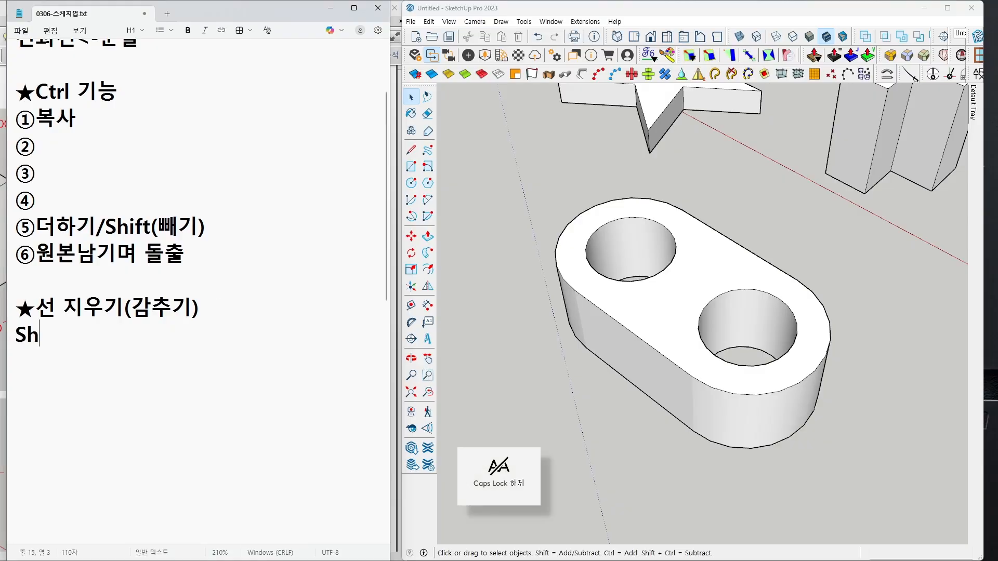
{"action": "type", "text": "ift"}
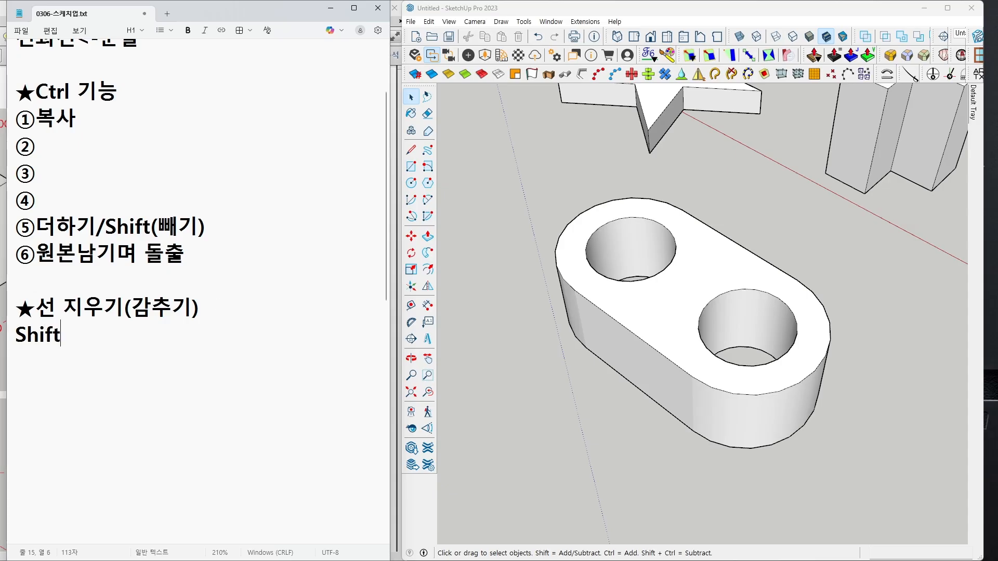
{"action": "type", "text": "+지우개"}
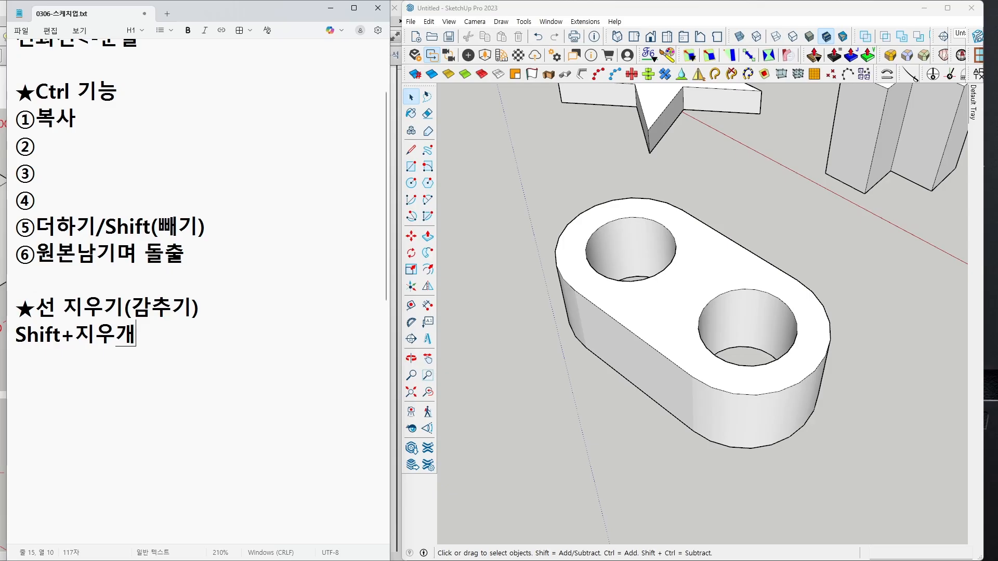
- Switch back to SketchUp and inspect the hidden seam lines by selecting the entire two-hole block
{"action": "scroll", "coordinate": [533, 427], "scroll_direction": "up", "scroll_amount": 2}
{"action": "middle_click_drag", "start_coordinate": [656, 382], "coordinate": [670, 338]}
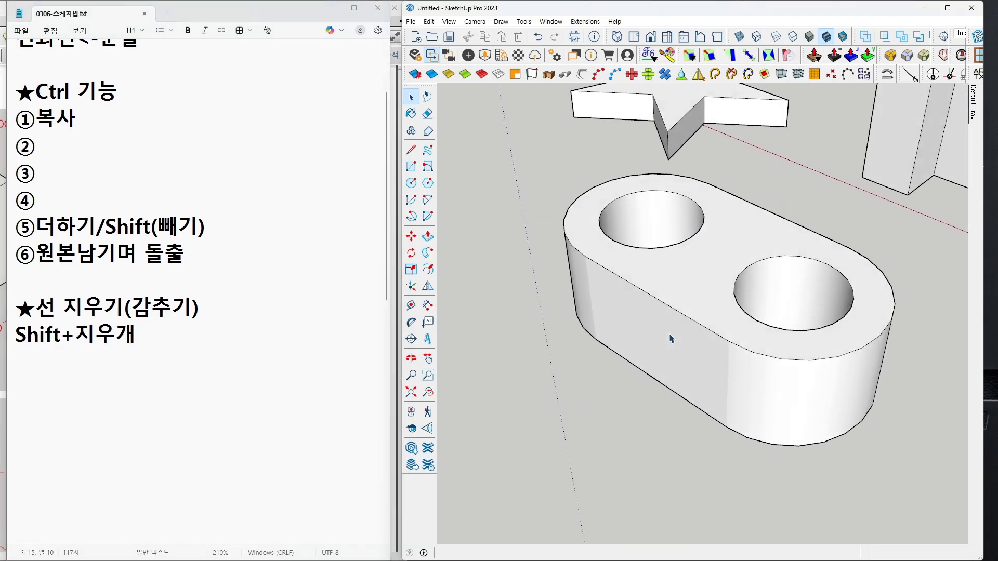
{"action": "triple_click", "coordinate": [699, 374]}
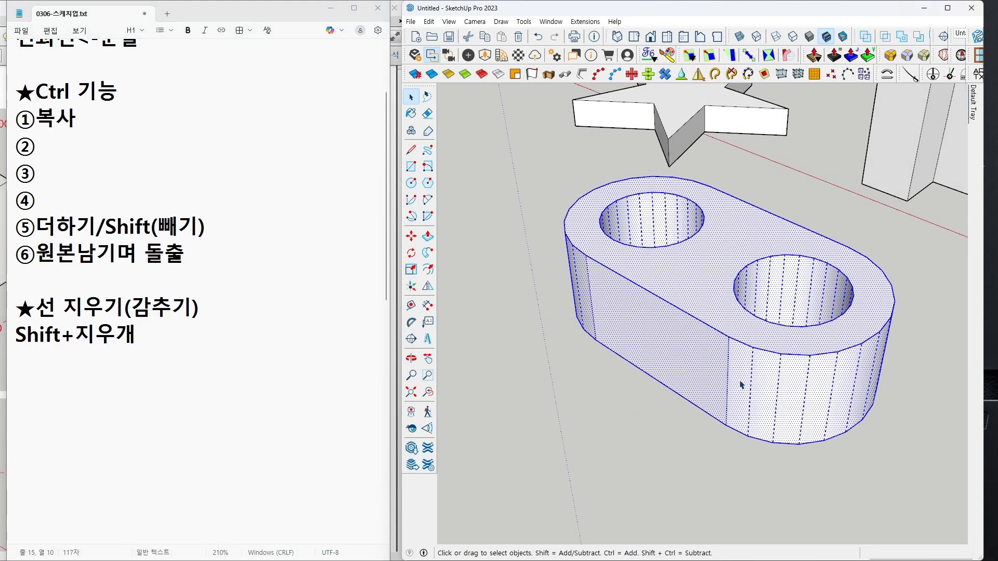
{"action": "scroll", "coordinate": [741, 382], "scroll_direction": "up", "scroll_amount": 2}
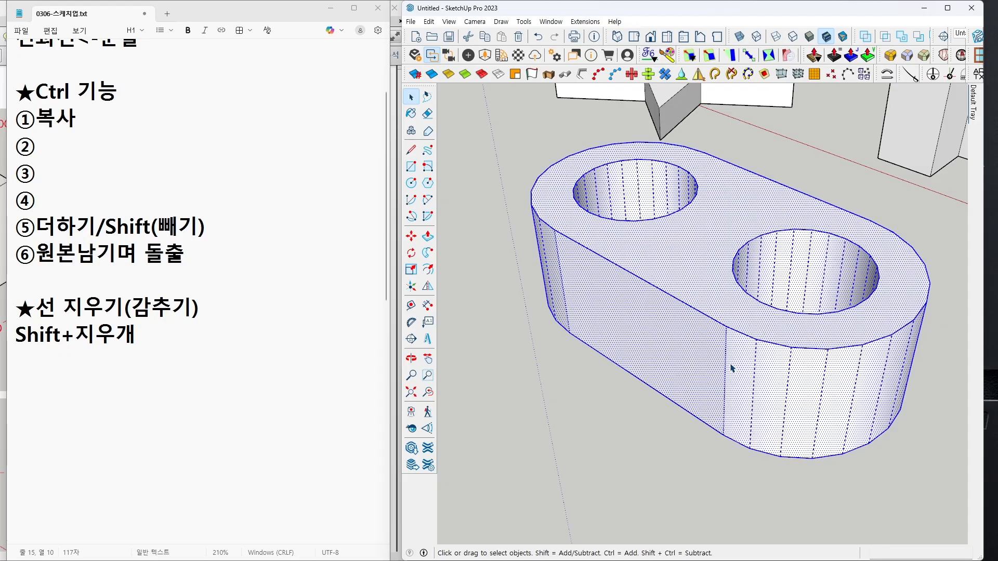
{"action": "left_click", "coordinate": [657, 507]}
{"action": "scroll", "coordinate": [688, 440], "scroll_direction": "down", "scroll_amount": 4}
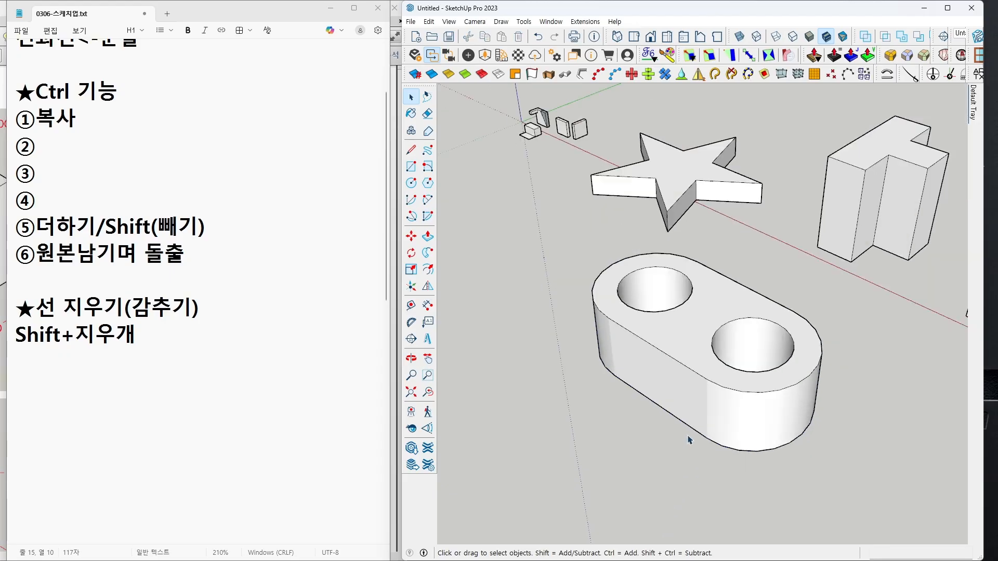
{"action": "mouse_move", "coordinate": [689, 439]}
{"action": "middle_mouse_down"}
{"action": "mouse_move", "coordinate": [706, 429]}
{"action": "mouse_move", "coordinate": [602, 434]}
{"action": "mouse_move", "coordinate": [584, 379]}
{"action": "mouse_move", "coordinate": [679, 441]}
{"action": "mouse_move", "coordinate": [691, 437]}
{"action": "middle_mouse_up"}
{"action": "middle_click_drag", "start_coordinate": [631, 386], "coordinate": [635, 336]}
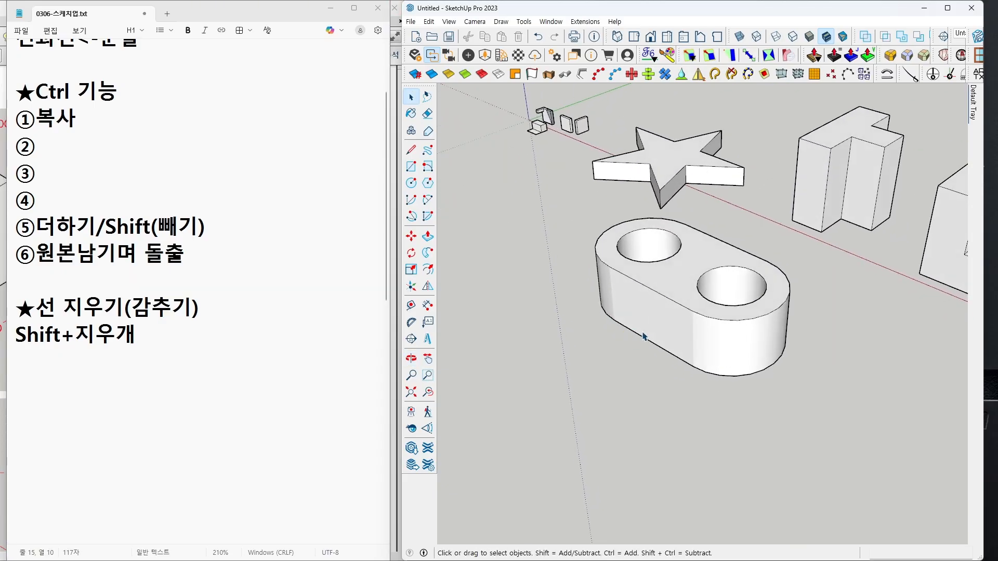
{"action": "scroll", "coordinate": [722, 332], "scroll_direction": "up", "scroll_amount": 3}
{"action": "left_click", "coordinate": [679, 335]}
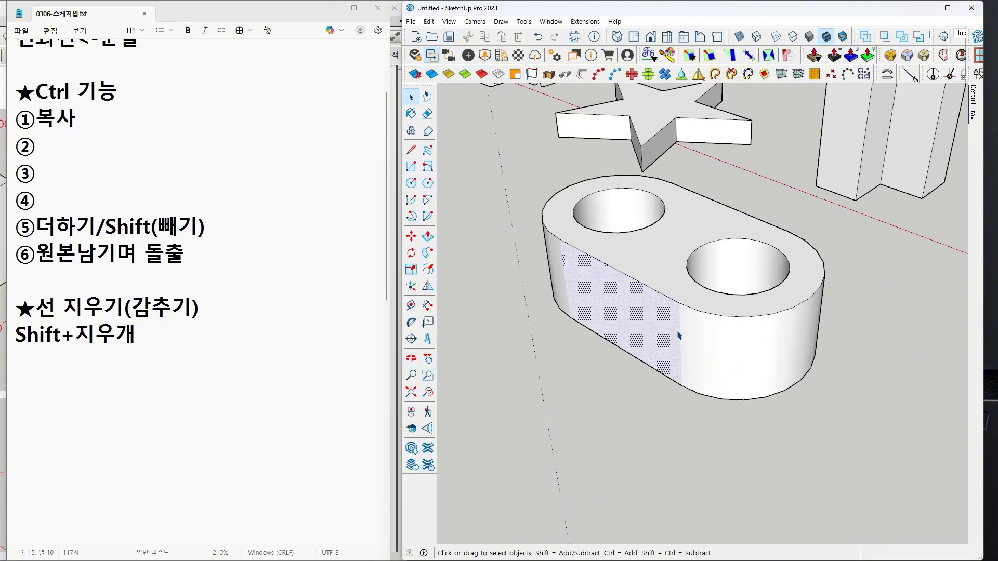
{"action": "double_click", "coordinate": [679, 336]}
{"action": "scroll", "coordinate": [682, 337], "scroll_direction": "up", "scroll_amount": 2}
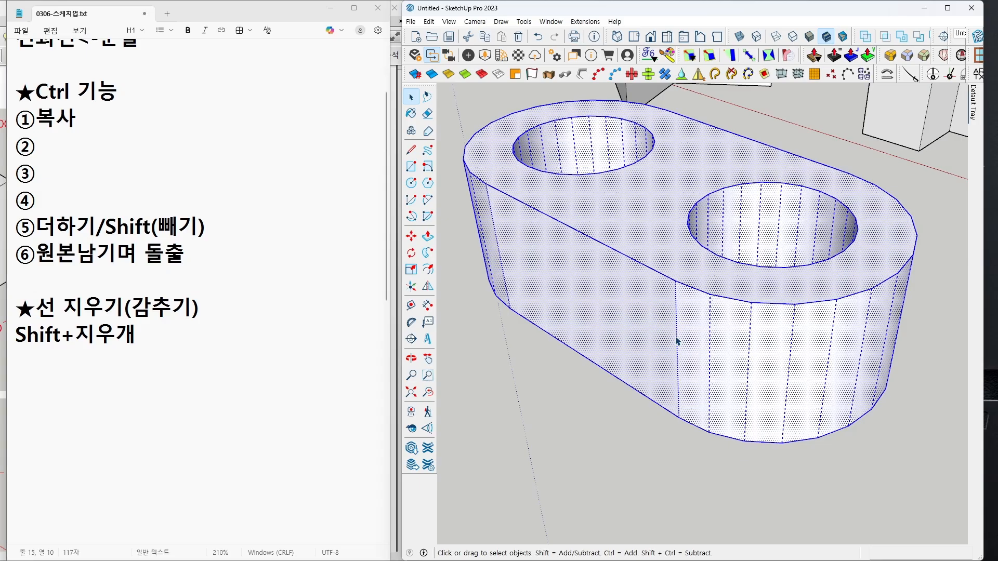
- Inspect the block's front face, straight top edges and rounded-end arcs by selecting them one at a time
{"action": "left_click", "coordinate": [677, 340]}
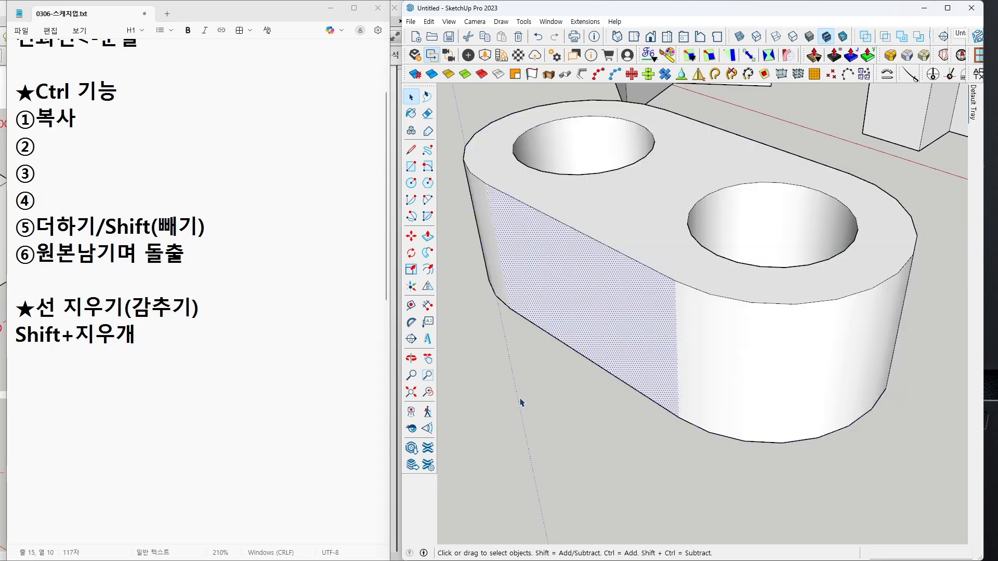
{"action": "left_click", "coordinate": [541, 214]}
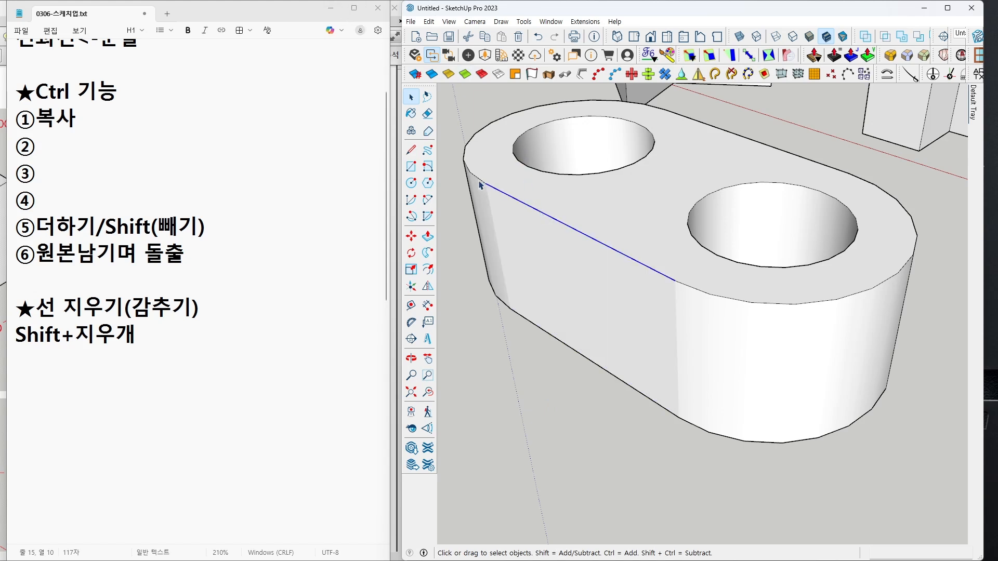
{"action": "left_click", "coordinate": [480, 182]}
{"action": "left_click", "coordinate": [769, 147]}
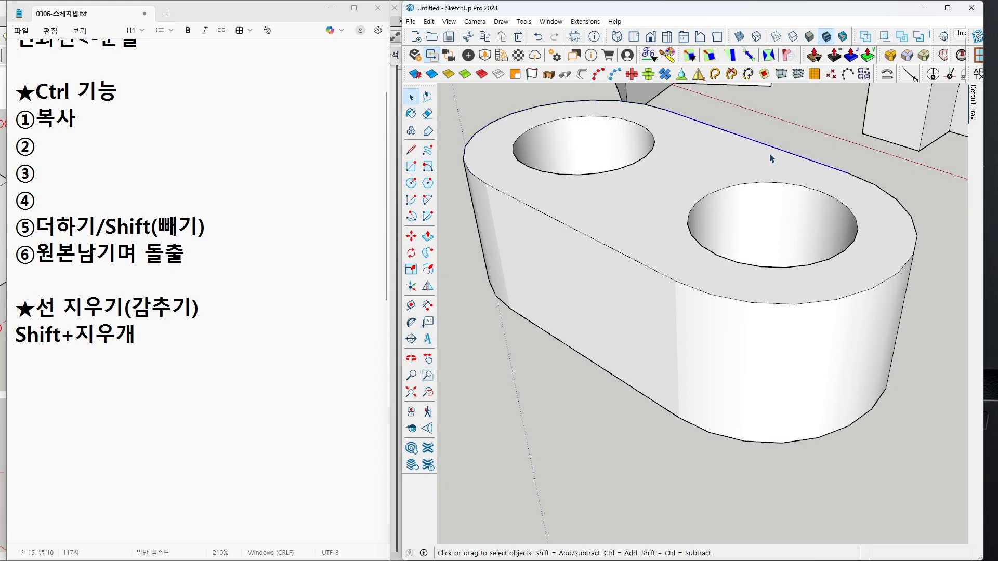
{"action": "left_click", "coordinate": [775, 304]}
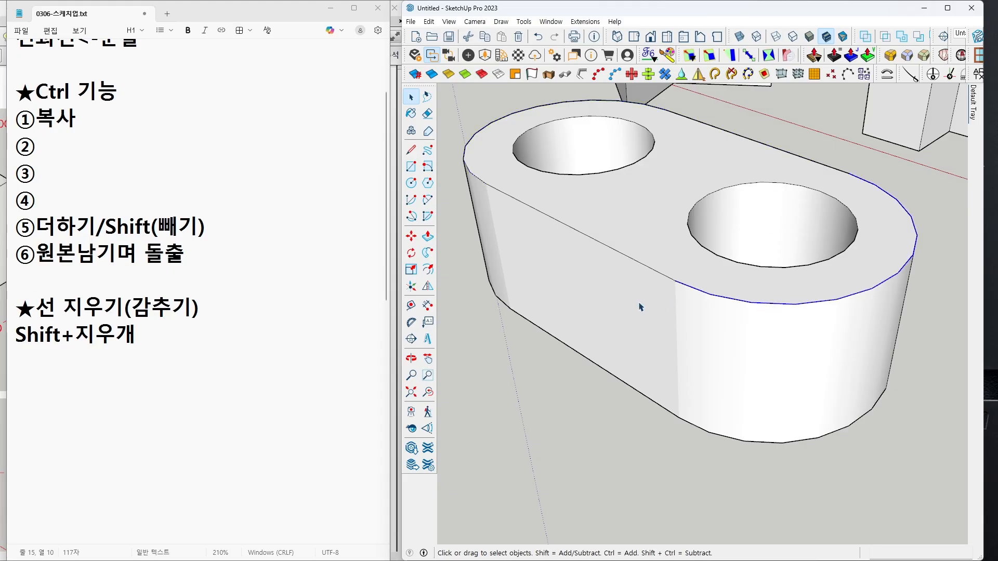
{"action": "left_click", "coordinate": [653, 269]}
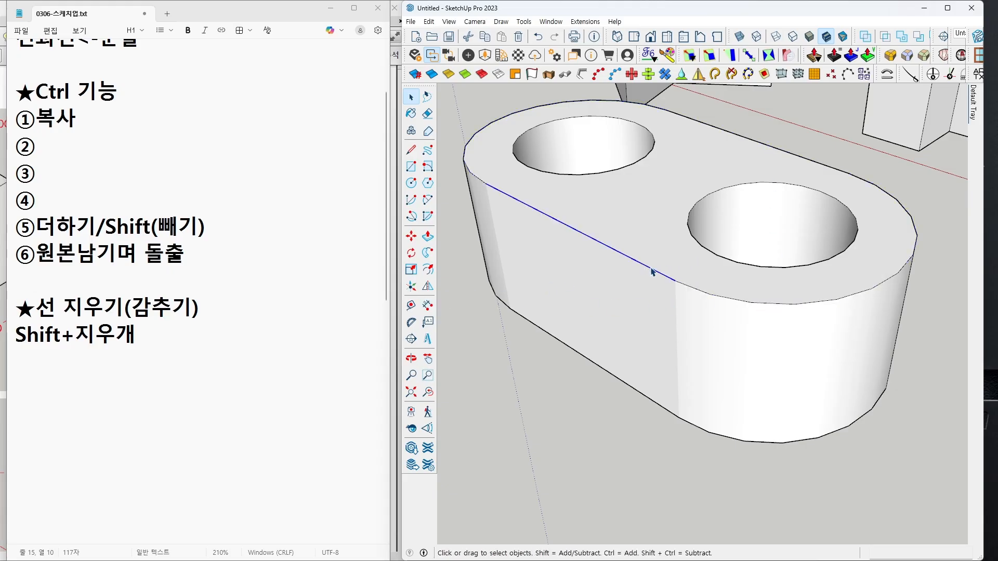
- Minimize the Notepad notes and examine the reference drawing of the next solid, the rounded block with two R150 side cutouts
{"action": "left_click", "coordinate": [353, 286]}
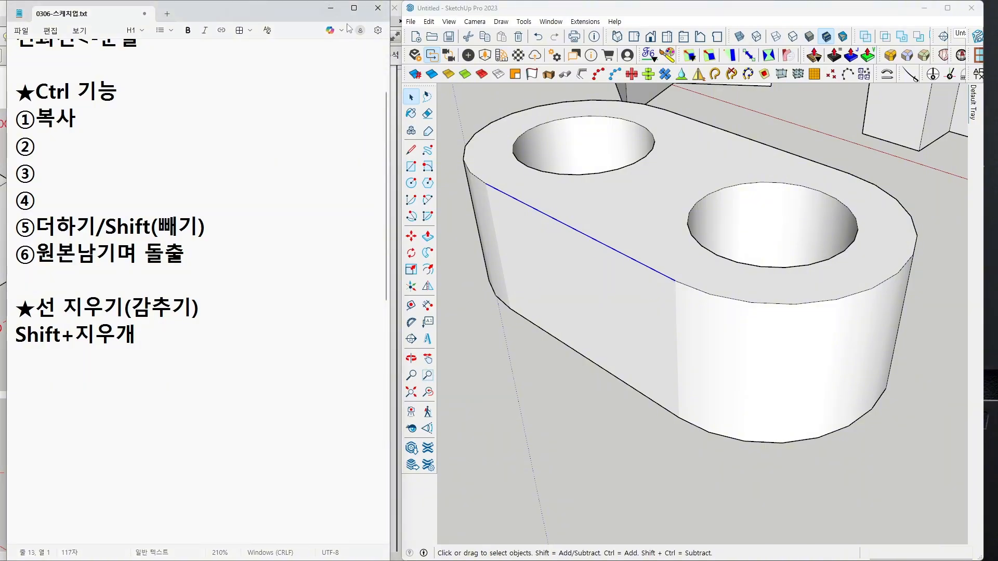
{"action": "left_click", "coordinate": [331, 9]}
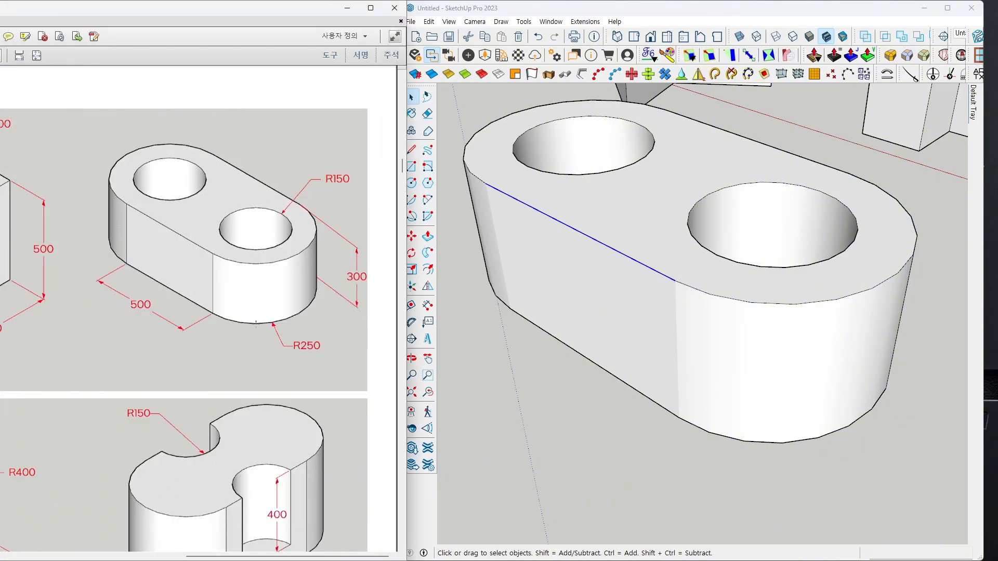
{"action": "scroll", "coordinate": [187, 358], "scroll_direction": "down", "scroll_amount": 2}
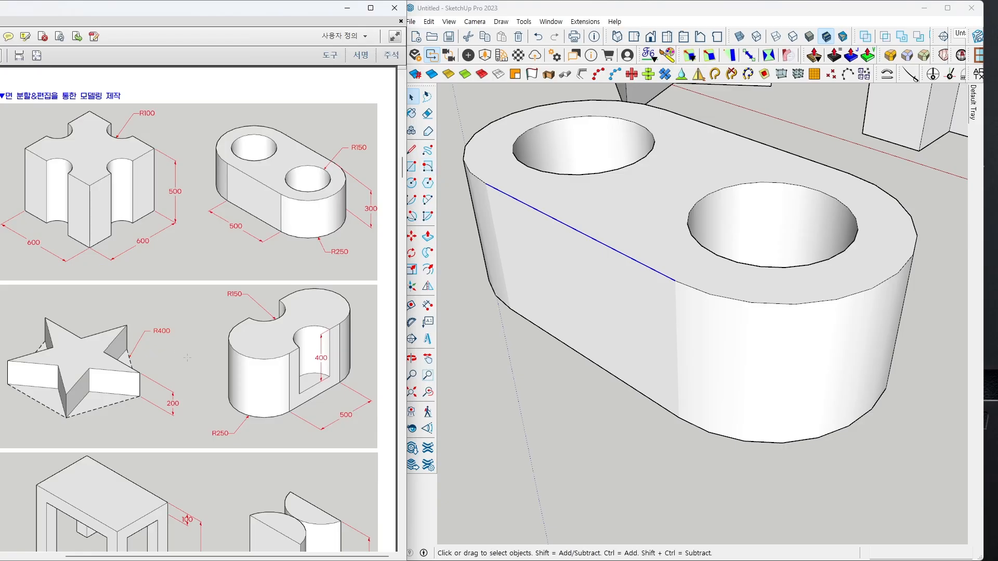
{"action": "scroll", "coordinate": [322, 375], "scroll_direction": "up", "scroll_amount": 4}
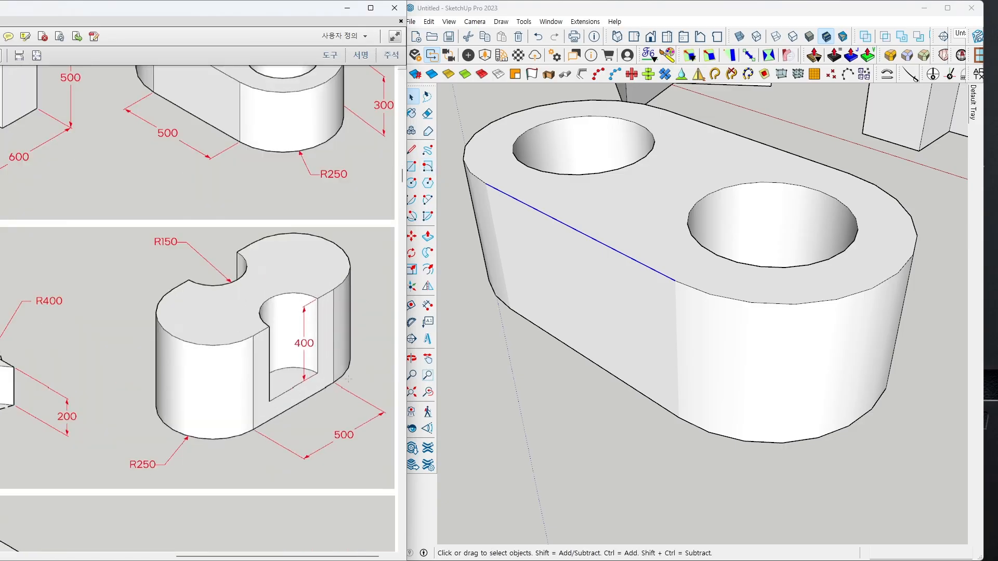
{"action": "scroll", "coordinate": [352, 367], "scroll_direction": "up", "scroll_amount": 2}
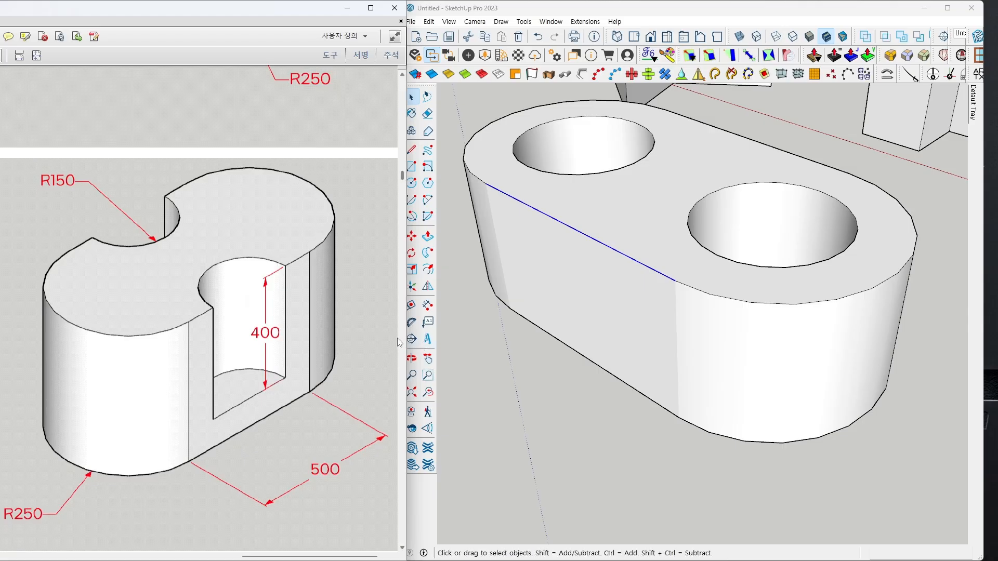
{"action": "scroll", "coordinate": [329, 337], "scroll_direction": "down", "scroll_amount": 2}
{"action": "scroll", "coordinate": [302, 365], "scroll_direction": "up", "scroll_amount": 2}
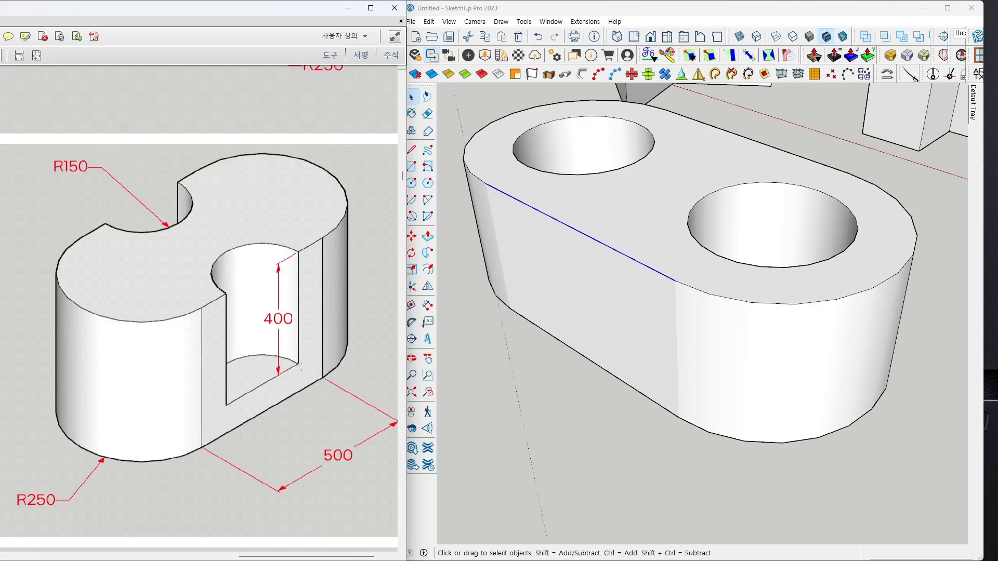
- Bring up the Notepad notes and add the heading "★모델링 방법" below the "Shift+지우개" line, reusing the star symbol from the heading above
{"action": "key", "text": "alt+Tab"}
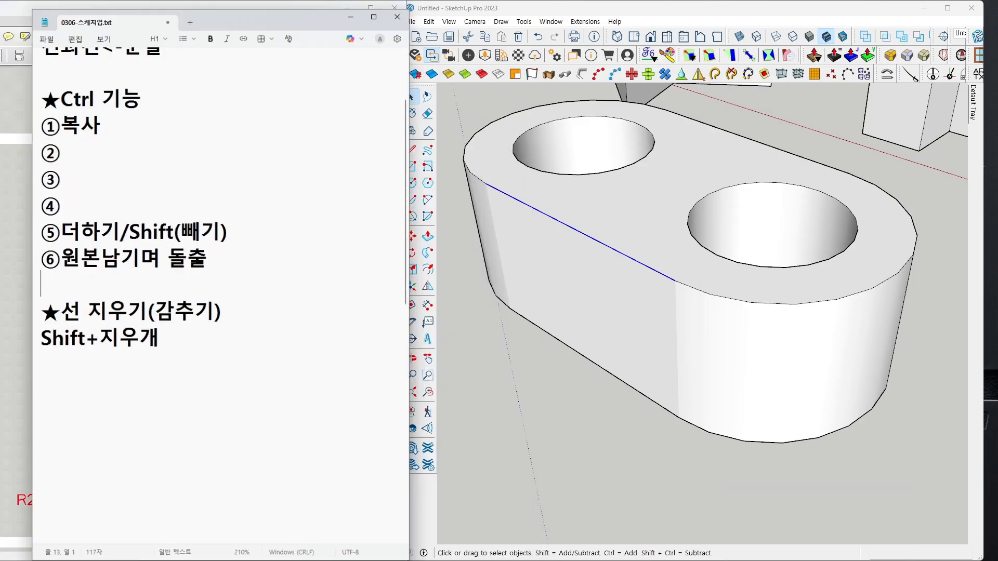
{"action": "scroll", "coordinate": [202, 277], "scroll_direction": "down", "scroll_amount": 2}
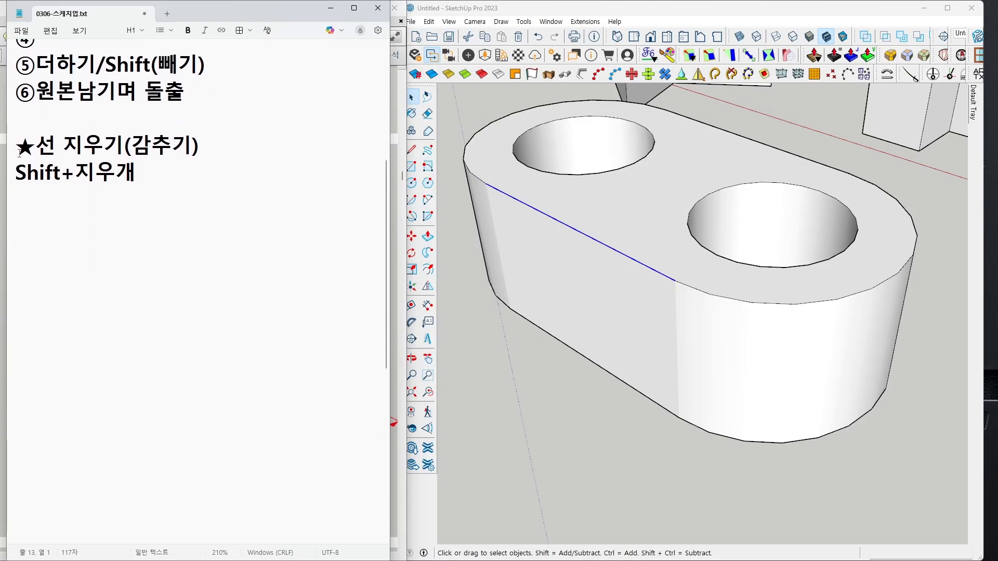
{"action": "left_click_drag", "start_coordinate": [17, 151], "coordinate": [35, 151]}
{"action": "key", "text": "ctrl+c"}
{"action": "left_click", "coordinate": [31, 221]}
{"action": "key", "text": "ctrl+v"}
{"action": "type", "text": "모델링 방"}
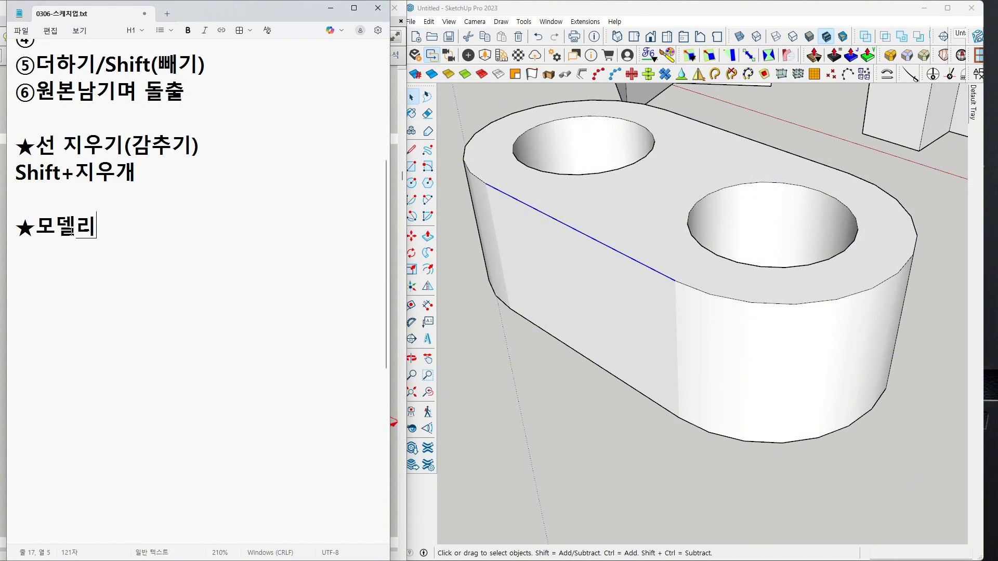
{"action": "type", "text": "법"}
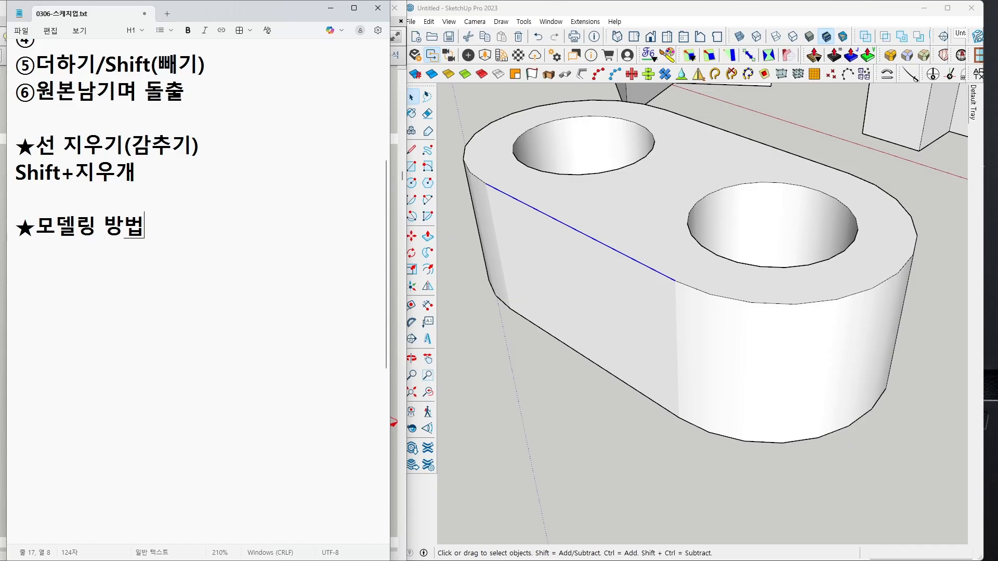
- Below the "★모델링 방법" heading, add the first numbered line "①단면->돌출"
{"action": "key", "text": "Return"}
{"action": "type", "text": "ㅇ"}
{"action": "key", "text": "Hangul_Hanja"}
{"action": "key", "text": "Down"}
{"action": "key", "text": "Down"}
{"action": "key", "text": "Down"}
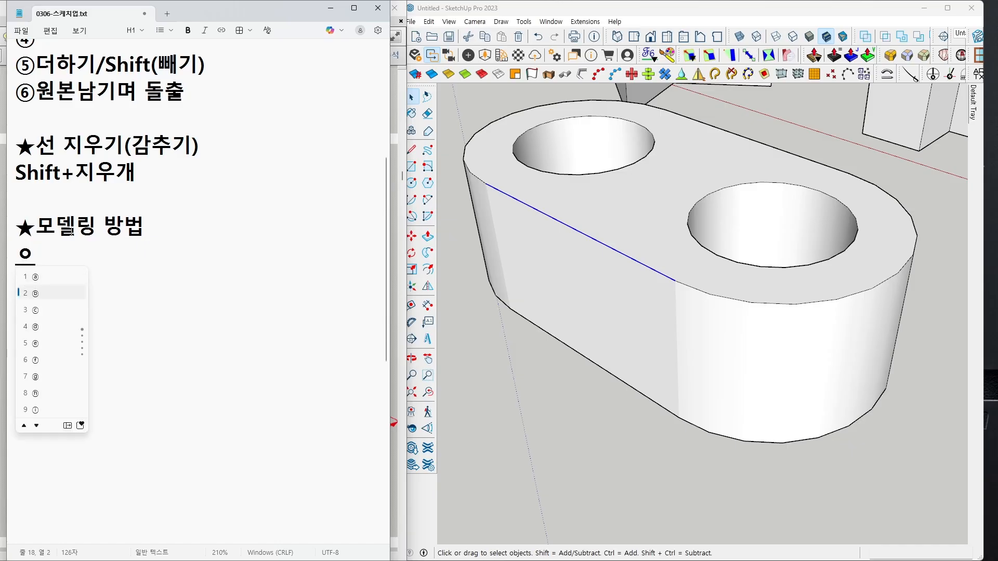
{"action": "key", "text": "Down"}
{"action": "key", "text": "Down"}
{"action": "key", "text": "Return"}
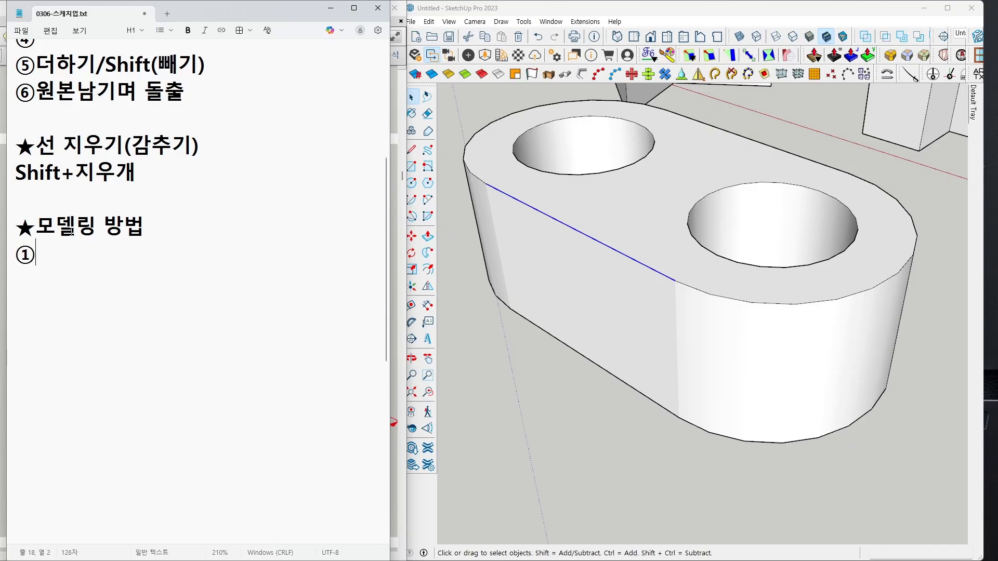
{"action": "type", "text": "단면->돌출"}
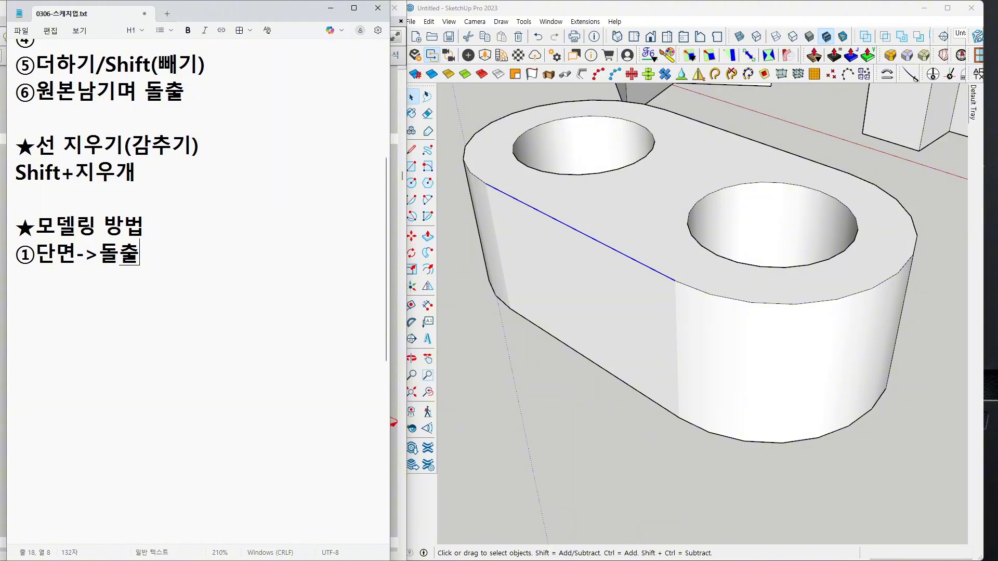
- Add the second numbered line "②입체(조각)->깎는방법" under the modeling methods heading
{"action": "key", "text": "Return"}
{"action": "type", "text": "ㅇ"}
{"action": "key", "text": "Hangul_Hanja"}
{"action": "key", "text": "Down"}
{"action": "key", "text": "Down"}
{"action": "key", "text": "Down"}
{"action": "key", "text": "Down"}
{"action": "key", "text": "Down"}
{"action": "key", "text": "Down"}
{"action": "key", "text": "Down"}
{"action": "key", "text": "Down"}
{"action": "key", "text": "Down"}
{"action": "key", "text": "Down"}
{"action": "key", "text": "Down"}
{"action": "key", "text": "Down"}
{"action": "key", "text": "Down"}
{"action": "key", "text": "Down"}
{"action": "key", "text": "Down"}
{"action": "key", "text": "Down"}
{"action": "key", "text": "Down"}
{"action": "key", "text": "Down"}
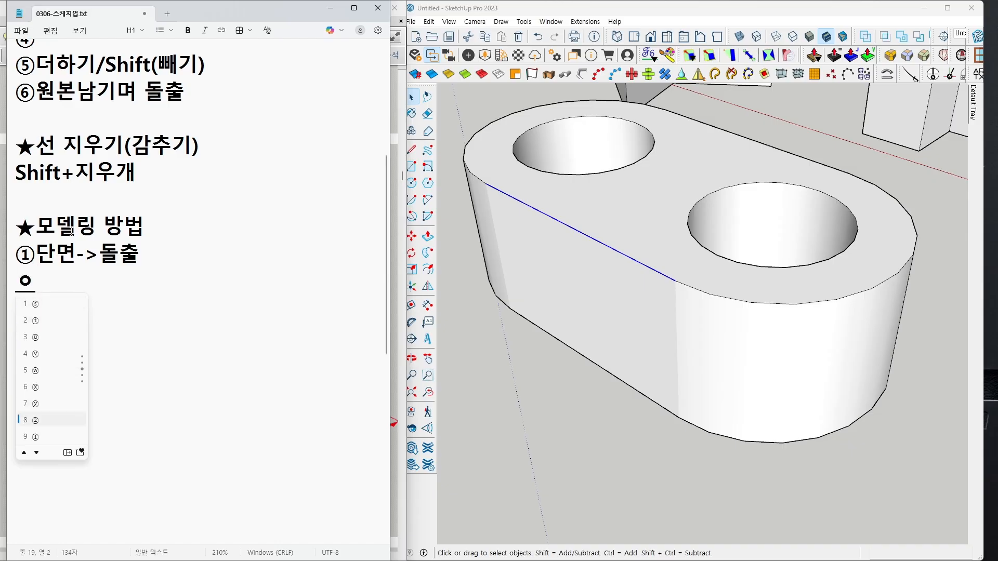
{"action": "key", "text": "Return"}
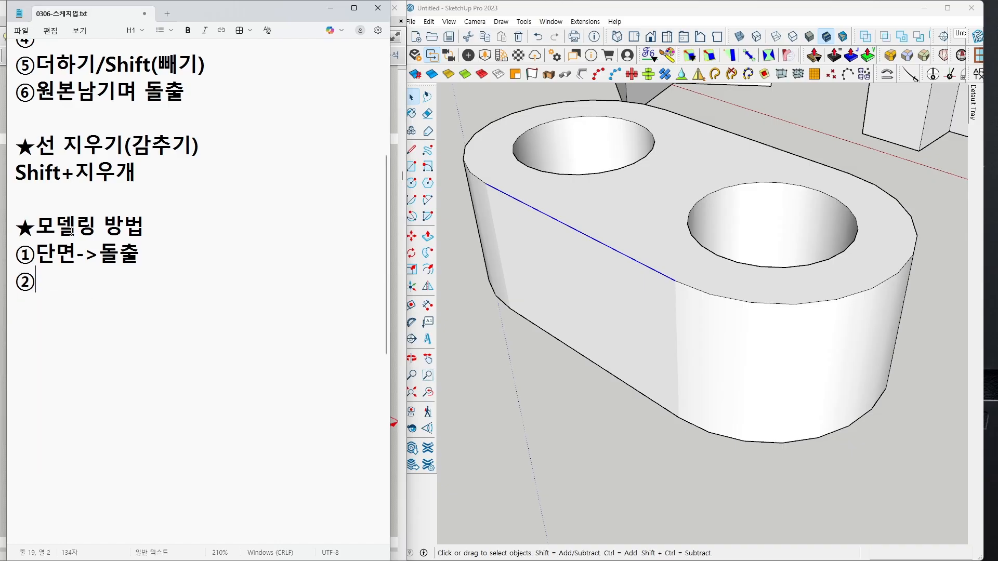
{"action": "type", "text": "입체"}
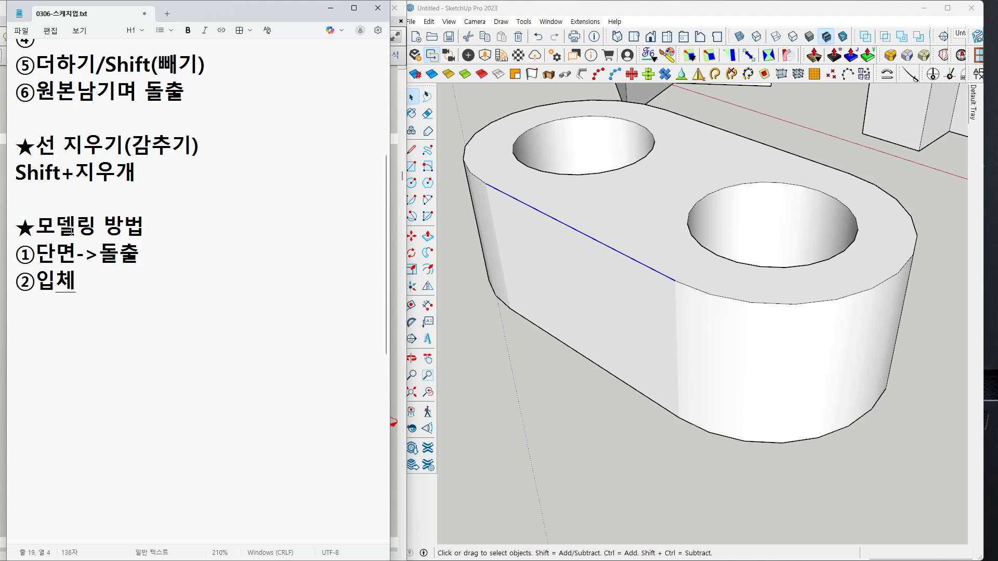
{"action": "type", "text": "(조각)"}
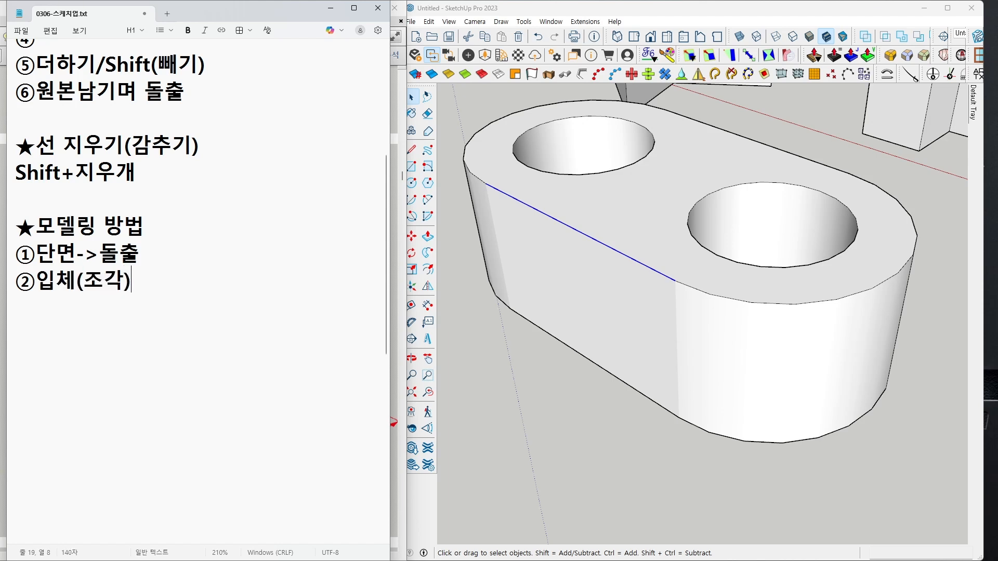
{"action": "type", "text": "->깎는"}
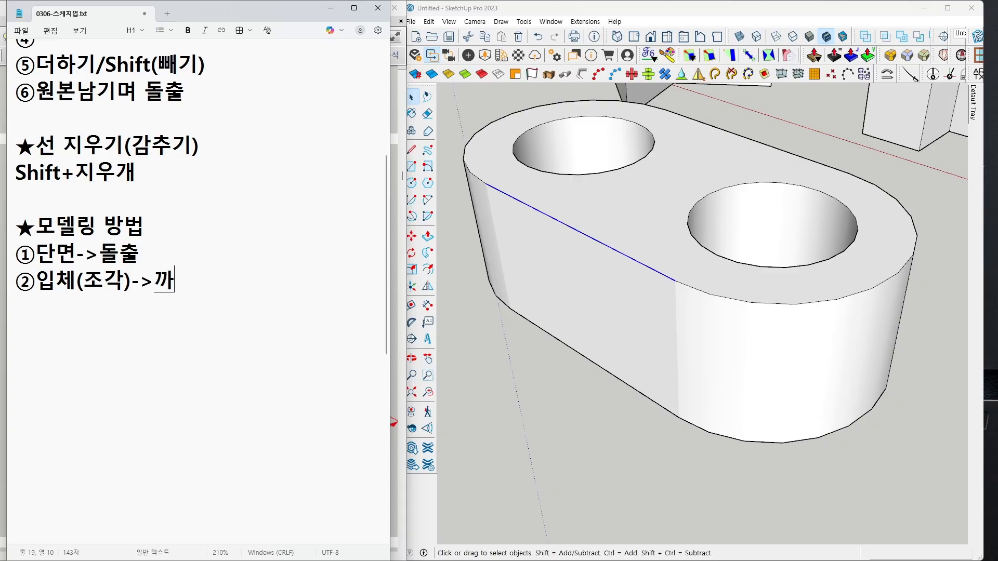
{"action": "type", "text": "방법"}
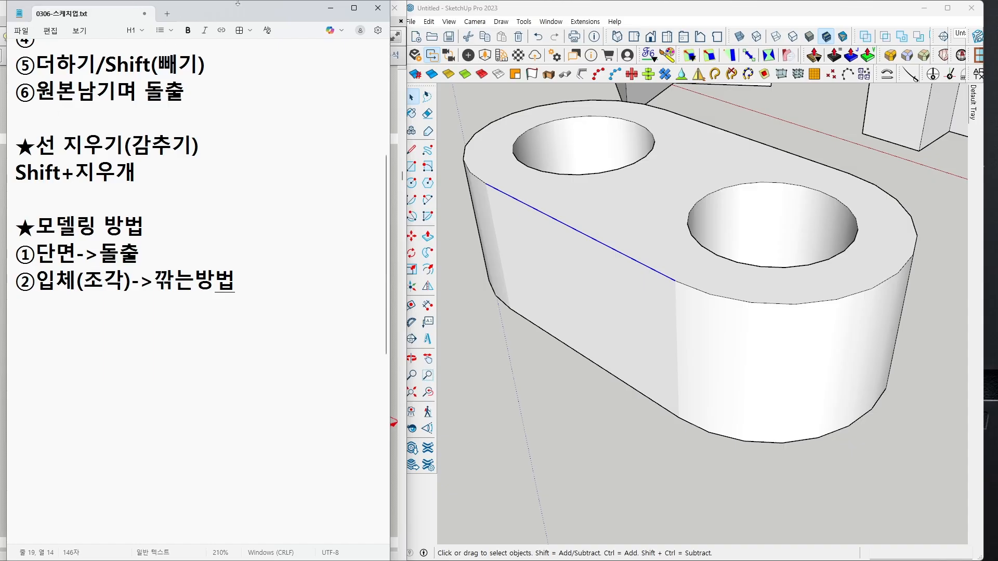
- Minimize the notes and examine the reference drawing's upper face, its two R150 cutouts and the recess floor, marking them temporarily
{"action": "left_click", "coordinate": [331, 8]}
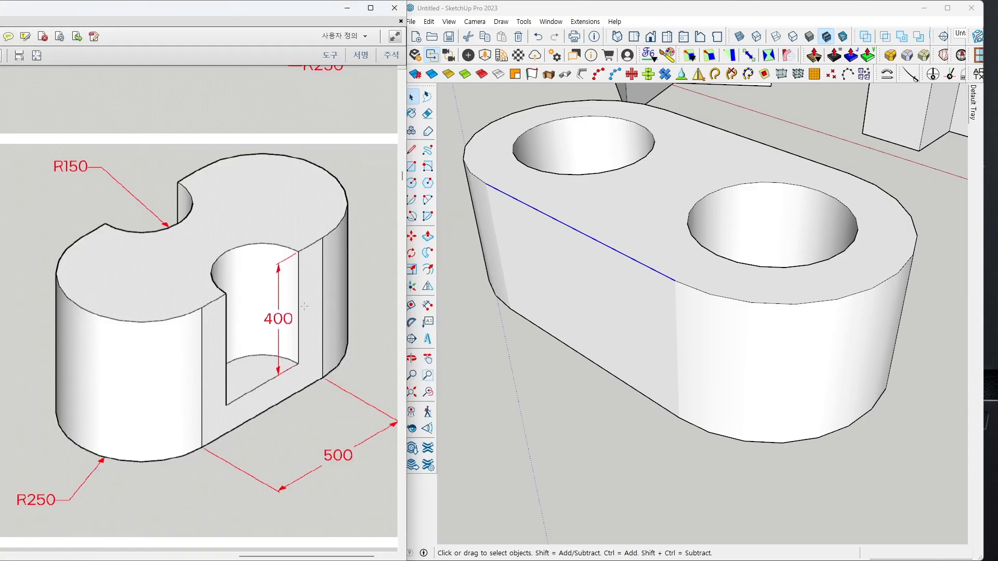
{"action": "mouse_move", "coordinate": [160, 255]}
{"action": "left_mouse_down"}
{"action": "mouse_move", "coordinate": [167, 273]}
{"action": "mouse_move", "coordinate": [178, 254]}
{"action": "left_mouse_up"}
{"action": "mouse_move", "coordinate": [244, 360]}
{"action": "left_mouse_down"}
{"action": "mouse_move", "coordinate": [251, 375]}
{"action": "mouse_move", "coordinate": [254, 341]}
{"action": "left_mouse_up"}
{"action": "left_click_drag", "start_coordinate": [229, 211], "coordinate": [248, 215]}
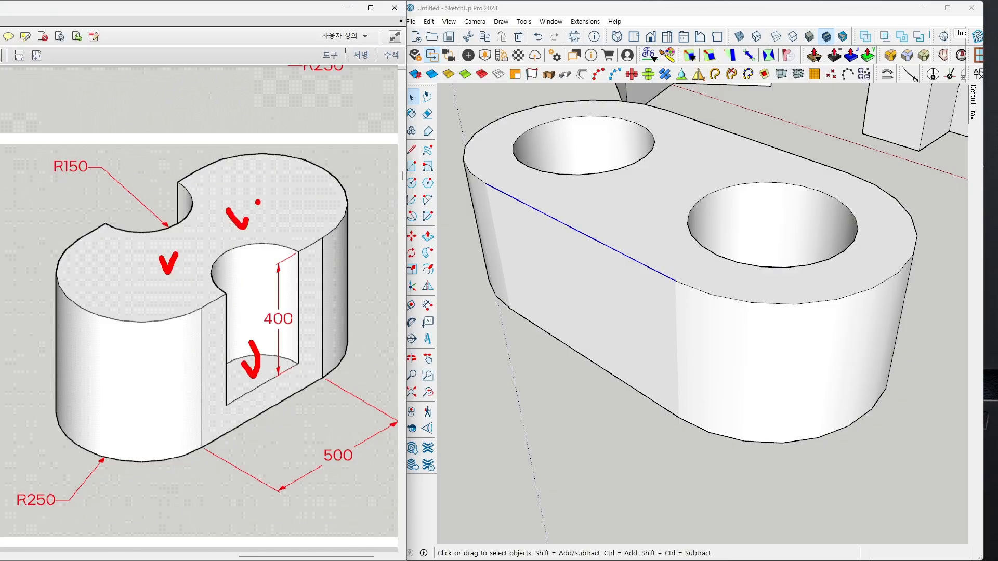
{"action": "key", "text": "Escape"}
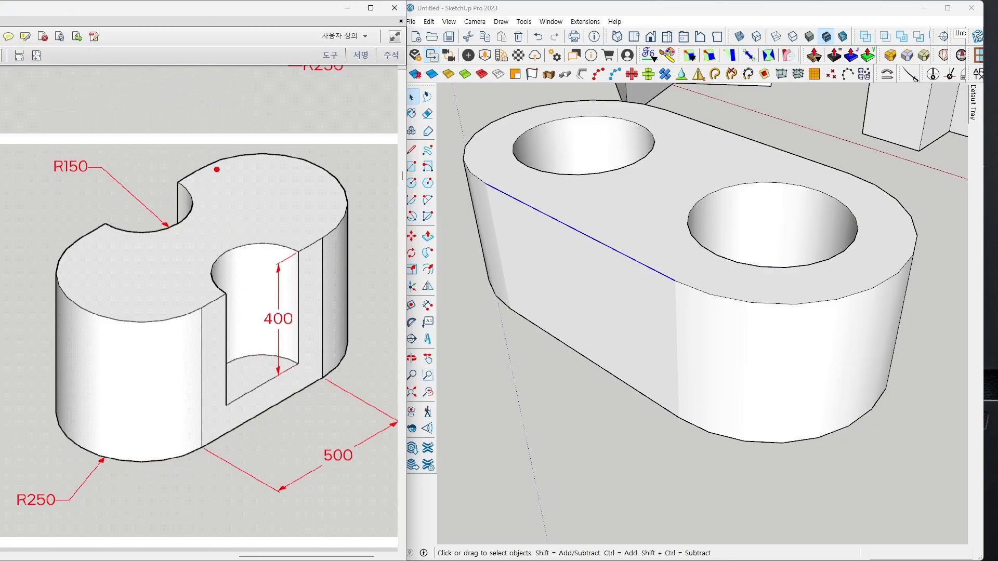
{"action": "mouse_move", "coordinate": [227, 158]}
{"action": "left_mouse_down"}
{"action": "mouse_move", "coordinate": [159, 191]}
{"action": "mouse_move", "coordinate": [56, 301]}
{"action": "mouse_move", "coordinate": [249, 285]}
{"action": "mouse_move", "coordinate": [333, 170]}
{"action": "mouse_move", "coordinate": [172, 190]}
{"action": "left_mouse_up"}
{"action": "left_click_drag", "start_coordinate": [219, 236], "coordinate": [234, 213]}
{"action": "mouse_move", "coordinate": [149, 179]}
{"action": "left_mouse_down"}
{"action": "mouse_move", "coordinate": [152, 188]}
{"action": "mouse_move", "coordinate": [158, 179]}
{"action": "left_mouse_up"}
{"action": "left_click_drag", "start_coordinate": [261, 220], "coordinate": [270, 356]}
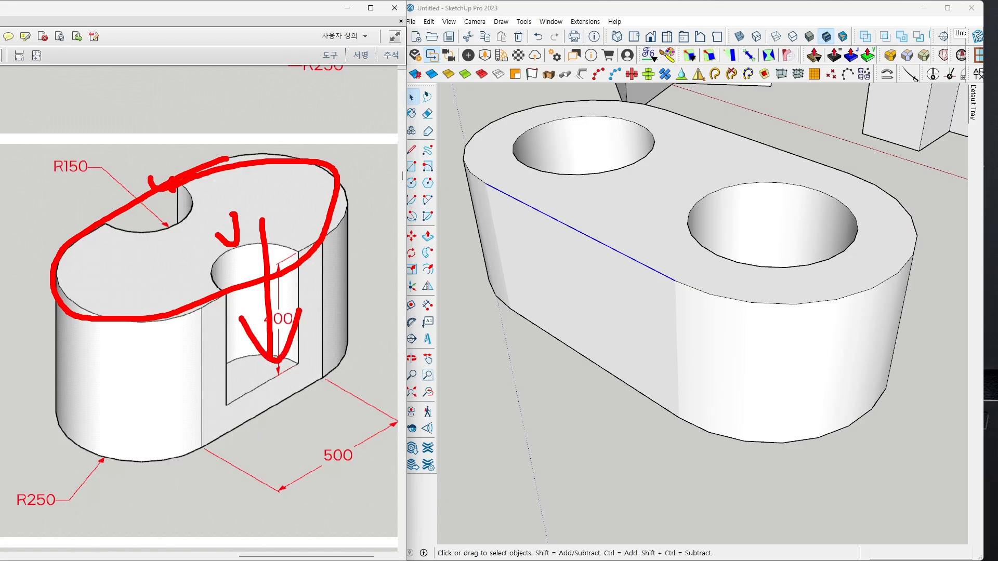
{"action": "key", "text": "Escape"}
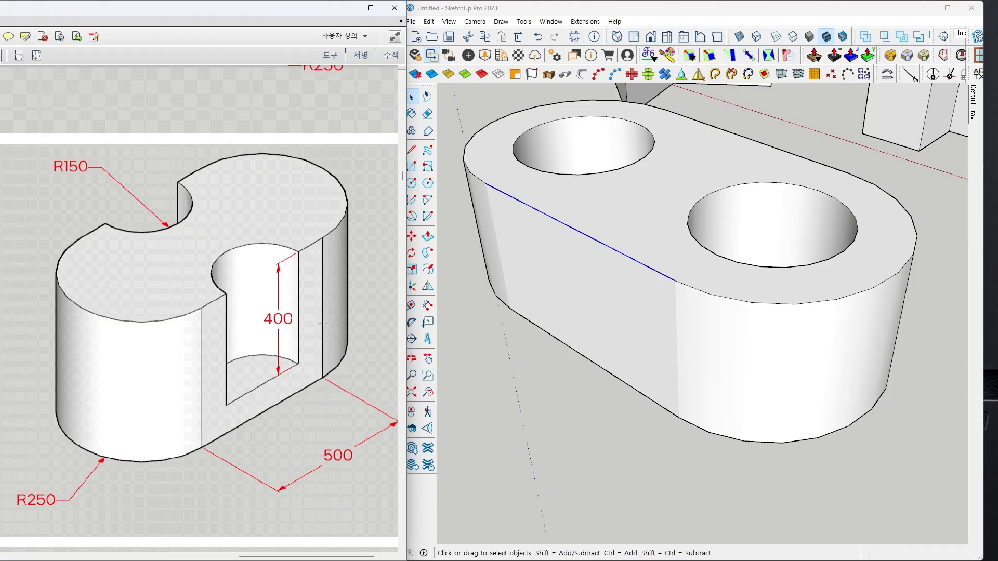
- Clear the selection in SketchUp, find free space beside the two-hole block, and examine the drawing's lower straight edge and recess corner
{"action": "left_click", "coordinate": [571, 416]}
{"action": "scroll", "coordinate": [632, 287], "scroll_direction": "down", "scroll_amount": 4}
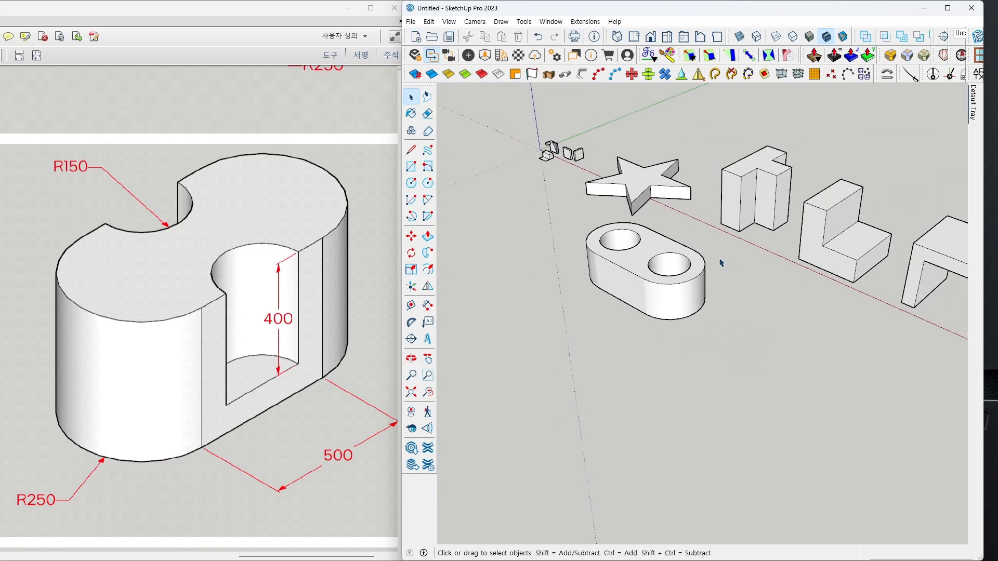
{"action": "mouse_move", "coordinate": [650, 312]}
{"action": "middle_mouse_down"}
{"action": "mouse_move", "coordinate": [669, 346]}
{"action": "mouse_move", "coordinate": [744, 323]}
{"action": "mouse_move", "coordinate": [584, 334]}
{"action": "mouse_move", "coordinate": [702, 360]}
{"action": "mouse_move", "coordinate": [669, 419]}
{"action": "mouse_move", "coordinate": [653, 379]}
{"action": "mouse_move", "coordinate": [642, 387]}
{"action": "middle_mouse_up"}
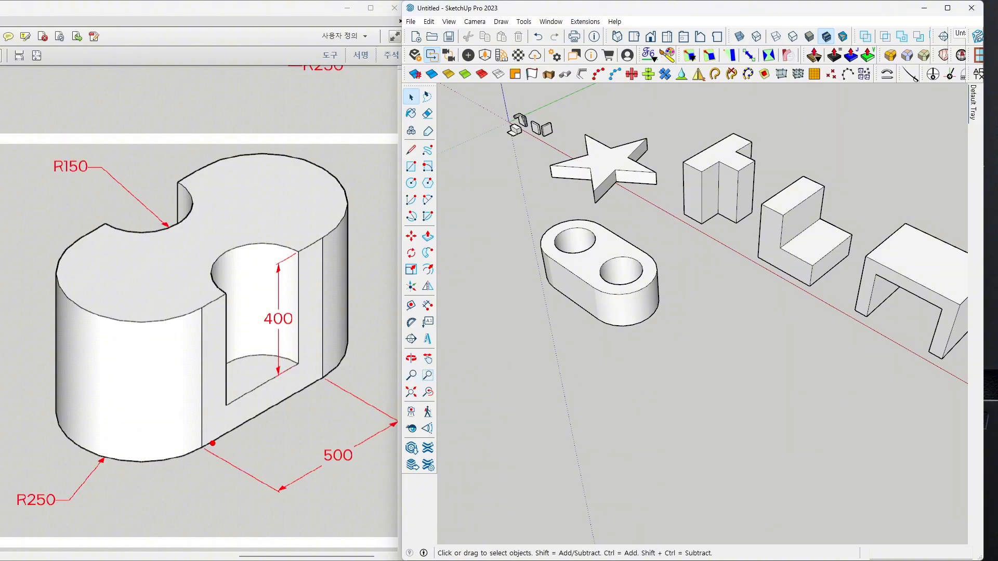
{"action": "mouse_move", "coordinate": [209, 445]}
{"action": "left_mouse_down"}
{"action": "mouse_move", "coordinate": [96, 377]}
{"action": "mouse_move", "coordinate": [213, 312]}
{"action": "mouse_move", "coordinate": [272, 323]}
{"action": "mouse_move", "coordinate": [356, 362]}
{"action": "mouse_move", "coordinate": [223, 417]}
{"action": "left_mouse_up"}
{"action": "key", "text": "Escape"}
{"action": "left_click_drag", "start_coordinate": [304, 364], "coordinate": [295, 396]}
{"action": "key", "text": "Escape"}
{"action": "mouse_move", "coordinate": [303, 364]}
{"action": "left_mouse_down"}
{"action": "mouse_move", "coordinate": [294, 403]}
{"action": "mouse_move", "coordinate": [301, 357]}
{"action": "left_mouse_up"}
{"action": "key", "text": "Escape"}
- Draw a 500 by 500 mm square on the ground in the free space in front of the existing solids
{"action": "mouse_move", "coordinate": [716, 355]}
{"action": "middle_mouse_down"}
{"action": "mouse_move", "coordinate": [753, 364]}
{"action": "mouse_move", "coordinate": [693, 335]}
{"action": "middle_mouse_up"}
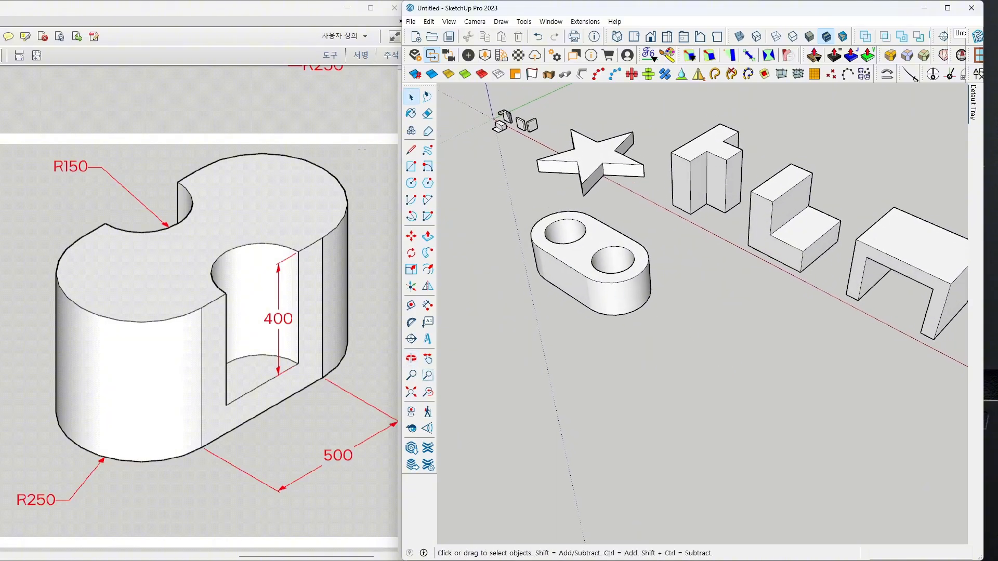
{"action": "key", "text": "r"}
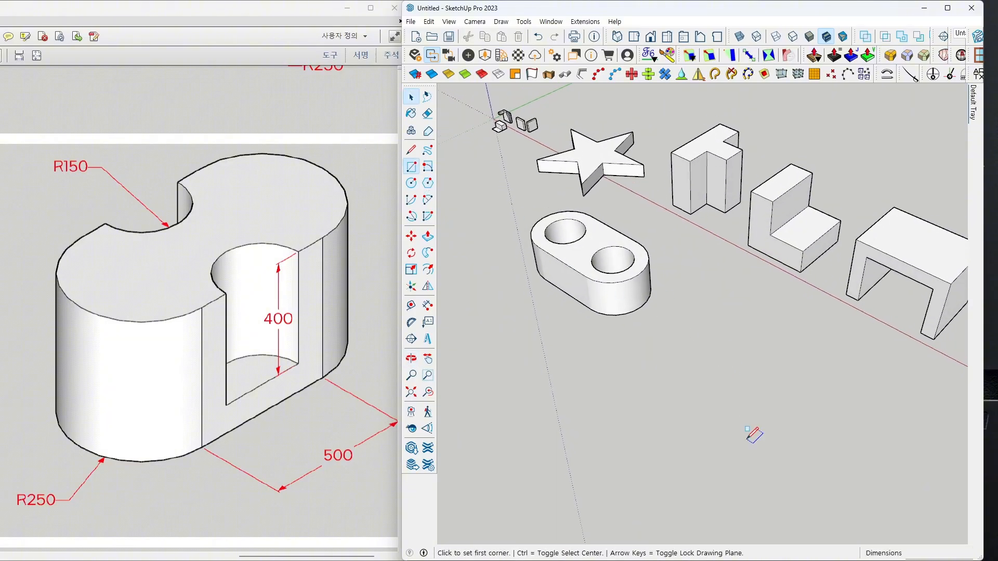
{"action": "scroll", "coordinate": [708, 355], "scroll_direction": "up", "scroll_amount": 1}
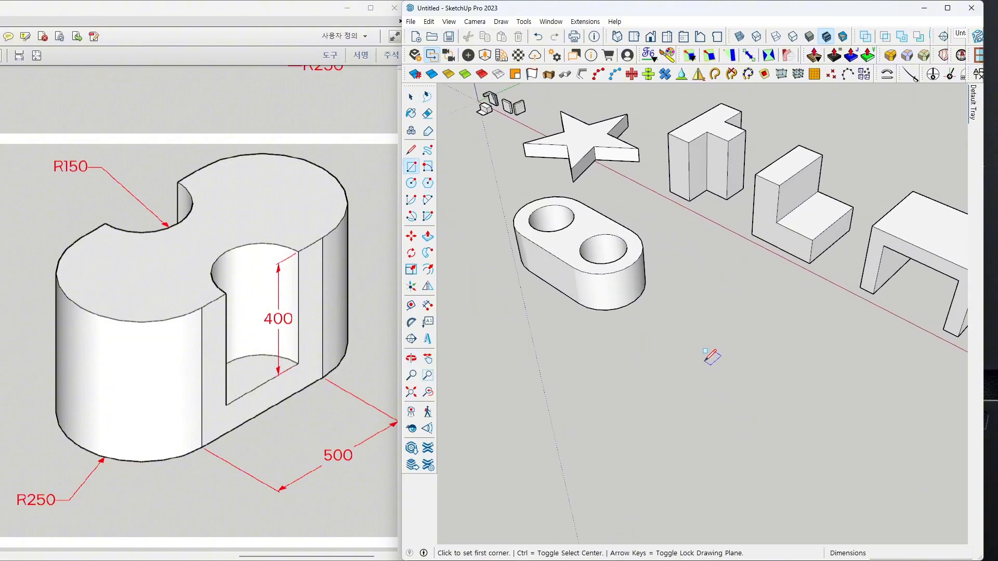
{"action": "left_click", "coordinate": [648, 372]}
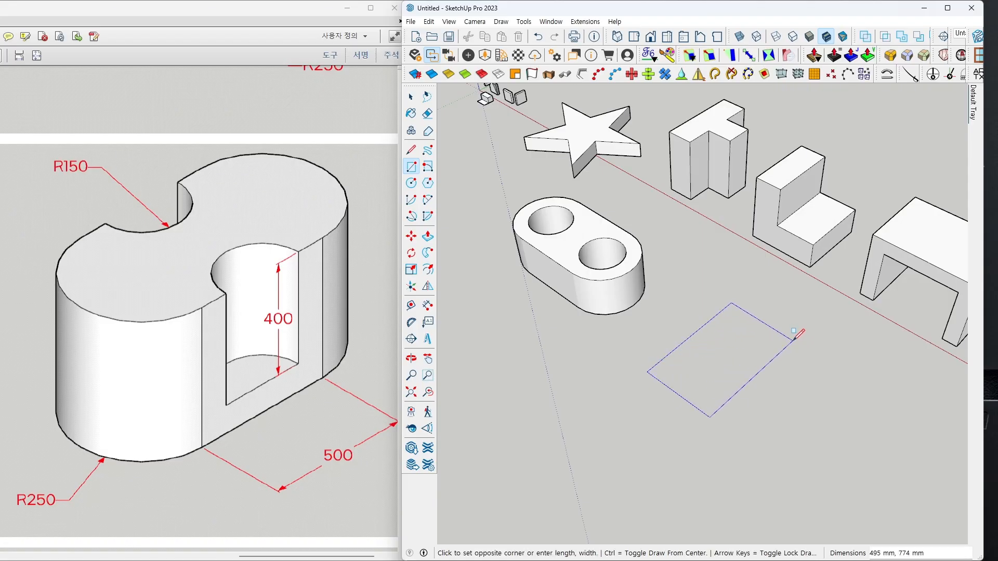
{"action": "type", "text": "500,500"}
{"action": "key", "text": "Return"}
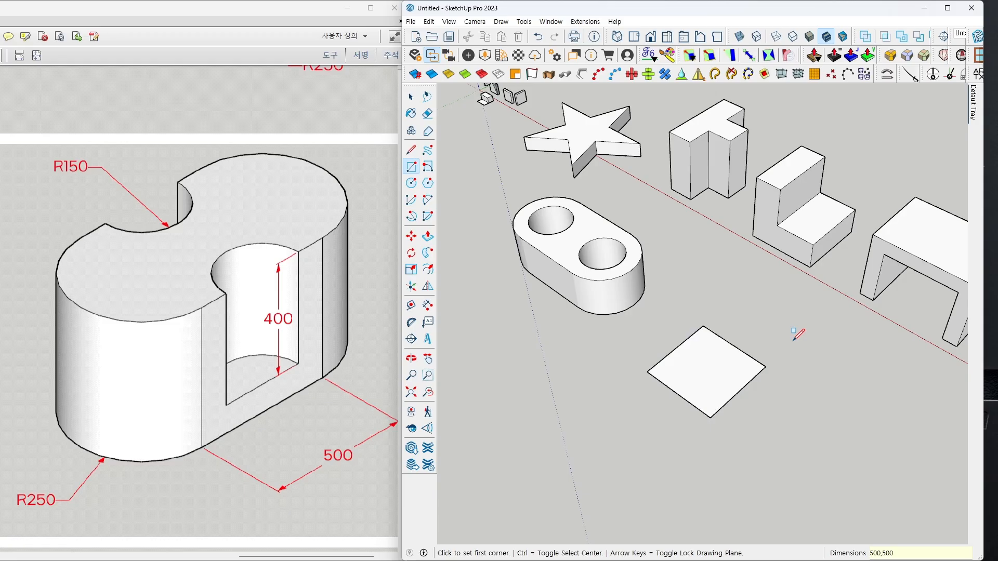
- Draw two circles of 250 mm radius centered on the midpoints of two opposite edges of the square
{"action": "scroll", "coordinate": [721, 373], "scroll_direction": "up", "scroll_amount": 1}
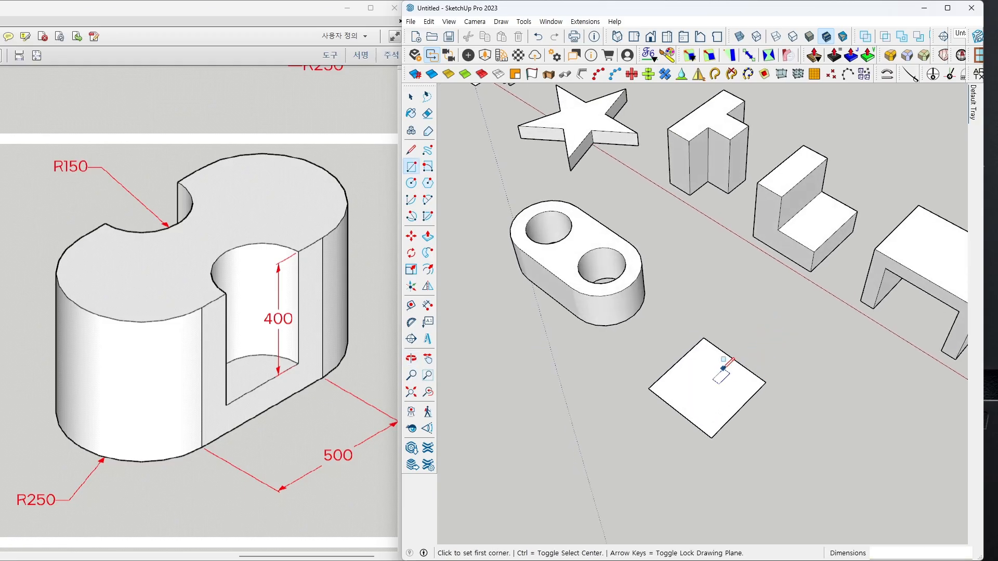
{"action": "scroll", "coordinate": [725, 374], "scroll_direction": "up", "scroll_amount": 1}
{"action": "key", "text": "c"}
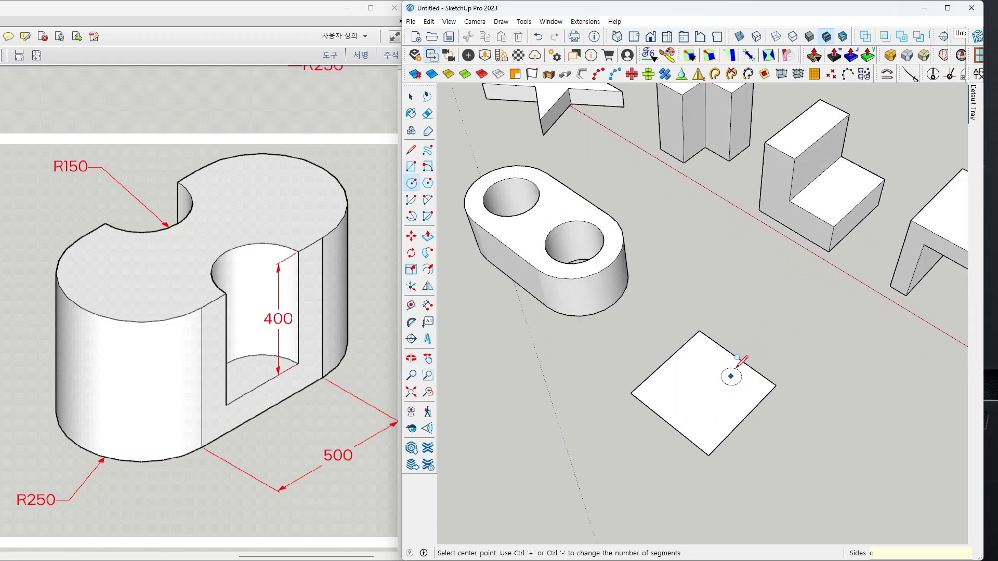
{"action": "mouse_move", "coordinate": [728, 372]}
{"action": "middle_mouse_down"}
{"action": "mouse_move", "coordinate": [731, 332]}
{"action": "mouse_move", "coordinate": [719, 320]}
{"action": "mouse_move", "coordinate": [738, 314]}
{"action": "middle_mouse_up"}
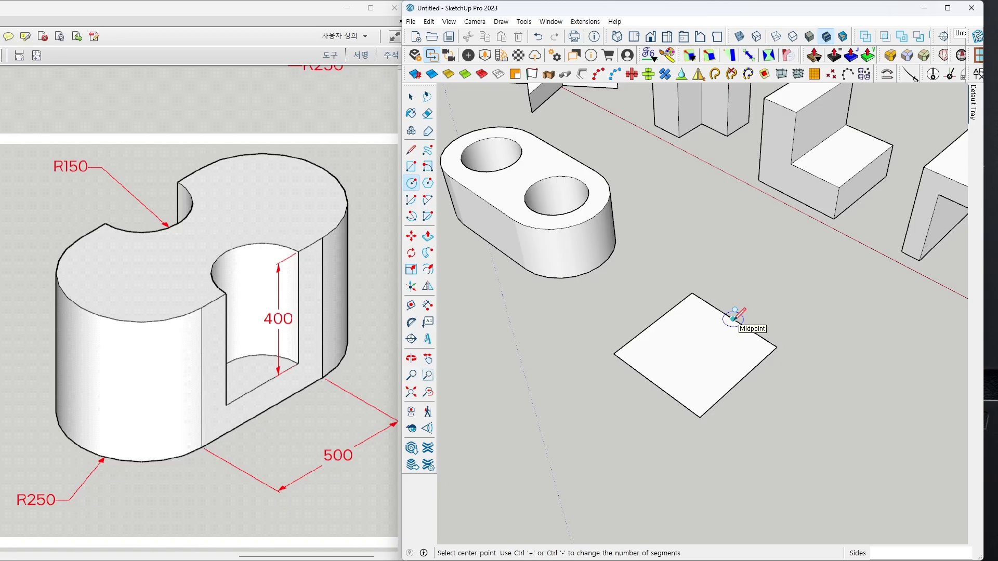
{"action": "left_click", "coordinate": [733, 318]}
{"action": "left_click", "coordinate": [776, 347]}
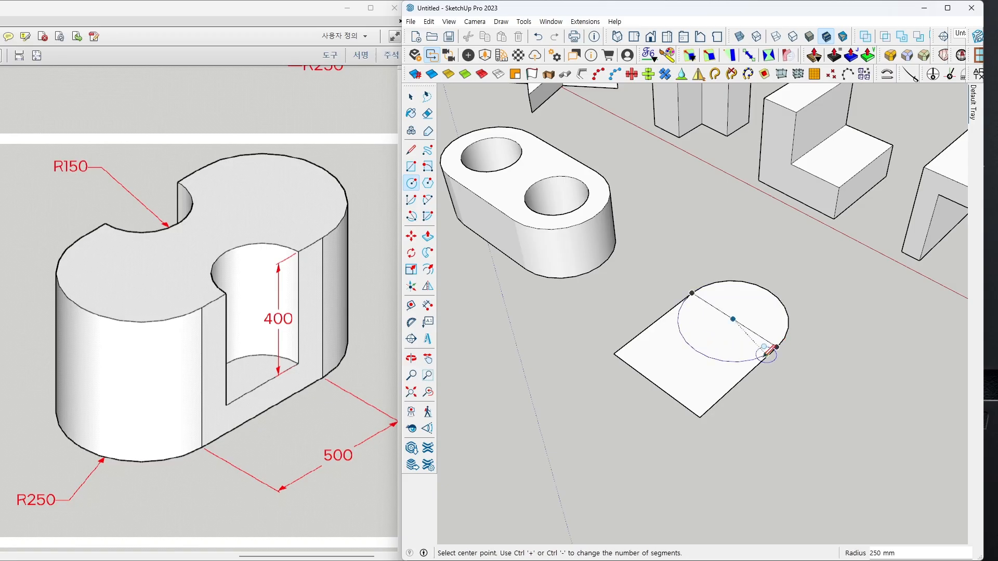
{"action": "left_click", "coordinate": [655, 384]}
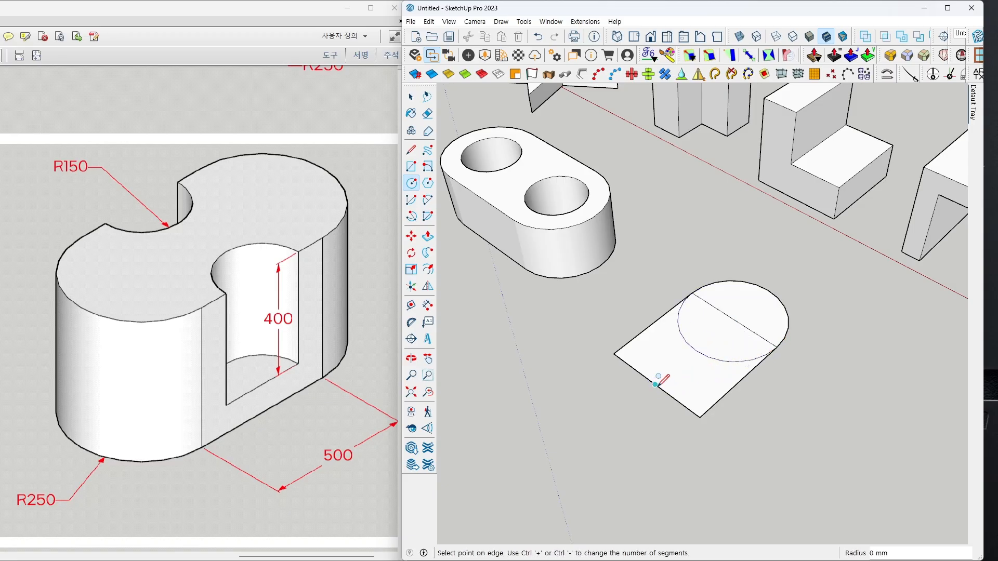
{"action": "left_click", "coordinate": [681, 404]}
{"action": "key", "text": "space"}
- Erase the inner arcs and the two dividing square edges to leave a single face with rounded ends
{"action": "middle_click_drag", "start_coordinate": [747, 412], "coordinate": [751, 448]}
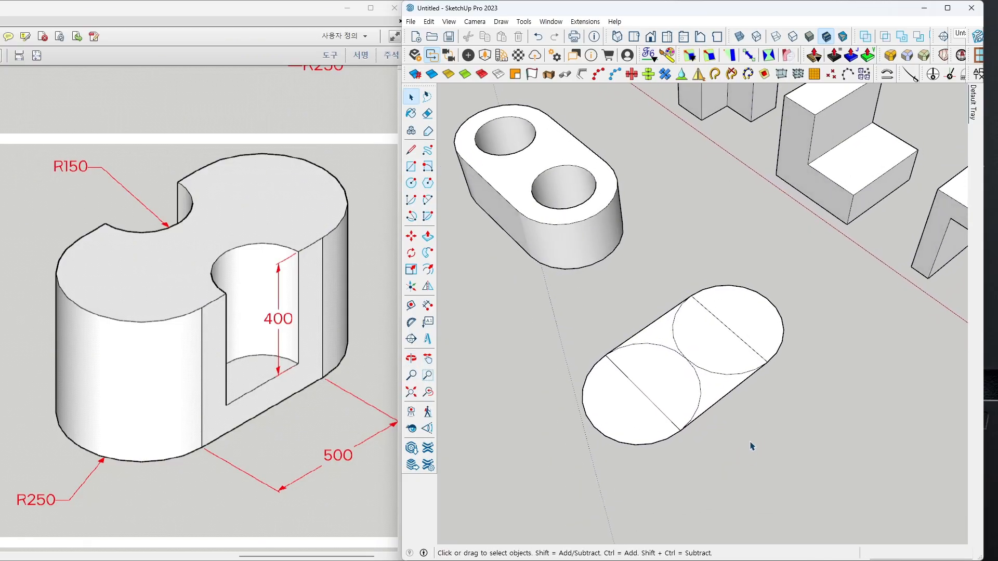
{"action": "key", "text": "e"}
{"action": "left_click_drag", "start_coordinate": [749, 328], "coordinate": [621, 397]}
{"action": "key", "text": "space"}
- Push/Pull the rounded-end face upward by 500 mm
{"action": "mouse_move", "coordinate": [663, 393]}
{"action": "middle_mouse_down"}
{"action": "mouse_move", "coordinate": [685, 345]}
{"action": "mouse_move", "coordinate": [700, 371]}
{"action": "middle_mouse_up"}
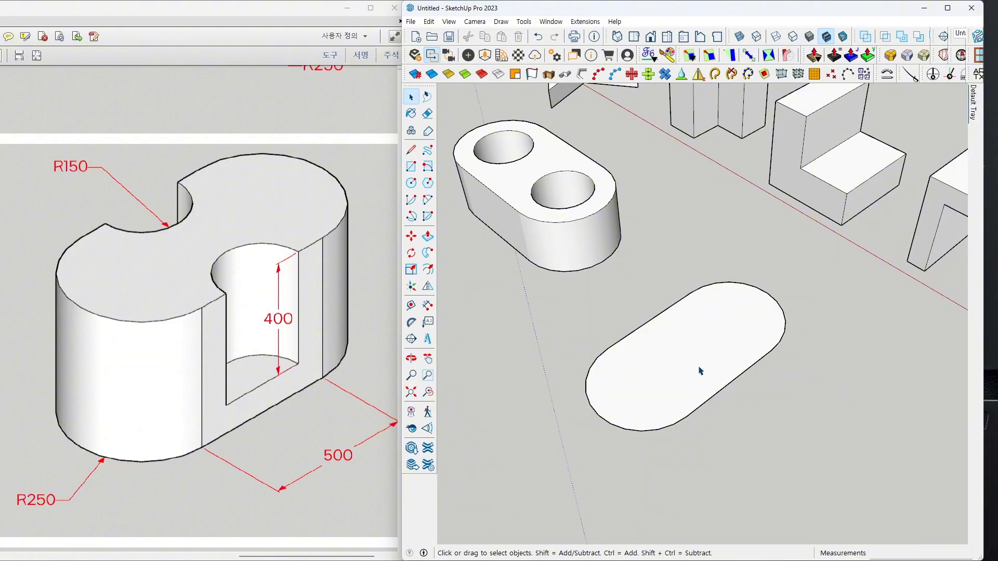
{"action": "key", "text": "p"}
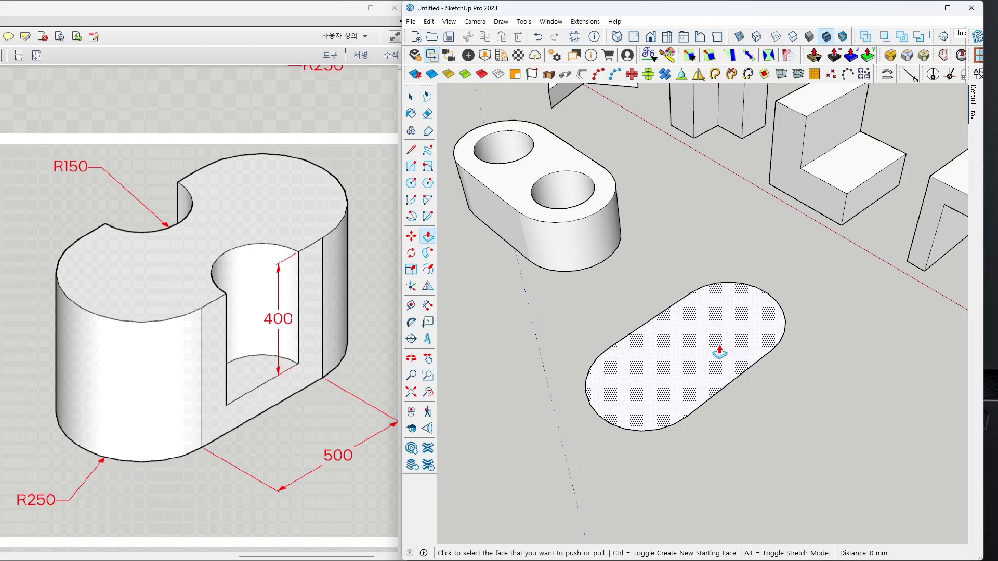
{"action": "left_click", "coordinate": [717, 352]}
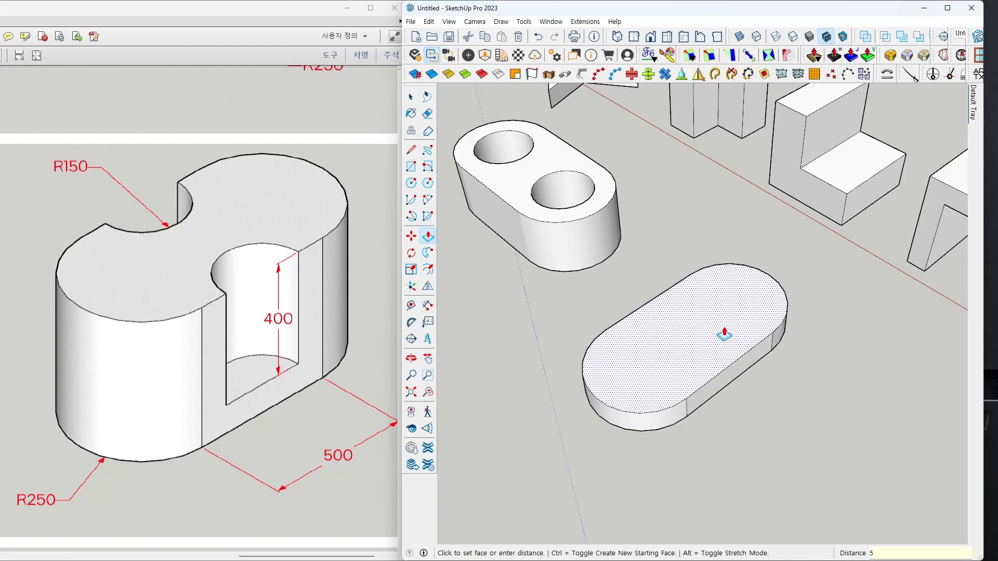
{"action": "type", "text": "500"}
{"action": "key", "text": "Return"}
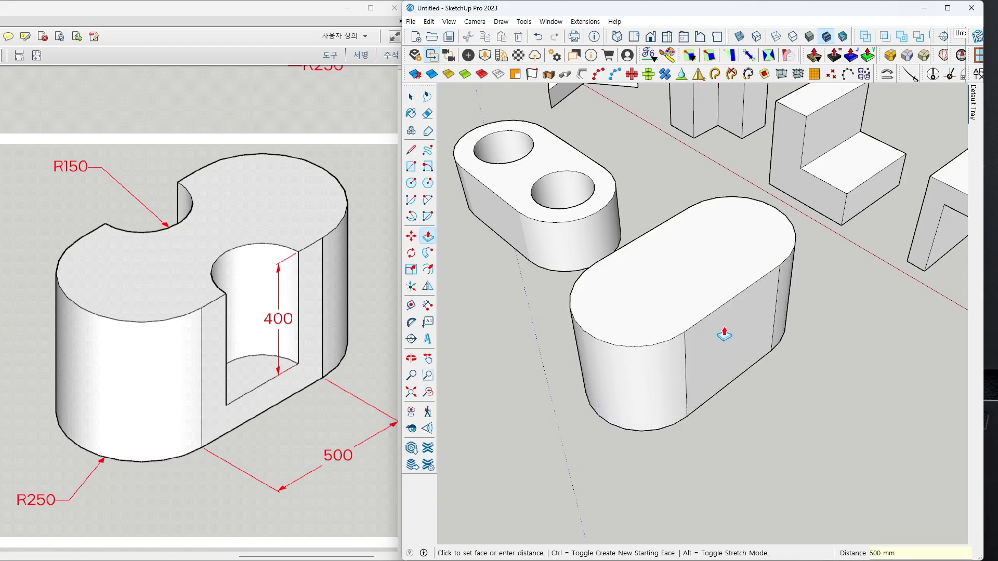
{"action": "key", "text": "space"}
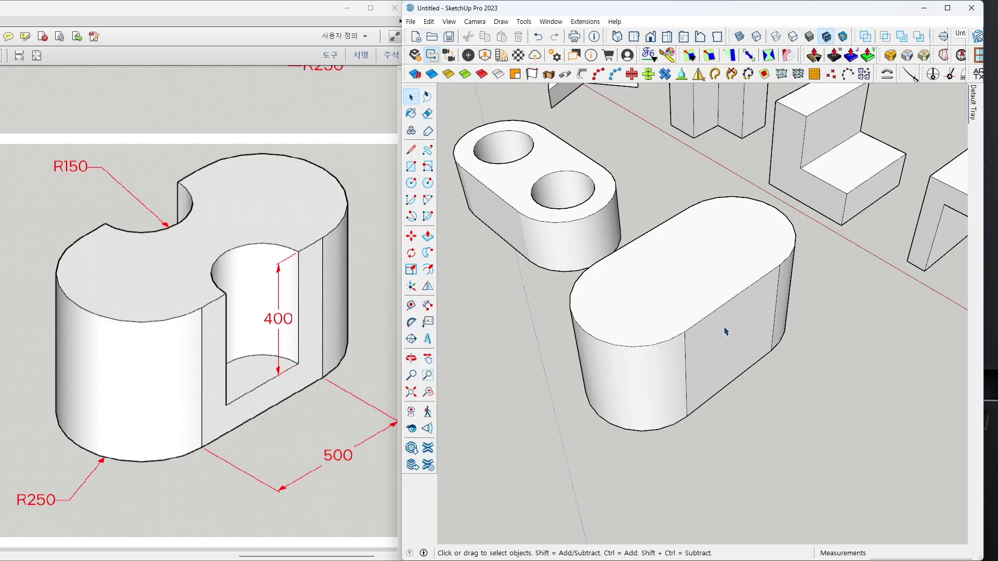
{"action": "middle_click_drag", "start_coordinate": [673, 241], "coordinate": [717, 229]}
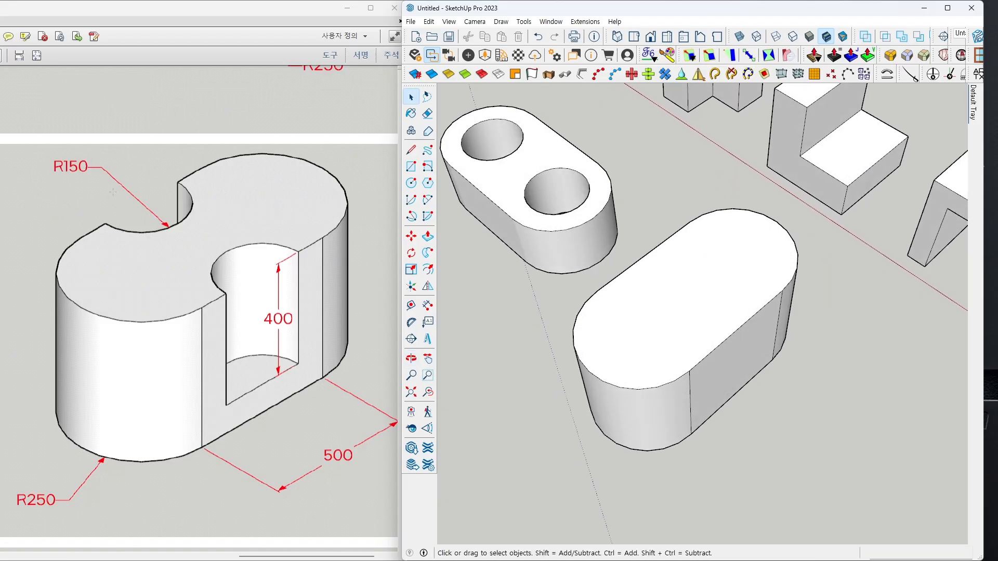
{"action": "mouse_move", "coordinate": [100, 186]}
{"action": "left_mouse_down"}
{"action": "mouse_move", "coordinate": [83, 193]}
{"action": "mouse_move", "coordinate": [50, 145]}
{"action": "mouse_move", "coordinate": [93, 144]}
{"action": "mouse_move", "coordinate": [99, 186]}
{"action": "left_mouse_up"}
{"action": "key", "text": "Escape"}
{"action": "middle_click_drag", "start_coordinate": [723, 290], "coordinate": [727, 317]}
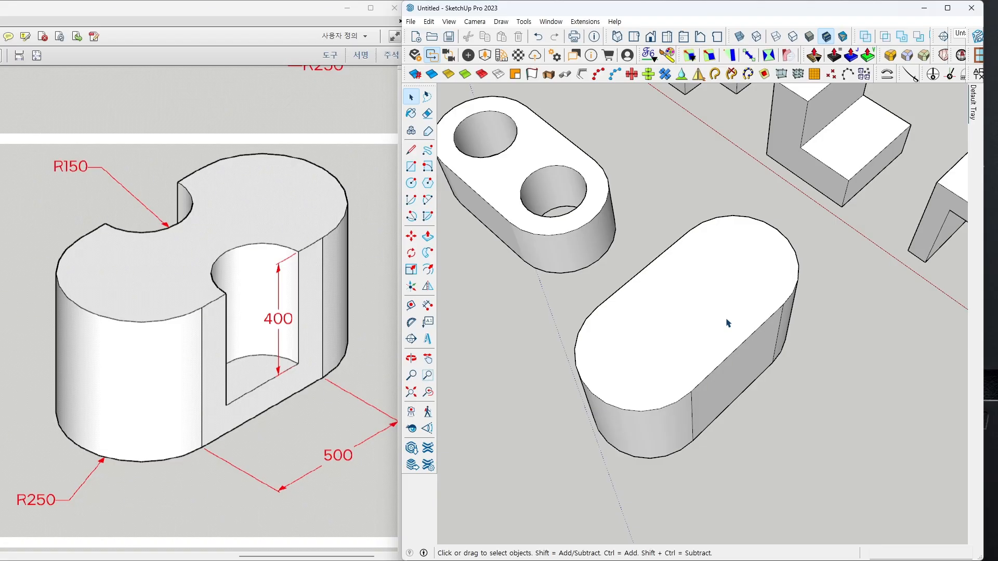
{"action": "mouse_move", "coordinate": [709, 232]}
{"action": "middle_mouse_down"}
{"action": "mouse_move", "coordinate": [668, 274]}
{"action": "mouse_move", "coordinate": [695, 300]}
{"action": "middle_mouse_up"}
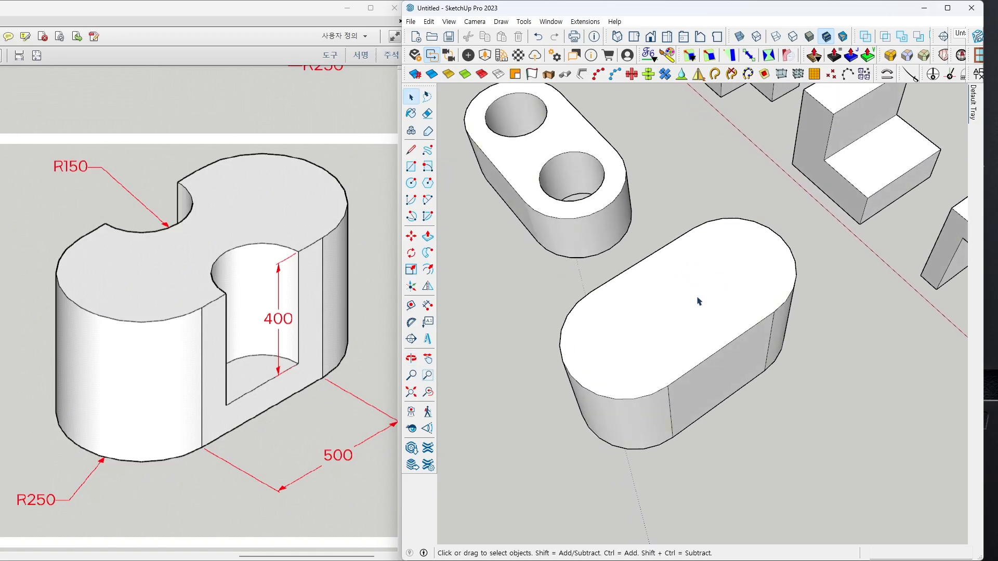
- Draw a circle of 150 mm radius centered on the midpoint of the front straight edge of the block's top face
{"action": "key", "text": "c"}
{"action": "middle_click_drag", "start_coordinate": [700, 341], "coordinate": [729, 312]}
{"action": "scroll", "coordinate": [729, 311], "scroll_direction": "up", "scroll_amount": 3}
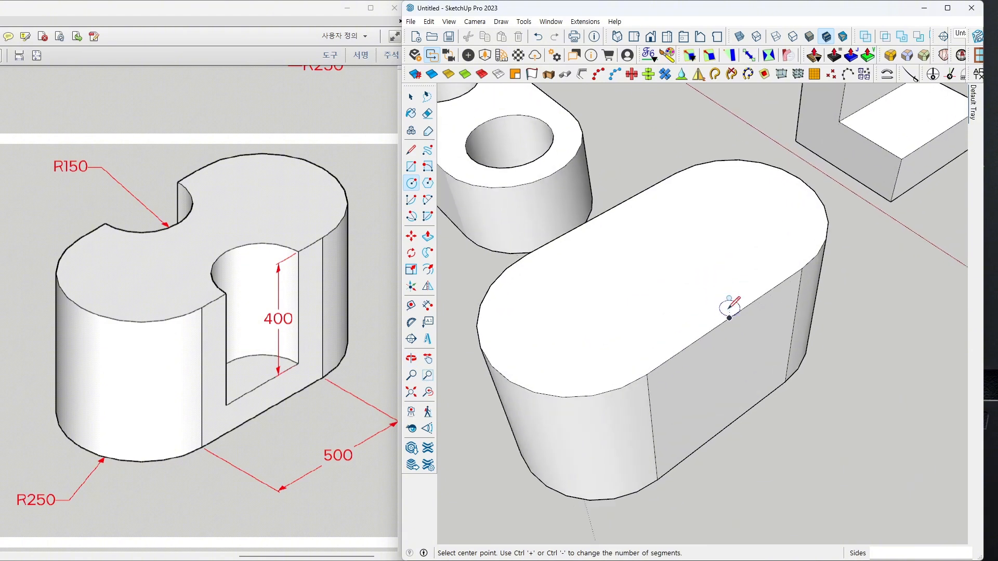
{"action": "scroll", "coordinate": [729, 318], "scroll_direction": "up", "scroll_amount": 2}
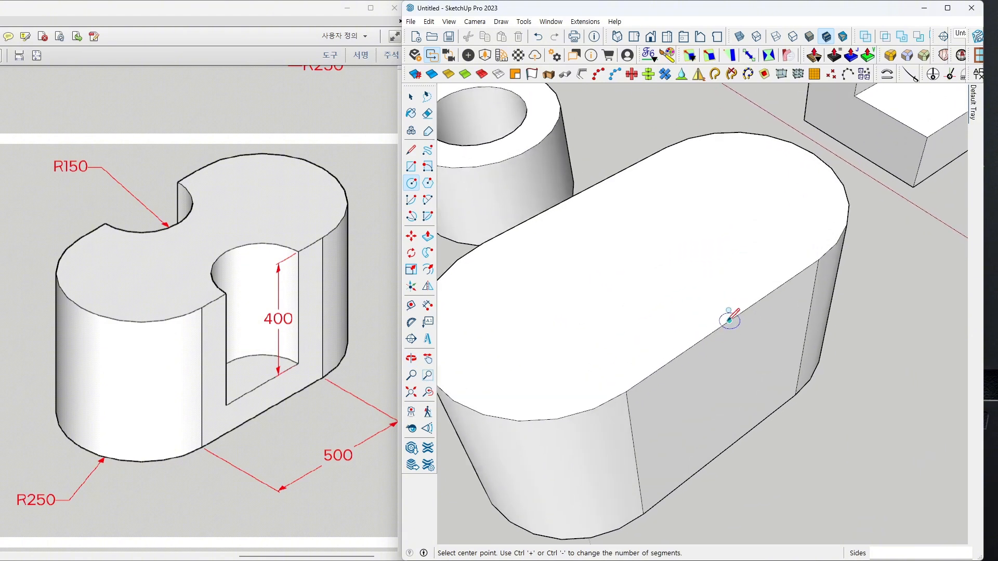
{"action": "scroll", "coordinate": [720, 328], "scroll_direction": "up", "scroll_amount": 1}
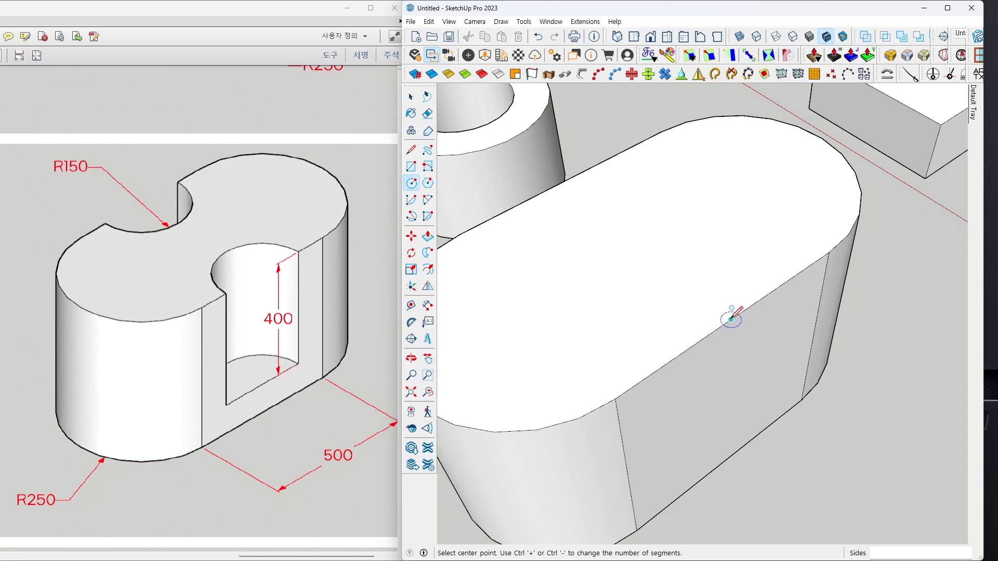
{"action": "scroll", "coordinate": [731, 319], "scroll_direction": "up", "scroll_amount": 3}
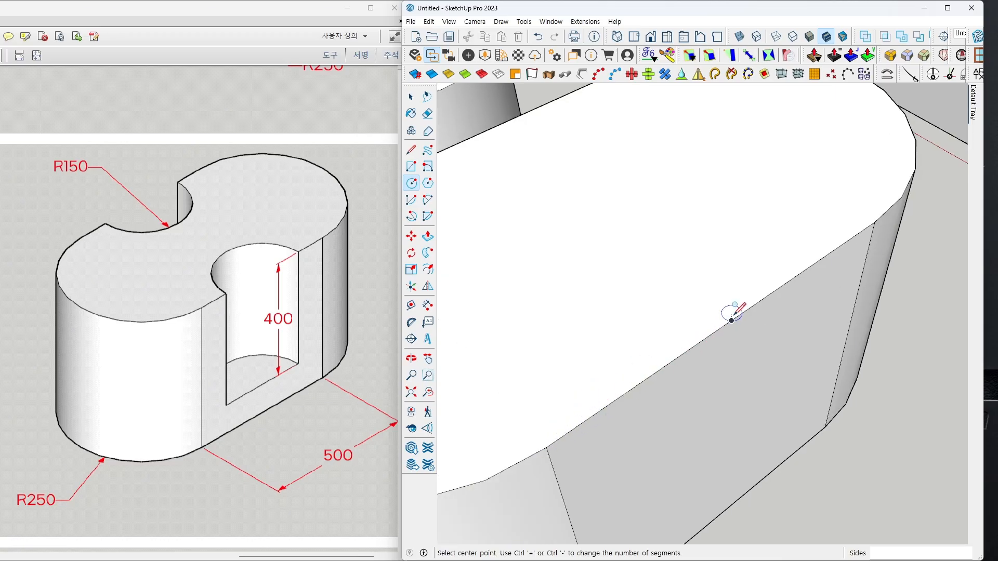
{"action": "scroll", "coordinate": [732, 321], "scroll_direction": "down", "scroll_amount": 4}
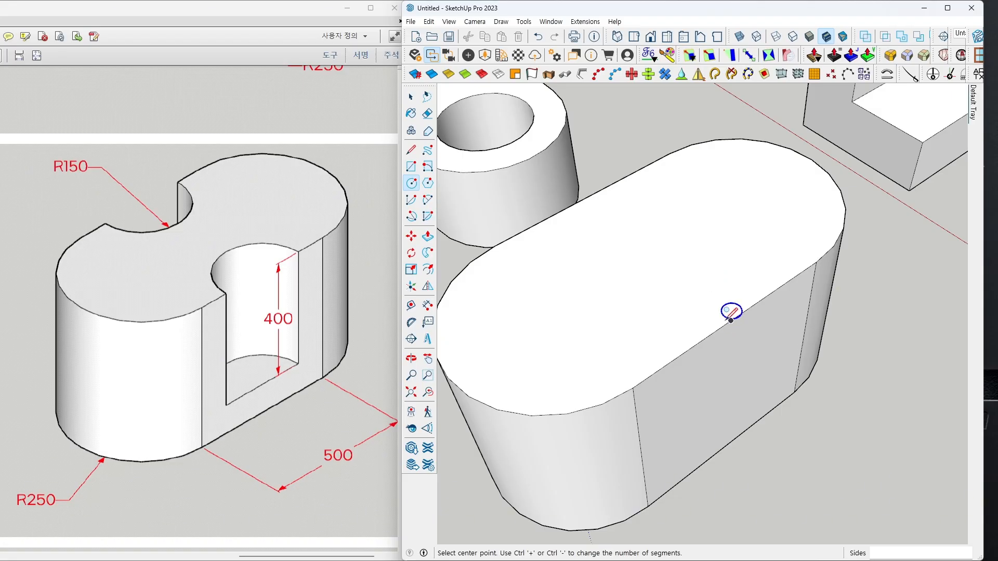
{"action": "left_click", "coordinate": [731, 321]}
{"action": "scroll", "coordinate": [733, 316], "scroll_direction": "up", "scroll_amount": 3}
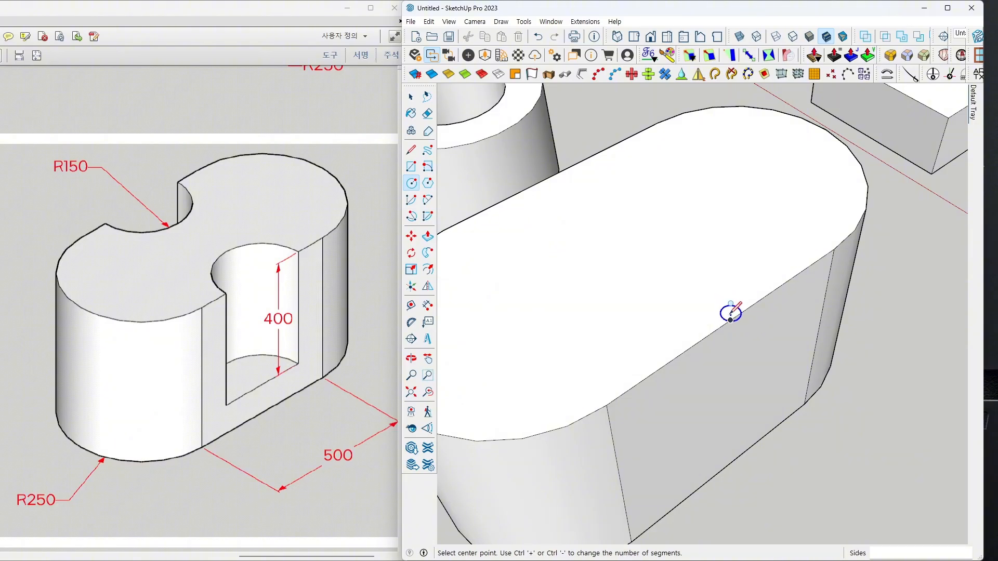
{"action": "left_click", "coordinate": [731, 320]}
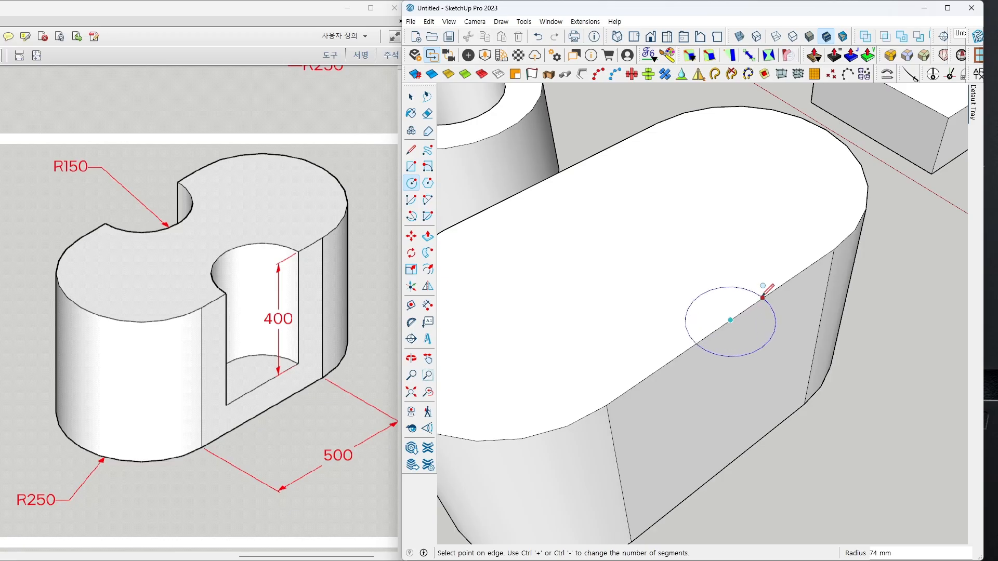
{"action": "type", "text": "150"}
{"action": "key", "text": "Return"}
- Erase the outer half of the circle that extends beyond the block's top face
{"action": "key", "text": "space"}
{"action": "middle_click_drag", "start_coordinate": [756, 311], "coordinate": [737, 333]}
{"action": "left_click", "coordinate": [741, 339]}
{"action": "mouse_move", "coordinate": [769, 380]}
{"action": "middle_mouse_down"}
{"action": "mouse_move", "coordinate": [717, 278]}
{"action": "mouse_move", "coordinate": [719, 292]}
{"action": "middle_mouse_up"}
{"action": "key", "text": "e"}
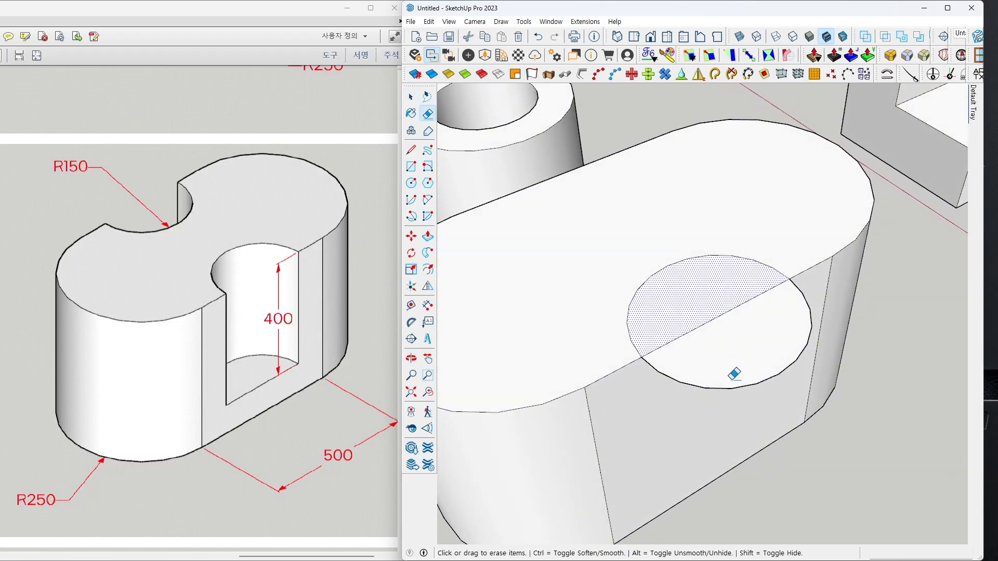
{"action": "left_click_drag", "start_coordinate": [731, 380], "coordinate": [743, 401]}
- Draw a 150 mm radius circle on the midpoint of the opposite straight top edge and erase its outer half
{"action": "scroll", "coordinate": [766, 333], "scroll_direction": "down", "scroll_amount": 3}
{"action": "mouse_move", "coordinate": [768, 320]}
{"action": "middle_mouse_down"}
{"action": "mouse_move", "coordinate": [792, 389]}
{"action": "mouse_move", "coordinate": [738, 359]}
{"action": "middle_mouse_up"}
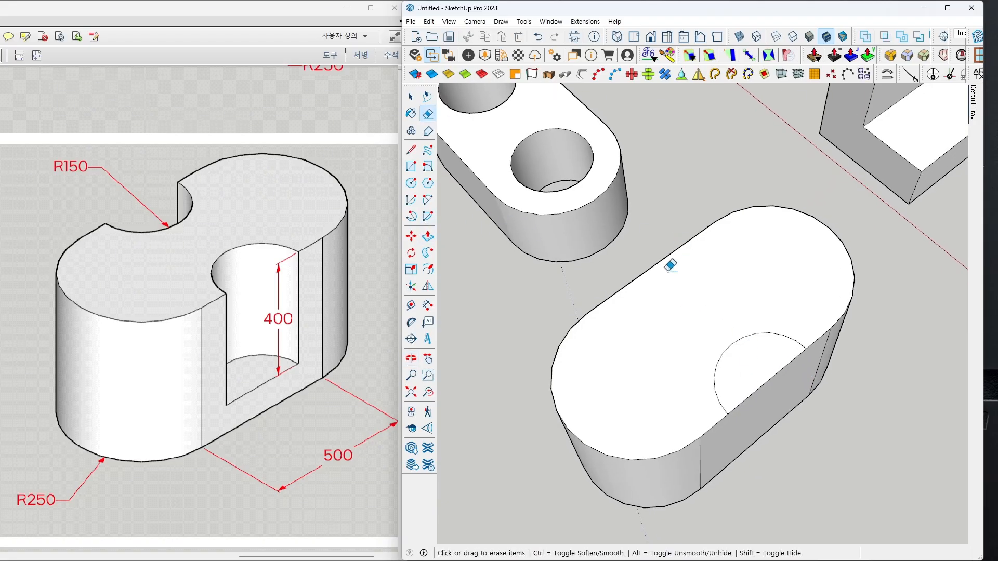
{"action": "key", "text": "c"}
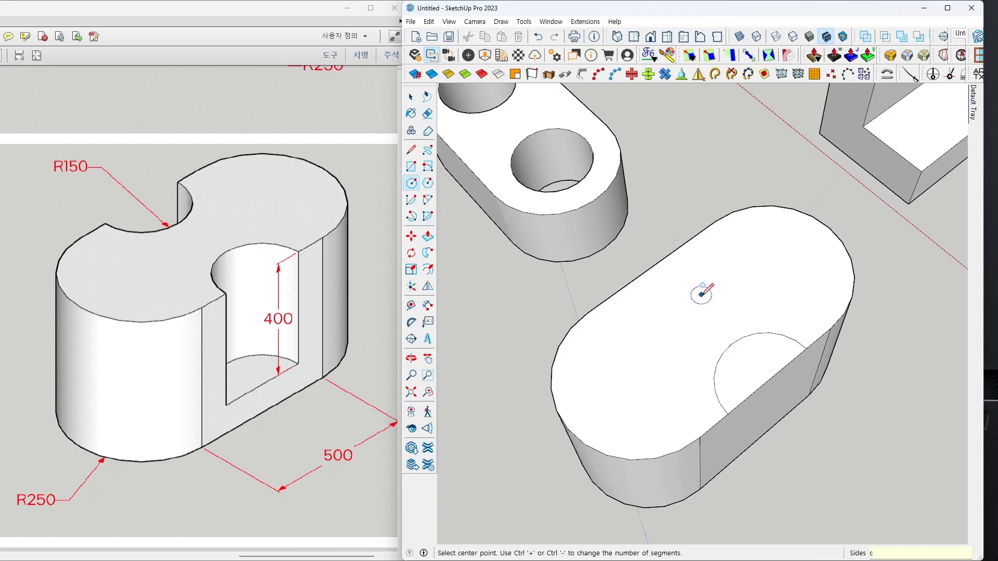
{"action": "left_click", "coordinate": [654, 266]}
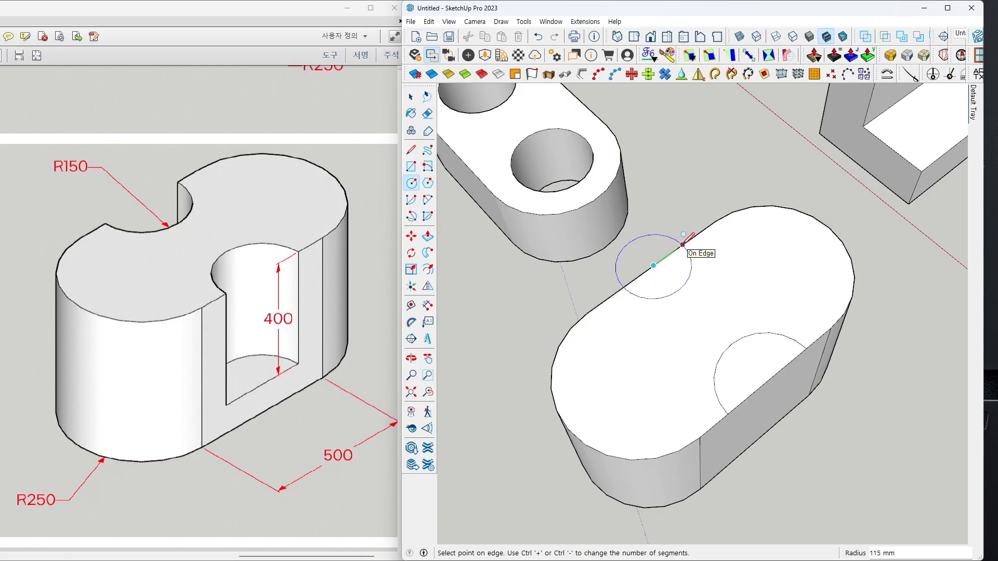
{"action": "type", "text": "150"}
{"action": "key", "text": "Return"}
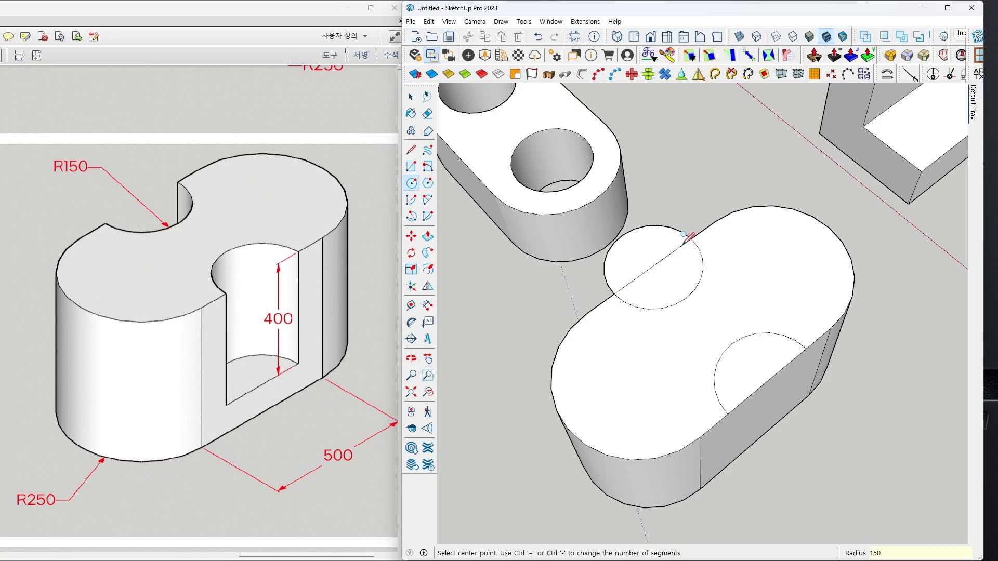
{"action": "key", "text": "e"}
{"action": "left_click", "coordinate": [662, 227]}
{"action": "key", "text": "space"}
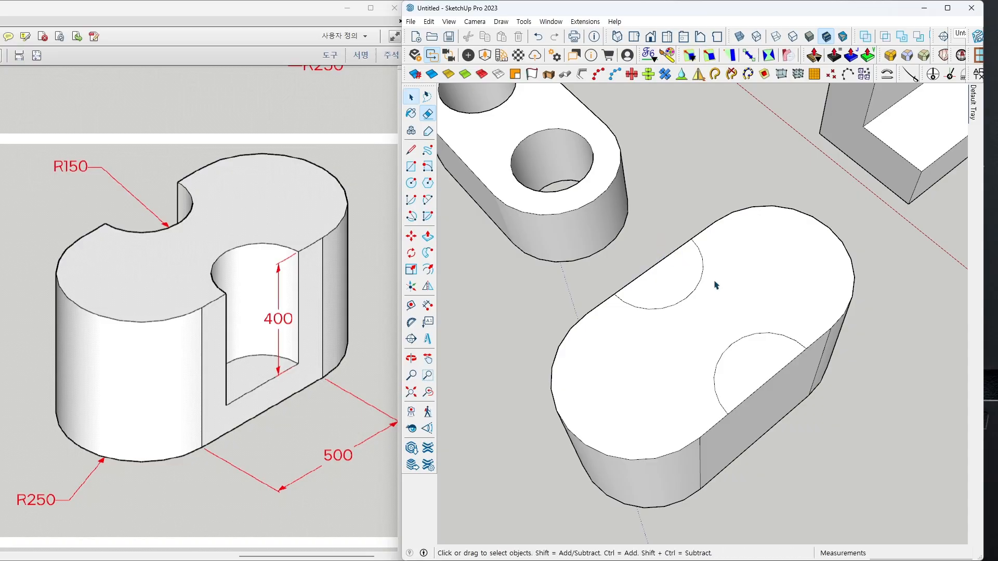
- Push/Pull both half-circle faces on the top of the block downward by 400 mm to cut the side recesses
{"action": "middle_click_drag", "start_coordinate": [715, 285], "coordinate": [724, 250]}
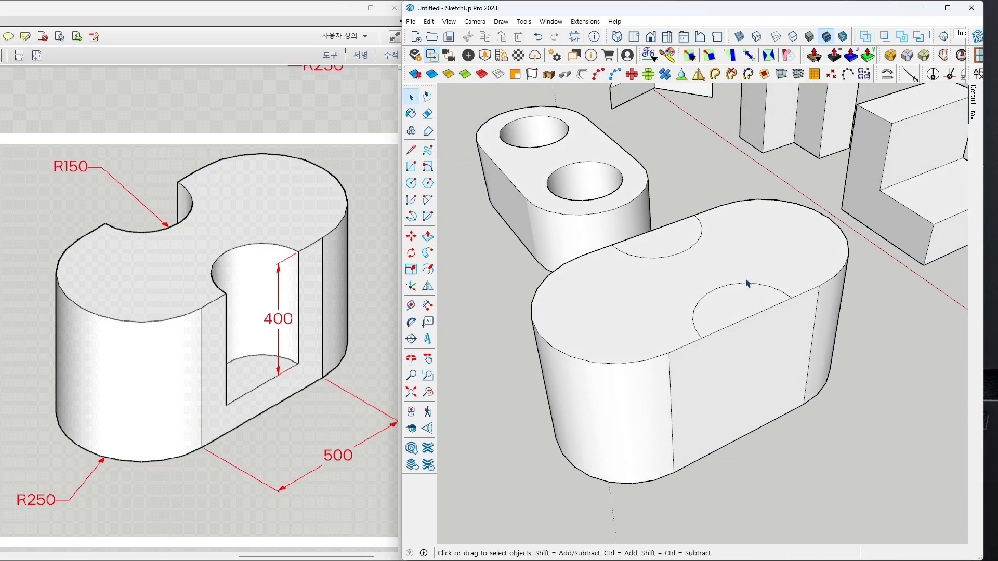
{"action": "key", "text": "p"}
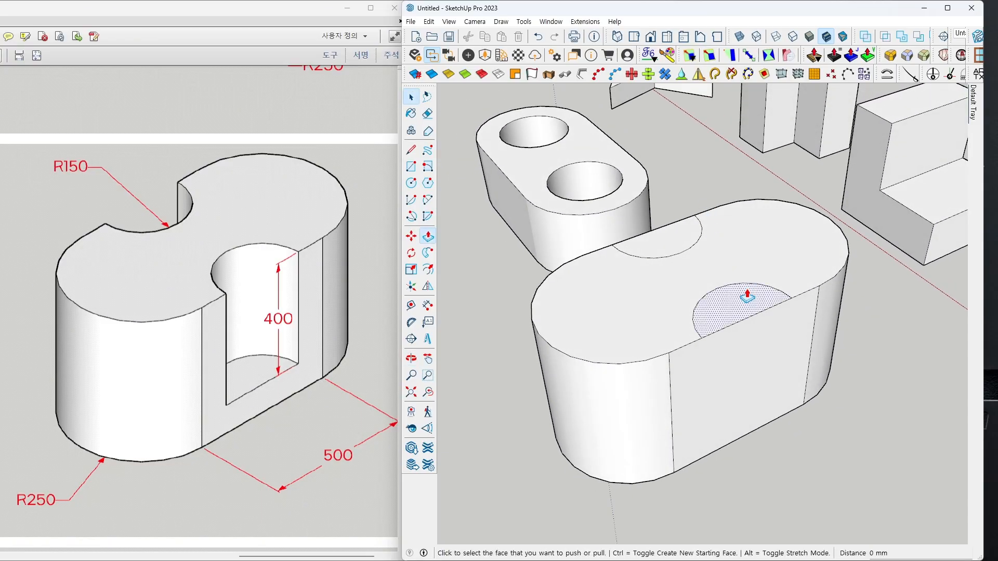
{"action": "left_click", "coordinate": [745, 292]}
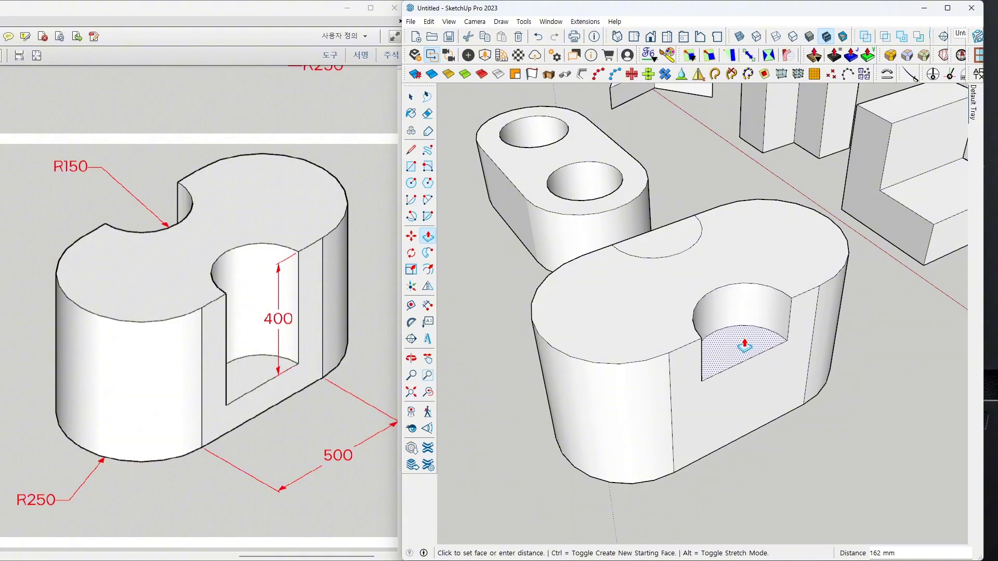
{"action": "key", "text": "Return"}
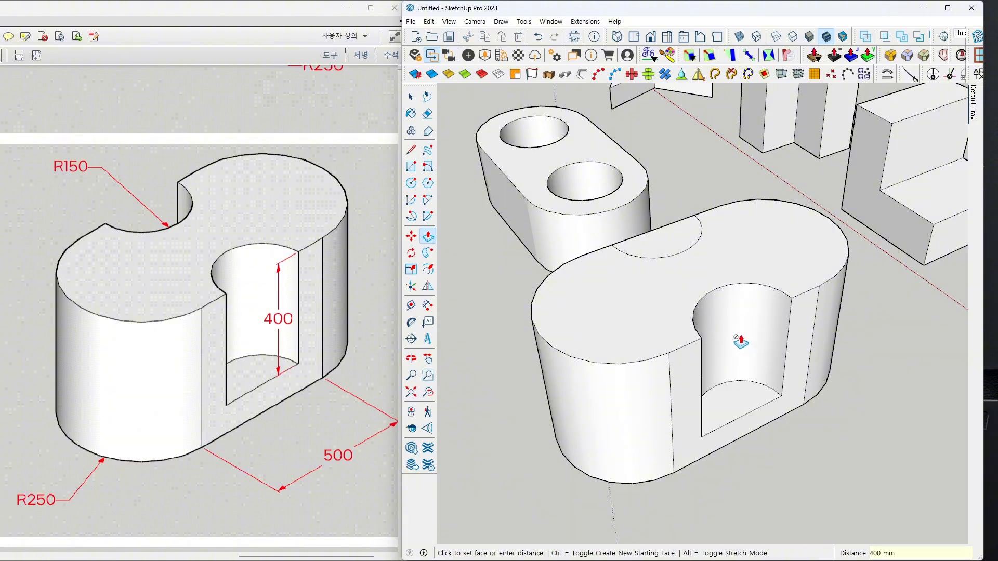
{"action": "middle_click_drag", "start_coordinate": [635, 326], "coordinate": [973, 311]}
{"action": "left_click", "coordinate": [758, 244]}
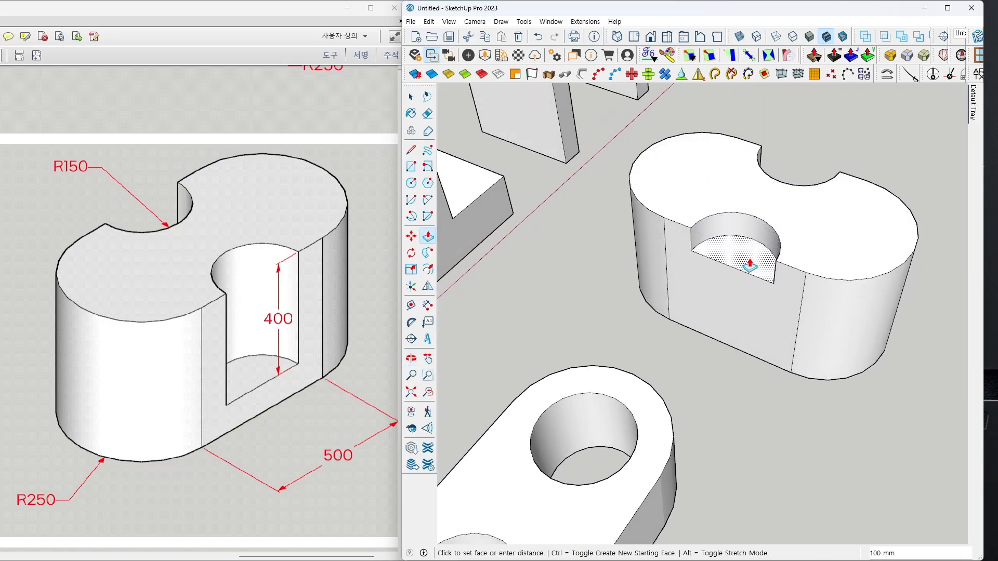
{"action": "key", "text": "Return"}
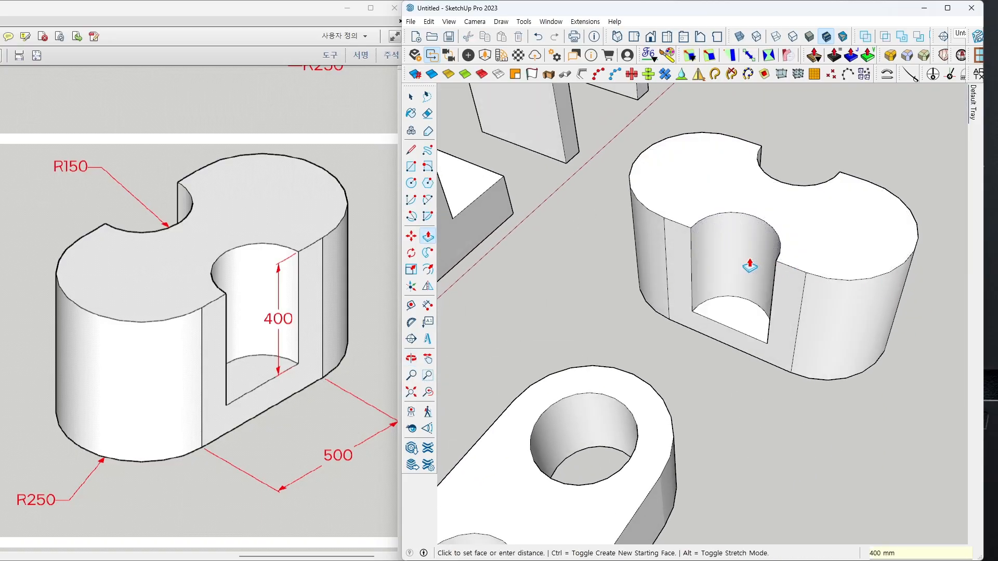
- Try to remove the vertical seam lines between the flat side and the rounded ends, and undo both removals
{"action": "key", "text": "space"}
{"action": "mouse_move", "coordinate": [769, 396]}
{"action": "middle_mouse_down"}
{"action": "mouse_move", "coordinate": [729, 306]}
{"action": "mouse_move", "coordinate": [757, 350]}
{"action": "mouse_move", "coordinate": [602, 336]}
{"action": "mouse_move", "coordinate": [539, 349]}
{"action": "mouse_move", "coordinate": [692, 361]}
{"action": "middle_mouse_up"}
{"action": "mouse_move", "coordinate": [691, 361]}
{"action": "middle_mouse_down"}
{"action": "mouse_move", "coordinate": [698, 350]}
{"action": "mouse_move", "coordinate": [666, 334]}
{"action": "mouse_move", "coordinate": [698, 357]}
{"action": "middle_mouse_up"}
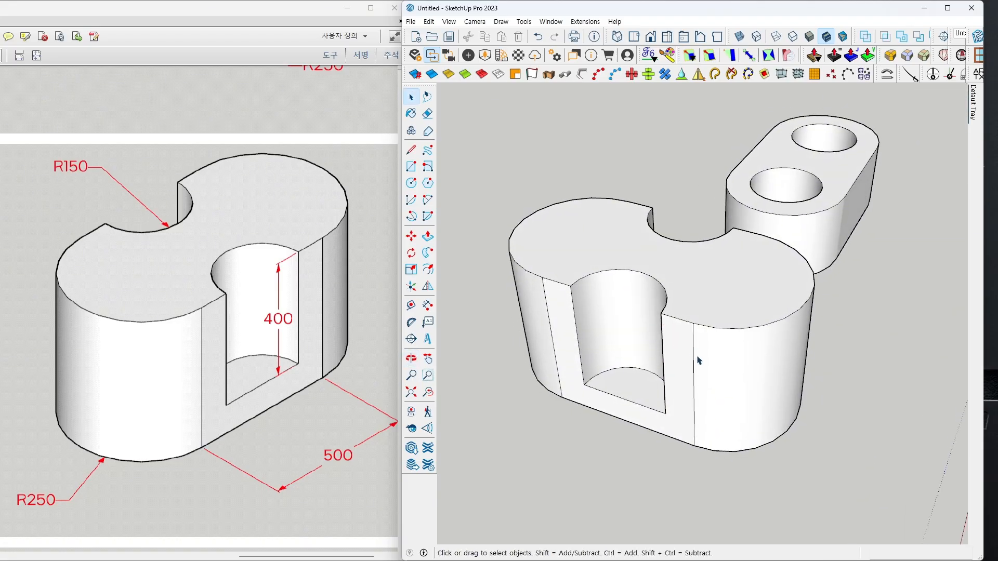
{"action": "key", "text": "e"}
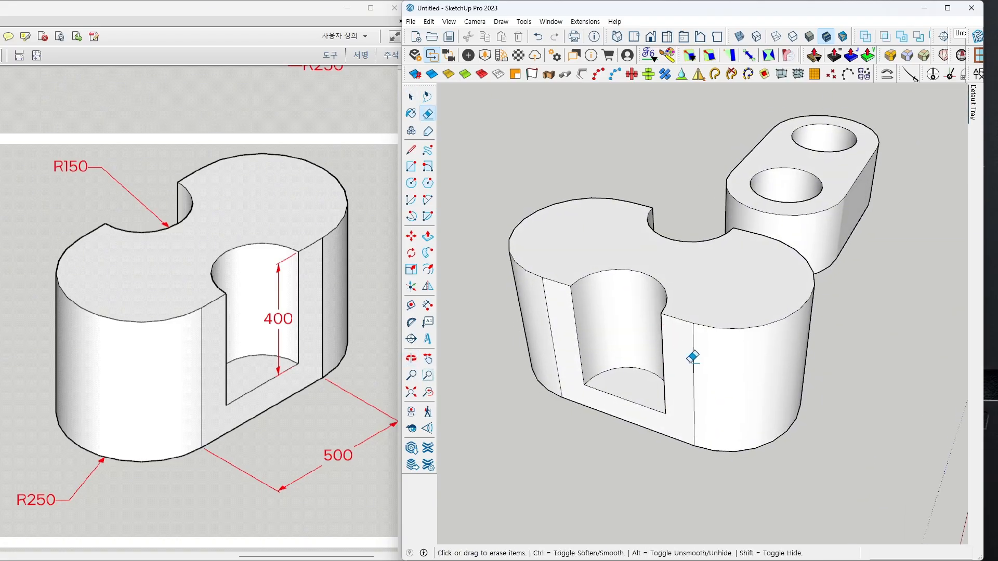
{"action": "left_click", "coordinate": [695, 352]}
{"action": "mouse_move", "coordinate": [560, 323]}
{"action": "left_mouse_down"}
{"action": "mouse_move", "coordinate": [548, 312]}
{"action": "mouse_move", "coordinate": [570, 326]}
{"action": "left_mouse_up"}
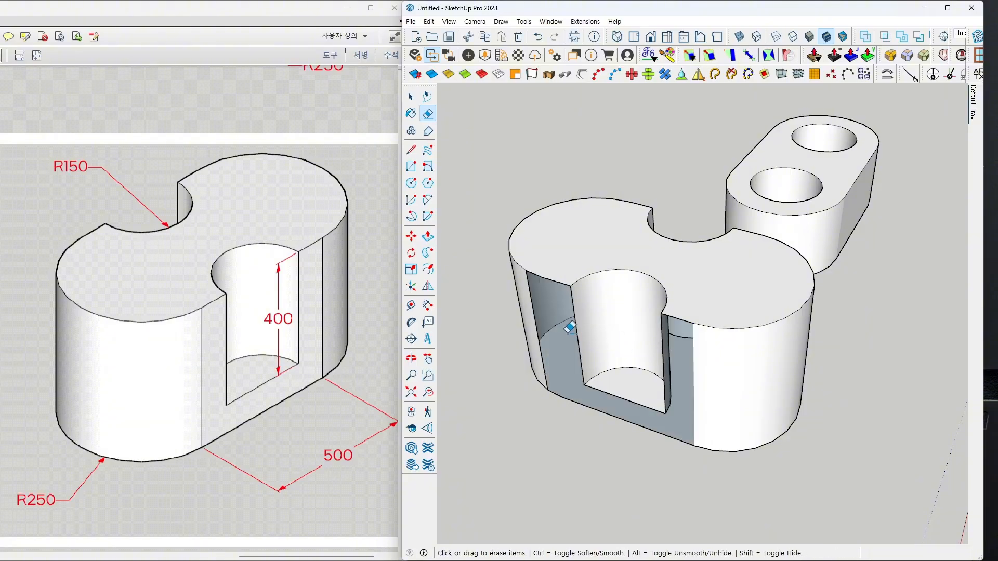
{"action": "key", "text": "ctrl+z"}
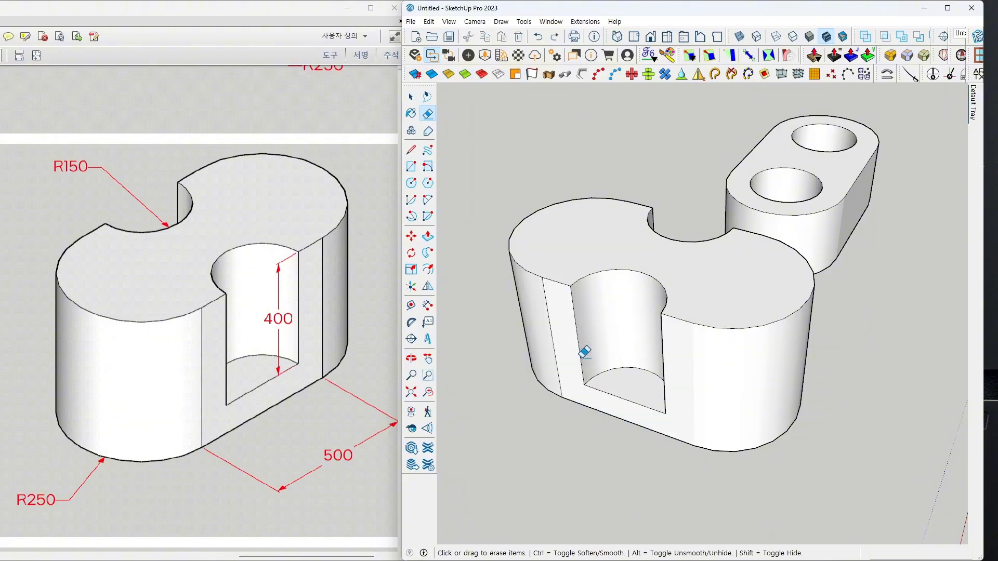
{"action": "key", "text": "ctrl+z"}
{"action": "key", "text": "space"}
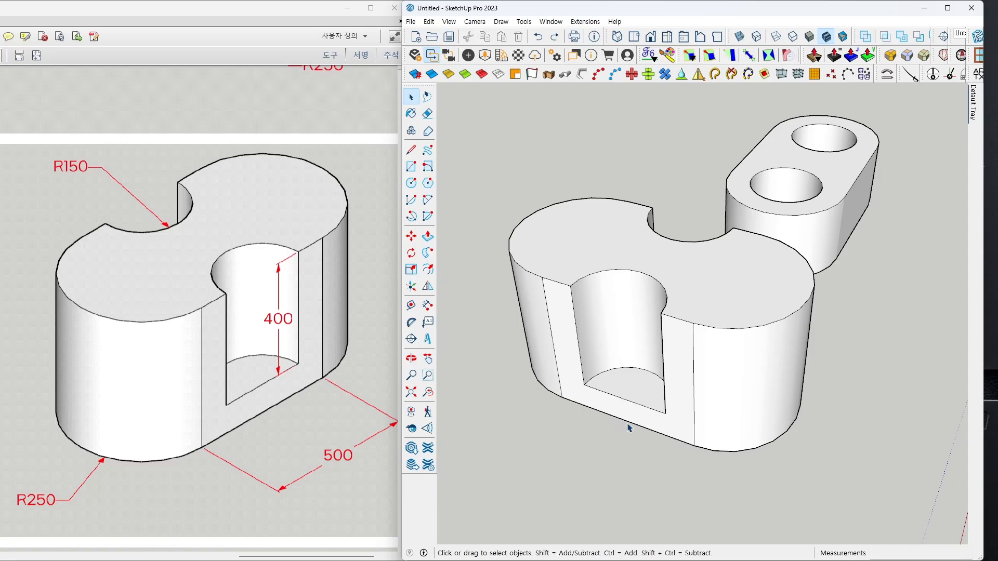
- Maximize the modeling window and select the whole cutout block with all its connected faces and edges
{"action": "mouse_move", "coordinate": [679, 404]}
{"action": "middle_mouse_down"}
{"action": "mouse_move", "coordinate": [728, 407]}
{"action": "mouse_move", "coordinate": [575, 412]}
{"action": "mouse_move", "coordinate": [457, 401]}
{"action": "mouse_move", "coordinate": [697, 353]}
{"action": "mouse_move", "coordinate": [728, 367]}
{"action": "mouse_move", "coordinate": [725, 396]}
{"action": "middle_mouse_up"}
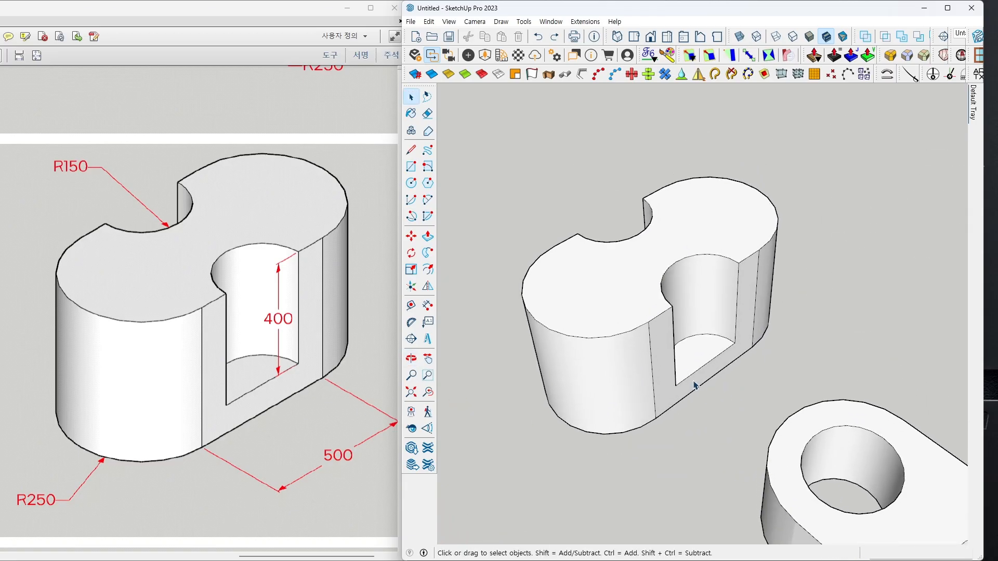
{"action": "scroll", "coordinate": [624, 359], "scroll_direction": "up", "scroll_amount": 2}
{"action": "middle_click_drag", "start_coordinate": [623, 345], "coordinate": [639, 313]}
{"action": "triple_click", "coordinate": [632, 289]}
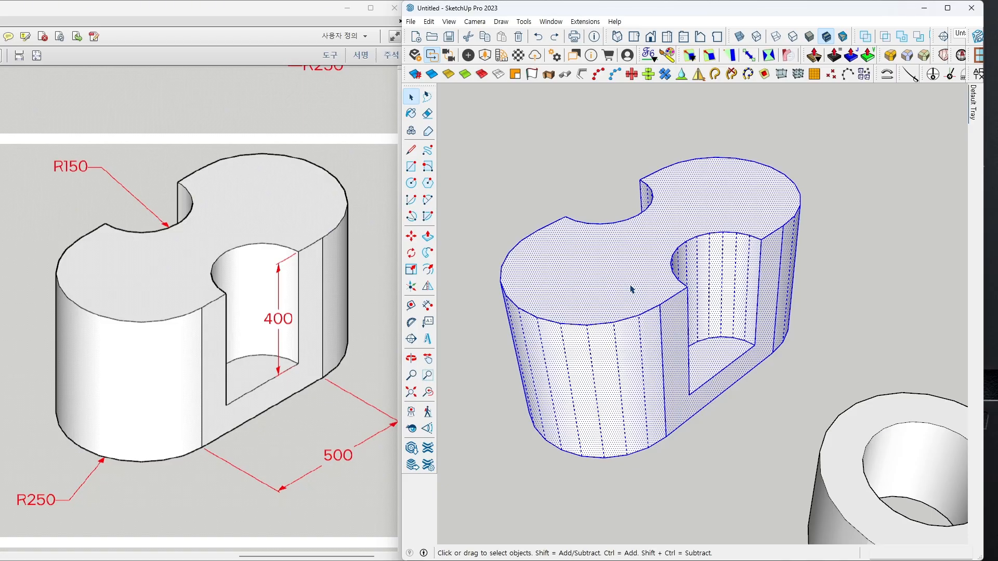
{"action": "left_click", "coordinate": [947, 8]}
{"action": "left_click", "coordinate": [629, 227]}
{"action": "middle_click_drag", "start_coordinate": [630, 227], "coordinate": [562, 272]}
{"action": "left_click", "coordinate": [595, 253]}
{"action": "triple_click", "coordinate": [595, 253]}
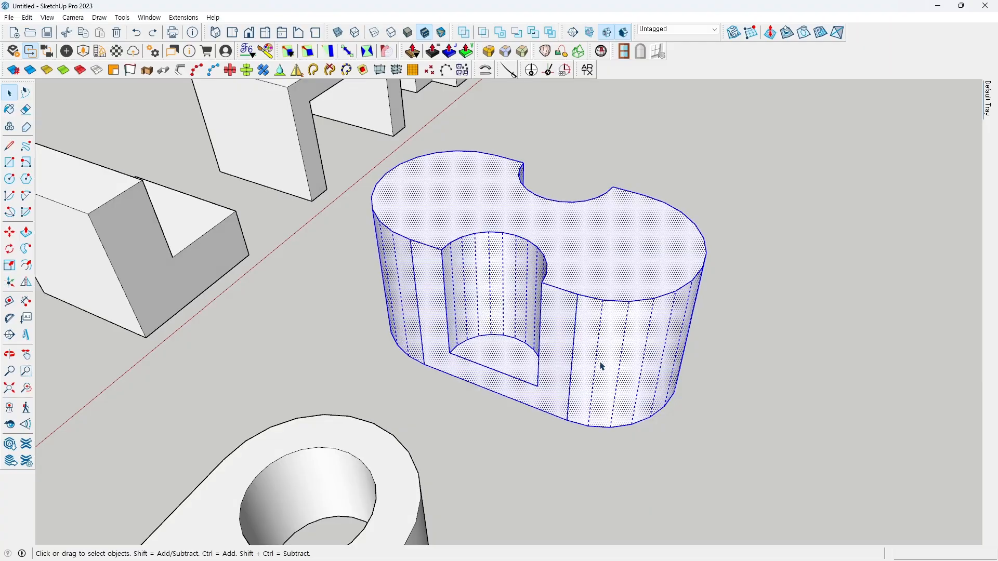
- Display the Default Tray and collapse its Entity Info and Components sections to bring Soften Edges into reach
{"action": "mouse_move", "coordinate": [990, 102]}
{"action": "left_click", "coordinate": [969, 87]}
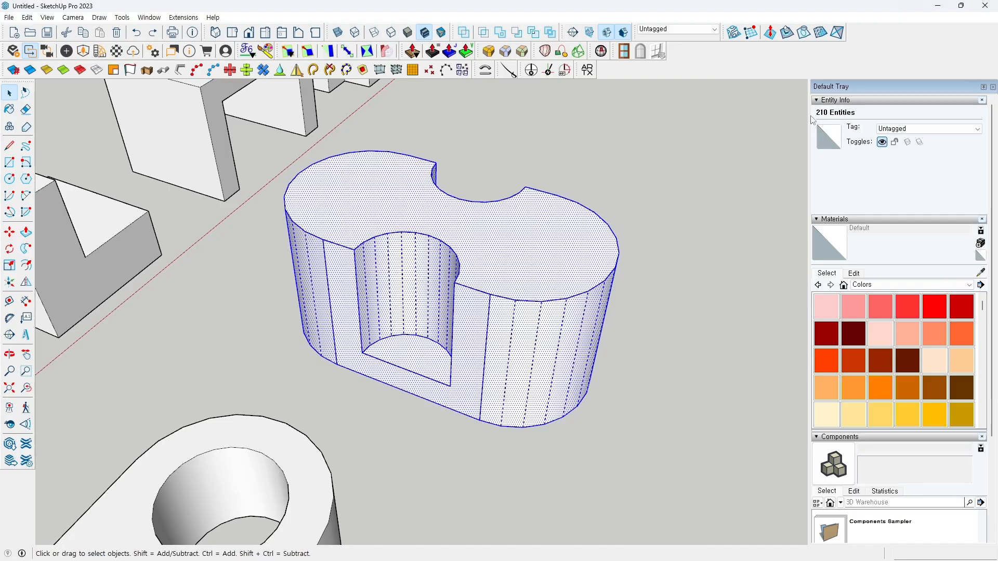
{"action": "left_click", "coordinate": [817, 101]}
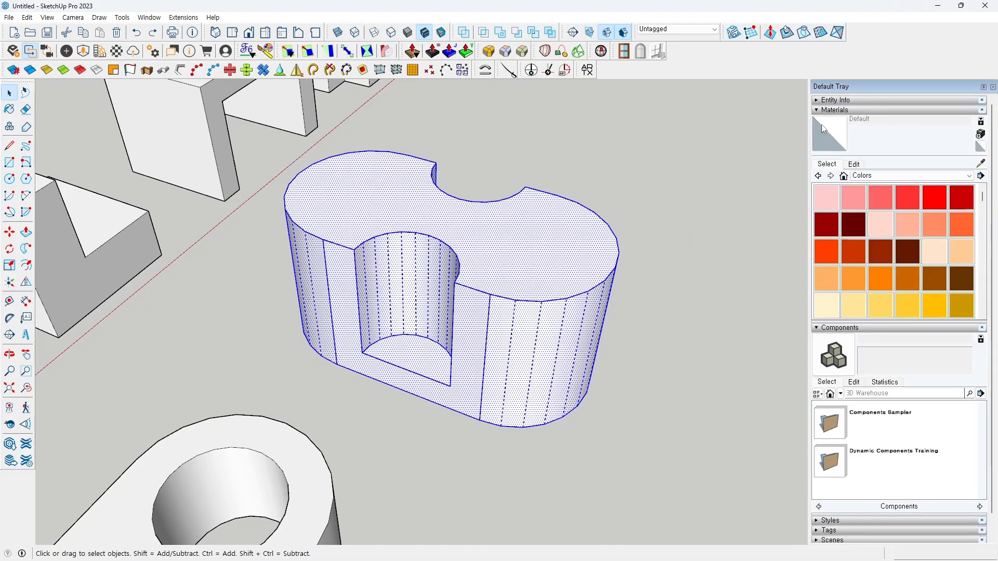
{"action": "left_click", "coordinate": [842, 328]}
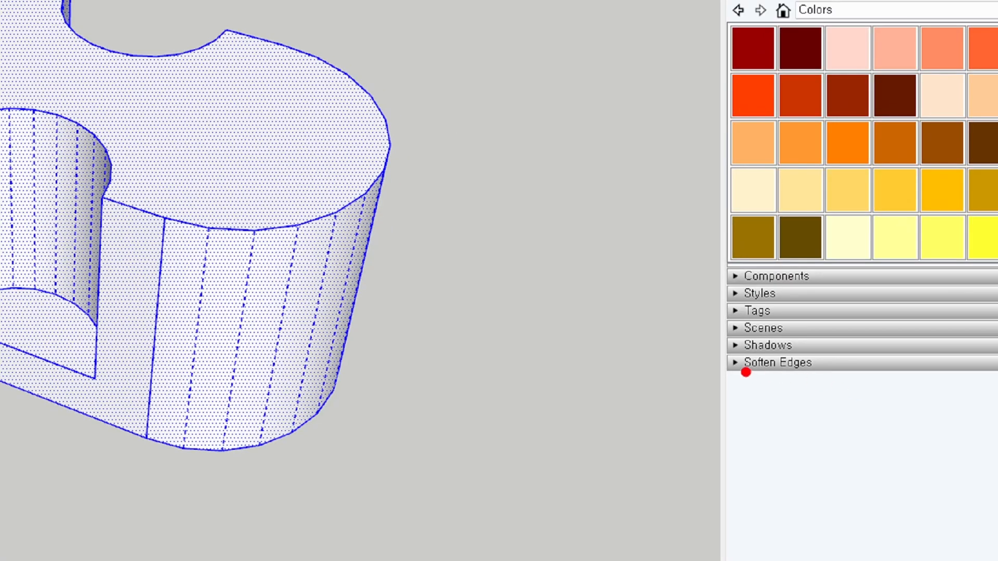
{"action": "left_click_drag", "start_coordinate": [795, 360], "coordinate": [828, 372], "text": "ctrl"}
{"action": "left_click_drag", "start_coordinate": [762, 358], "coordinate": [864, 405], "text": "ctrl"}
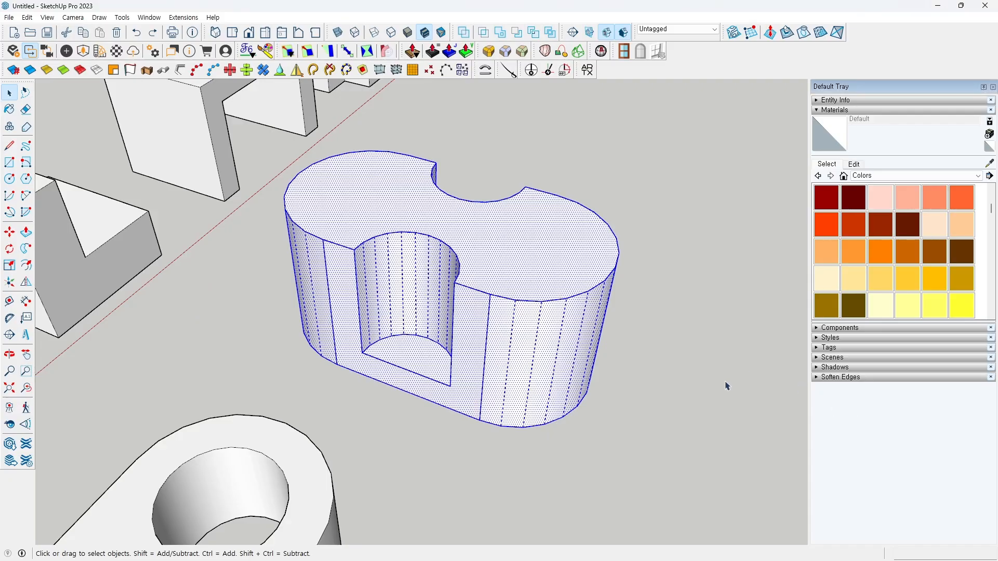
- Soften the selected cutout block's seam edges with the Soften coplanar option on and clear the selection
{"action": "left_click", "coordinate": [504, 381]}
{"action": "triple_click", "coordinate": [280, 179]}
{"action": "left_click", "coordinate": [820, 378]}
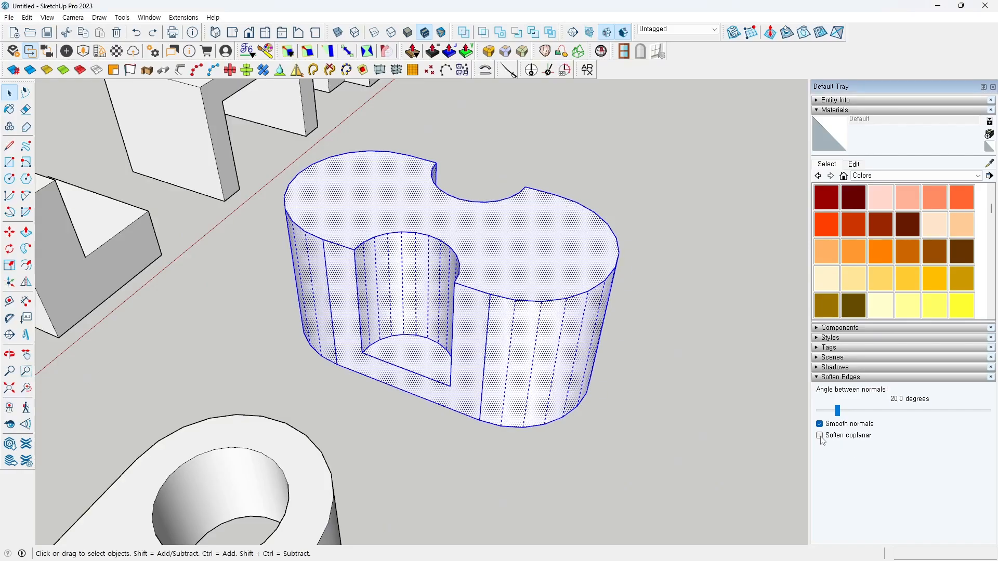
{"action": "left_click", "coordinate": [749, 407]}
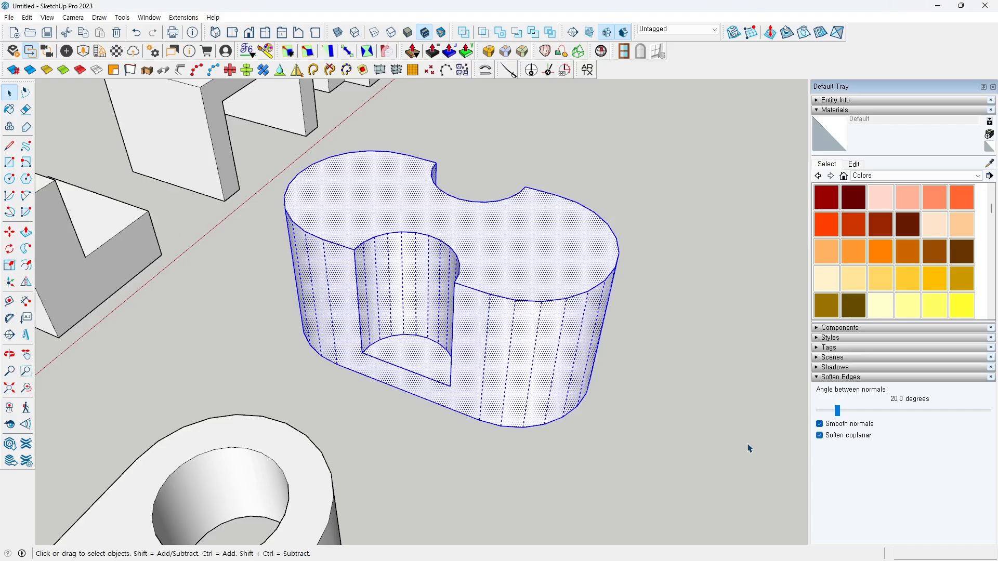
{"action": "left_click", "coordinate": [710, 452]}
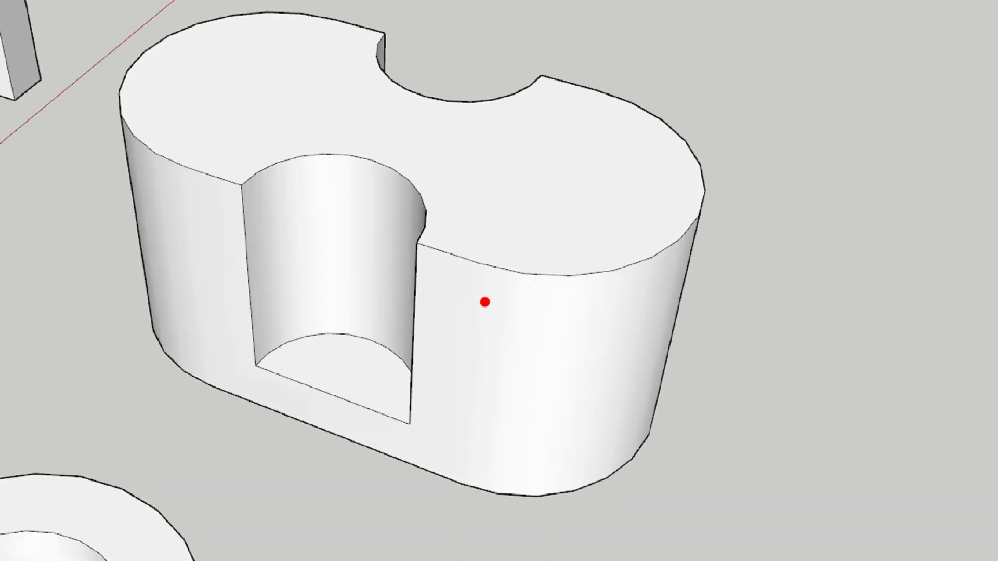
{"action": "left_click_drag", "start_coordinate": [492, 303], "coordinate": [475, 436]}
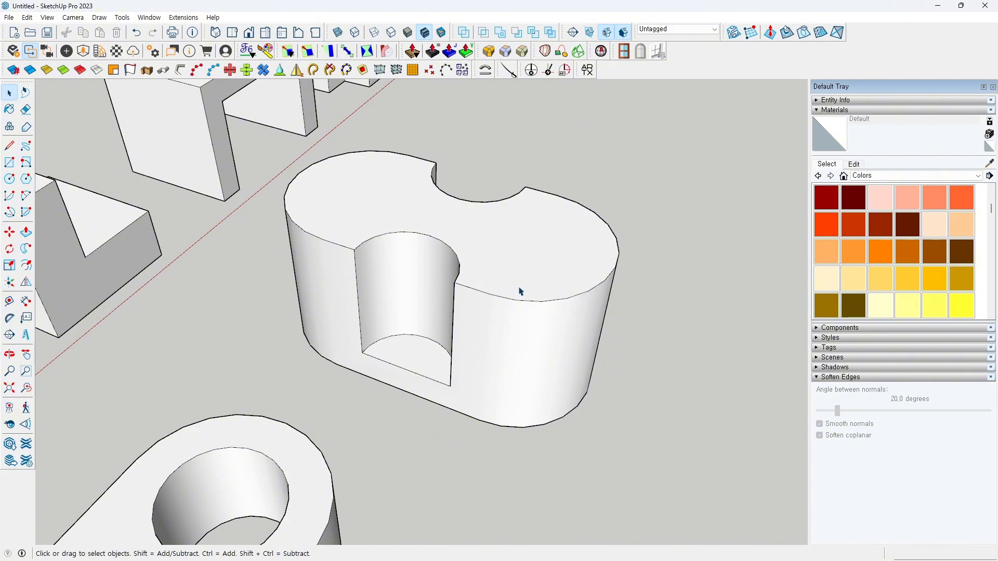
{"action": "middle_click_drag", "start_coordinate": [519, 290], "coordinate": [314, 314]}
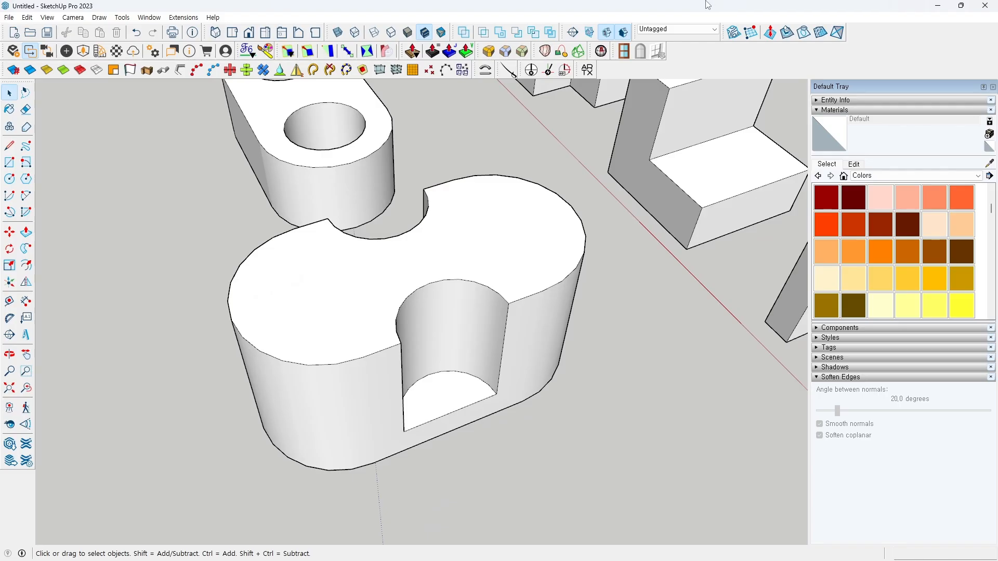
- Restore the modeling window beside the reference drawing and set the Default Tray to auto-hide
{"action": "double_click", "coordinate": [722, 5]}
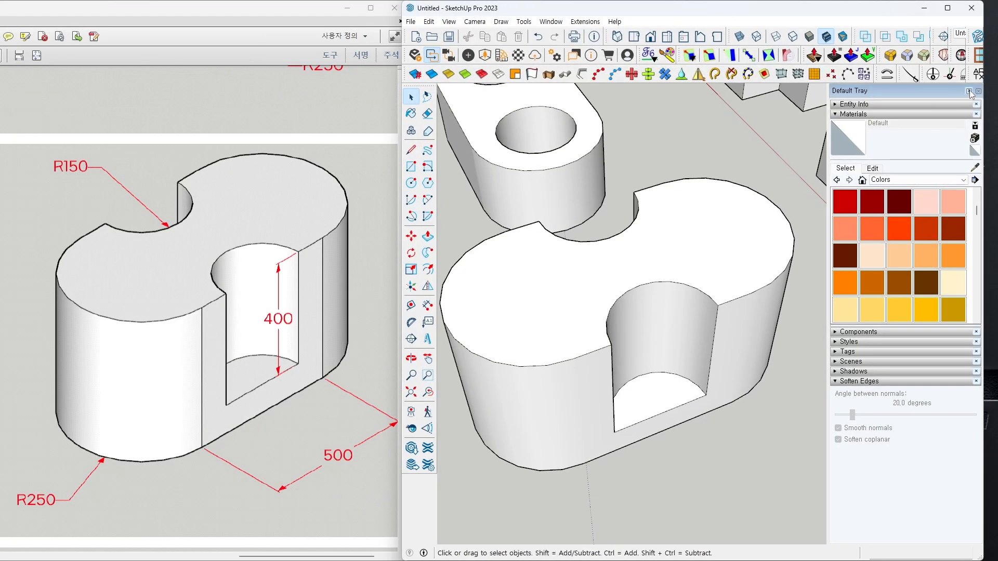
{"action": "left_click", "coordinate": [969, 91]}
{"action": "left_click", "coordinate": [315, 295]}
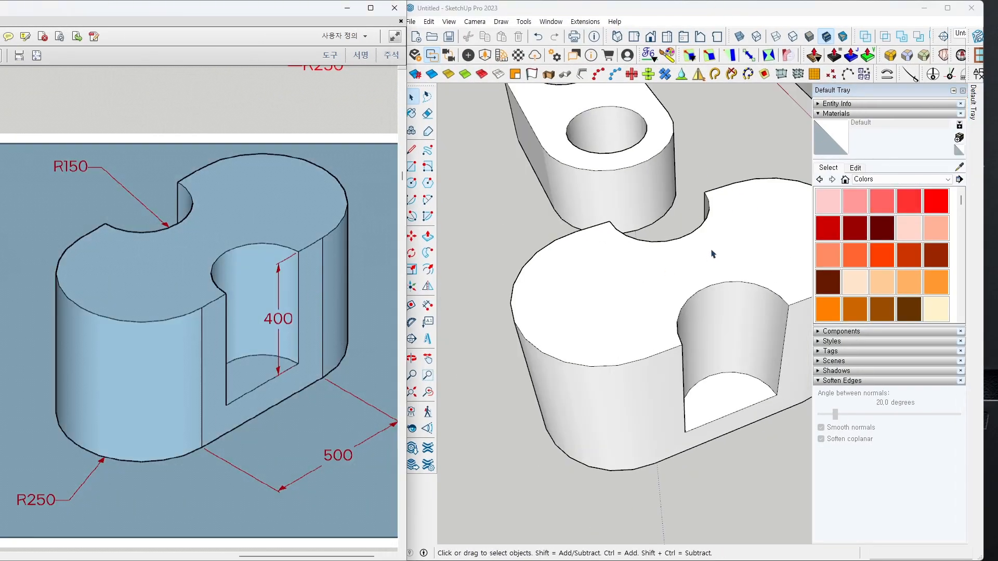
{"action": "left_click", "coordinate": [734, 174]}
{"action": "left_click", "coordinate": [274, 282]}
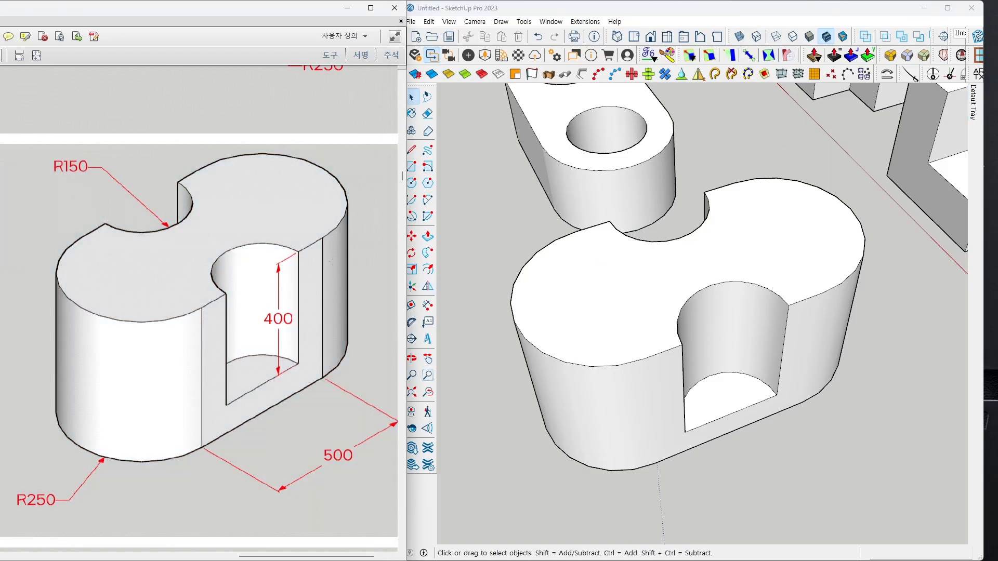
- Bring the four-legged table drawing on page 8 of the reference document into close view
{"action": "scroll", "coordinate": [324, 269], "scroll_direction": "down", "scroll_amount": 4, "text": "ctrl"}
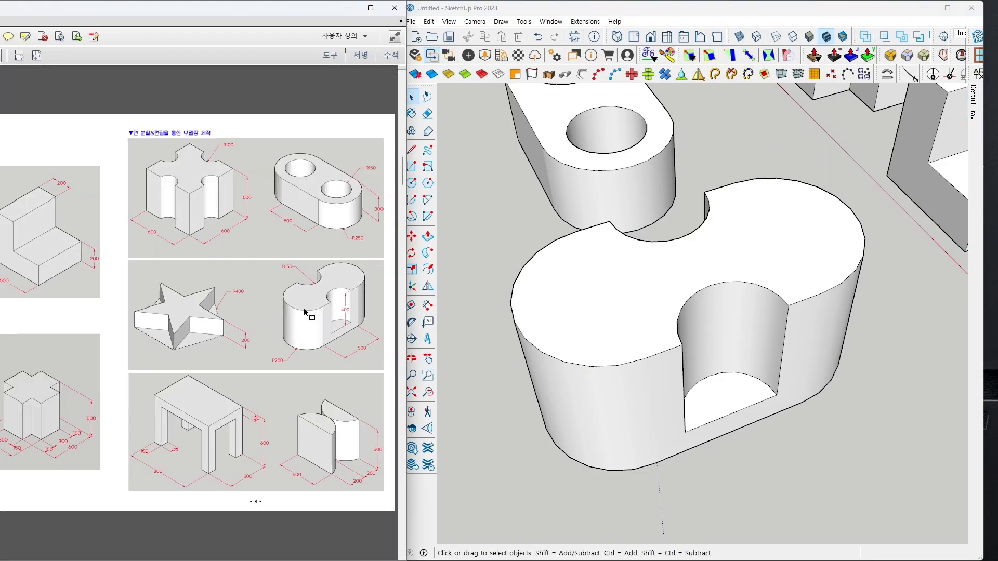
{"action": "scroll", "coordinate": [195, 494], "scroll_direction": "up", "scroll_amount": 3, "text": "ctrl"}
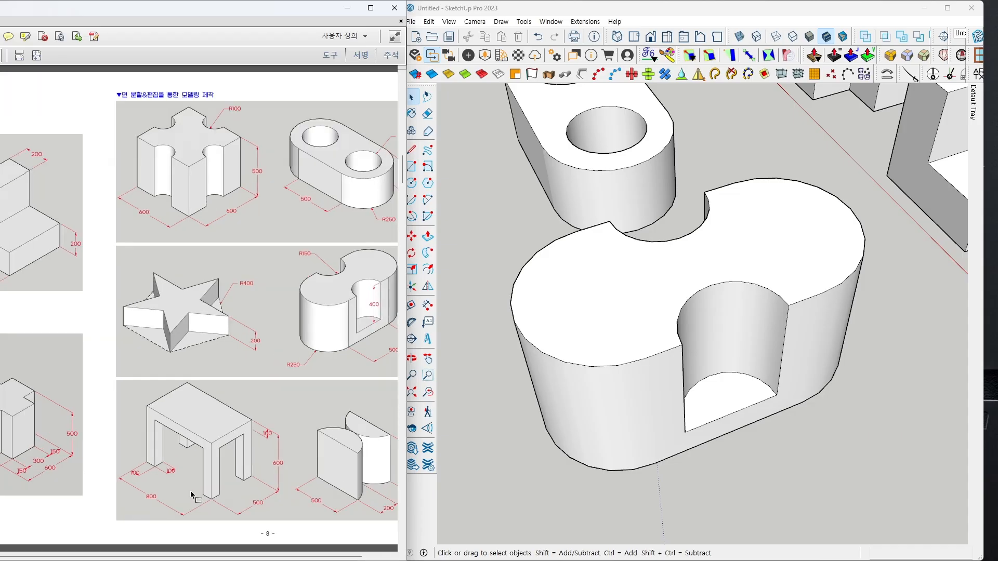
{"action": "scroll", "coordinate": [190, 500], "scroll_direction": "up", "scroll_amount": 1, "text": "ctrl"}
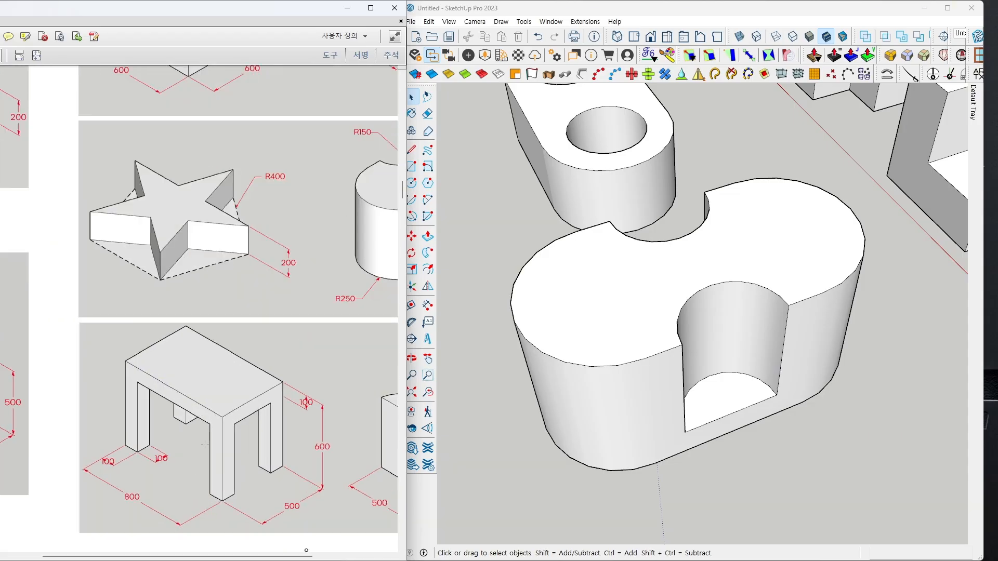
{"action": "scroll", "coordinate": [238, 419], "scroll_direction": "down", "scroll_amount": 1}
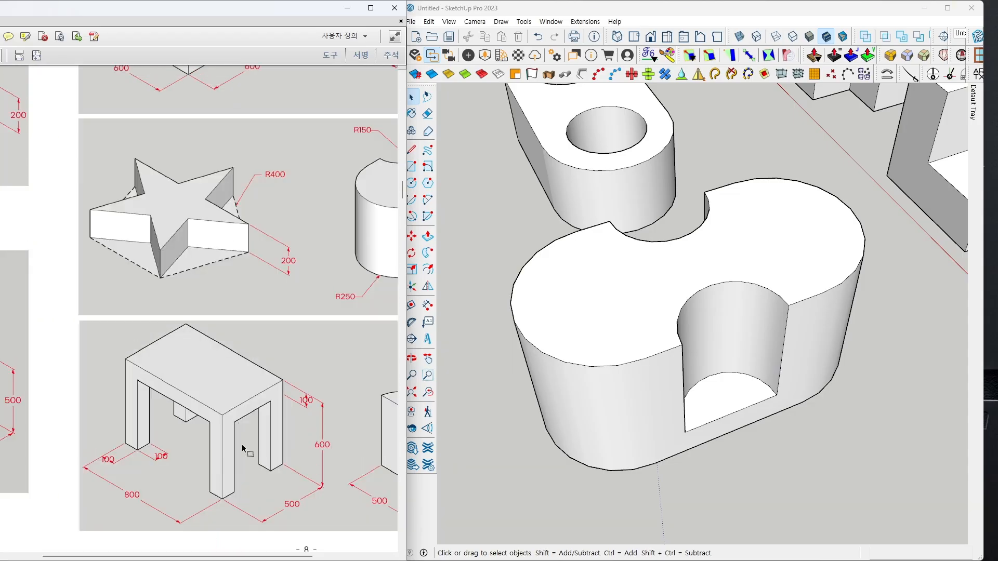
{"action": "scroll", "coordinate": [241, 516], "scroll_direction": "up", "scroll_amount": 1, "text": "ctrl"}
{"action": "scroll", "coordinate": [270, 432], "scroll_direction": "down", "scroll_amount": 1}
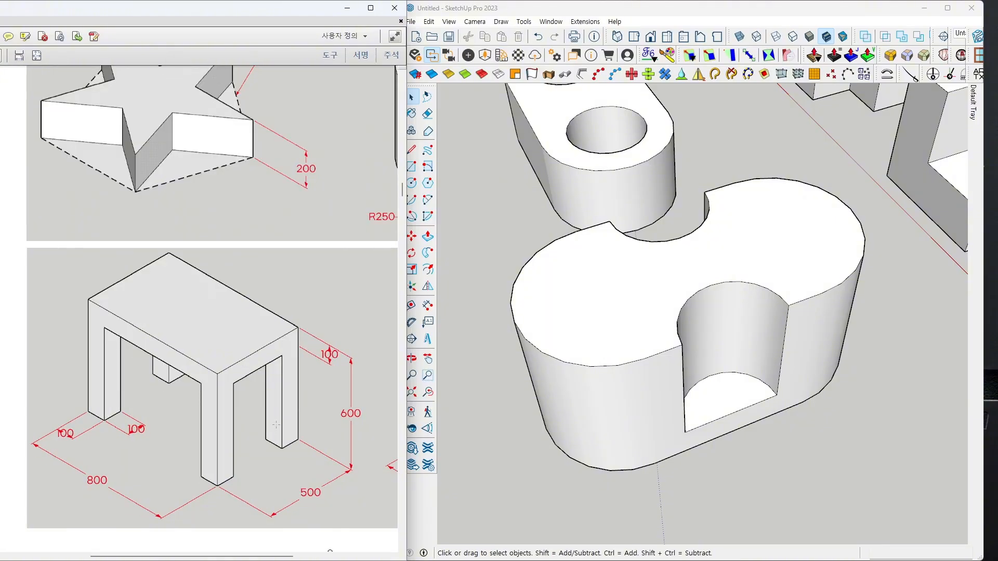
- Reposition the reference window and extend its edge to meet the modeling window
{"action": "left_click", "coordinate": [537, 445]}
{"action": "scroll", "coordinate": [470, 363], "scroll_direction": "up", "scroll_amount": 1}
{"action": "left_click_drag", "start_coordinate": [321, 11], "coordinate": [306, 11]}
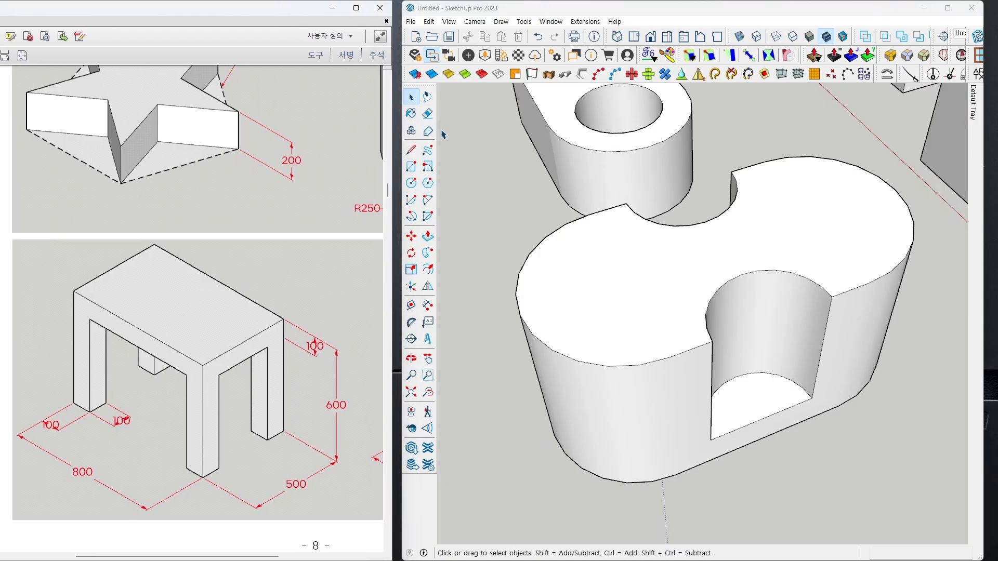
{"action": "left_click_drag", "start_coordinate": [394, 124], "coordinate": [404, 125]}
{"action": "left_click", "coordinate": [512, 255]}
- Examine the finished solids and their placement along the red axis relative to the model origin
{"action": "scroll", "coordinate": [512, 254], "scroll_direction": "down", "scroll_amount": 3}
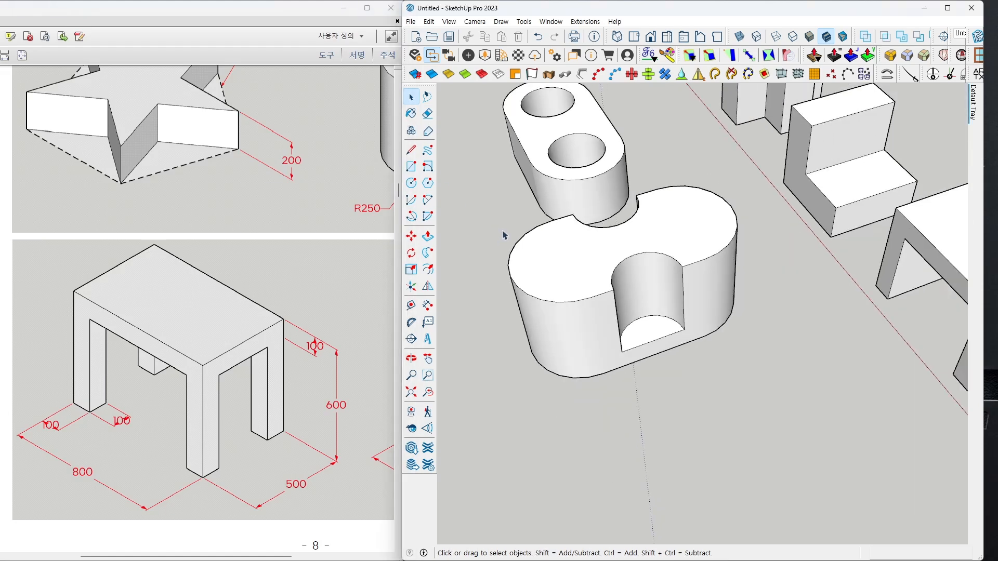
{"action": "mouse_move", "coordinate": [504, 233]}
{"action": "middle_mouse_down"}
{"action": "mouse_move", "coordinate": [531, 289]}
{"action": "mouse_move", "coordinate": [708, 306]}
{"action": "mouse_move", "coordinate": [635, 334]}
{"action": "middle_mouse_up"}
{"action": "scroll", "coordinate": [568, 302], "scroll_direction": "up", "scroll_amount": 3}
{"action": "scroll", "coordinate": [644, 334], "scroll_direction": "up", "scroll_amount": 3}
{"action": "scroll", "coordinate": [666, 365], "scroll_direction": "down", "scroll_amount": 3}
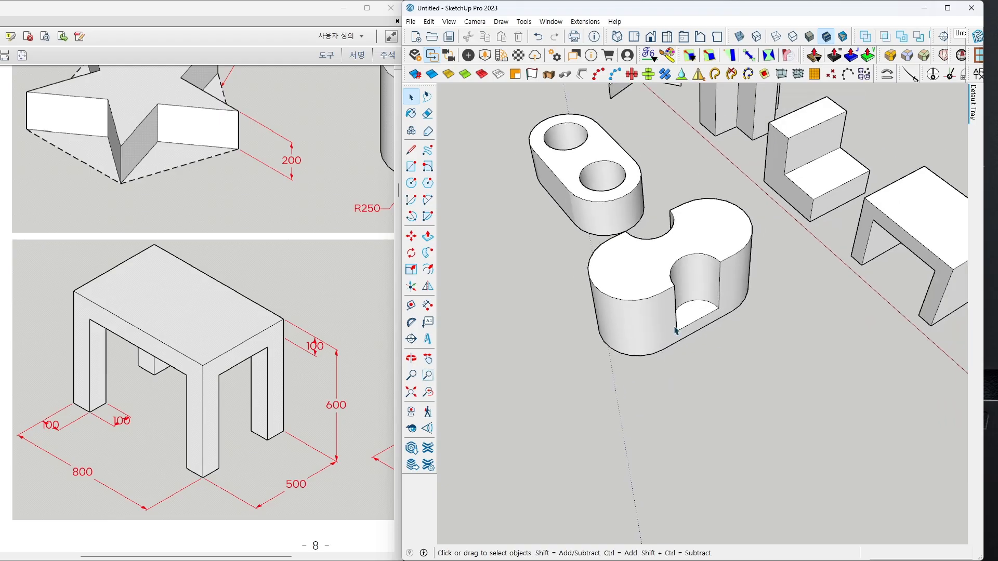
{"action": "mouse_move", "coordinate": [666, 365]}
{"action": "middle_mouse_down"}
{"action": "mouse_move", "coordinate": [778, 345]}
{"action": "mouse_move", "coordinate": [710, 345]}
{"action": "middle_mouse_up"}
{"action": "scroll", "coordinate": [774, 343], "scroll_direction": "up", "scroll_amount": 2}
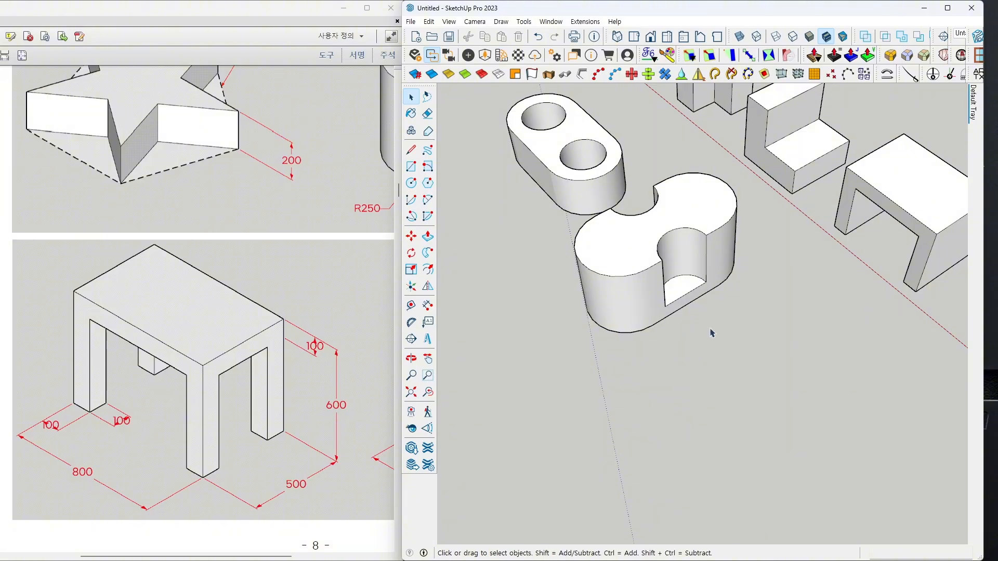
{"action": "scroll", "coordinate": [659, 338], "scroll_direction": "down", "scroll_amount": 5}
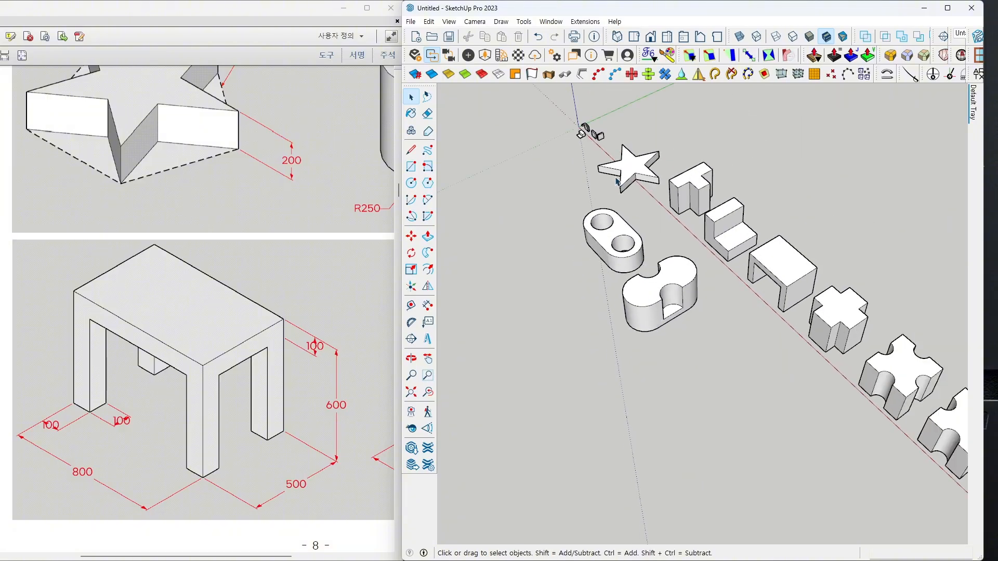
{"action": "scroll", "coordinate": [591, 146], "scroll_direction": "up", "scroll_amount": 4}
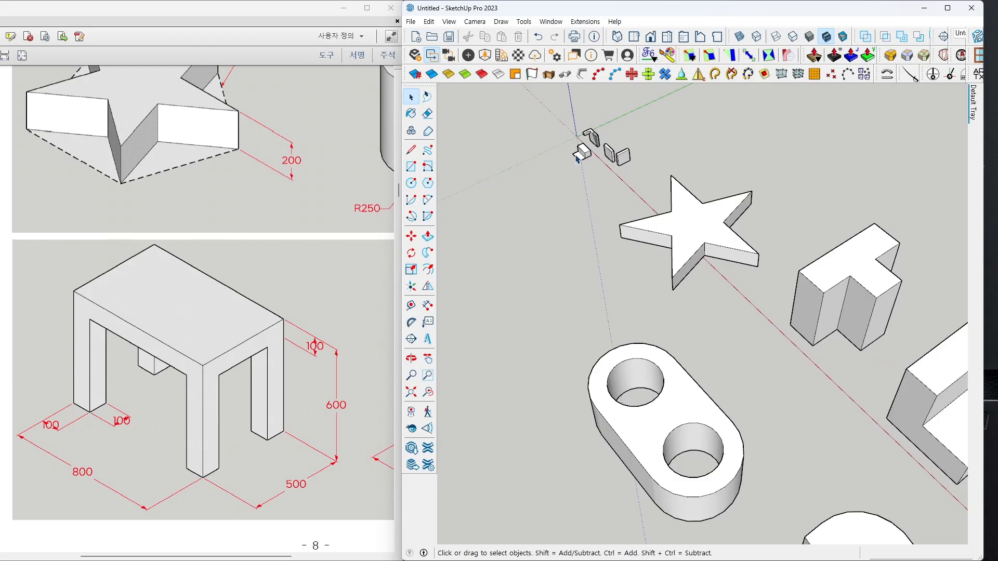
{"action": "scroll", "coordinate": [606, 252], "scroll_direction": "down", "scroll_amount": 6}
{"action": "mouse_move", "coordinate": [616, 331]}
{"action": "middle_mouse_down"}
{"action": "mouse_move", "coordinate": [703, 247]}
{"action": "mouse_move", "coordinate": [648, 285]}
{"action": "mouse_move", "coordinate": [602, 390]}
{"action": "mouse_move", "coordinate": [517, 463]}
{"action": "mouse_move", "coordinate": [563, 417]}
{"action": "middle_mouse_up"}
{"action": "middle_click_drag", "start_coordinate": [615, 370], "coordinate": [553, 392]}
{"action": "mouse_move", "coordinate": [558, 274]}
{"action": "left_mouse_down"}
{"action": "mouse_move", "coordinate": [710, 329]}
{"action": "mouse_move", "coordinate": [649, 175]}
{"action": "mouse_move", "coordinate": [546, 193]}
{"action": "left_mouse_up"}
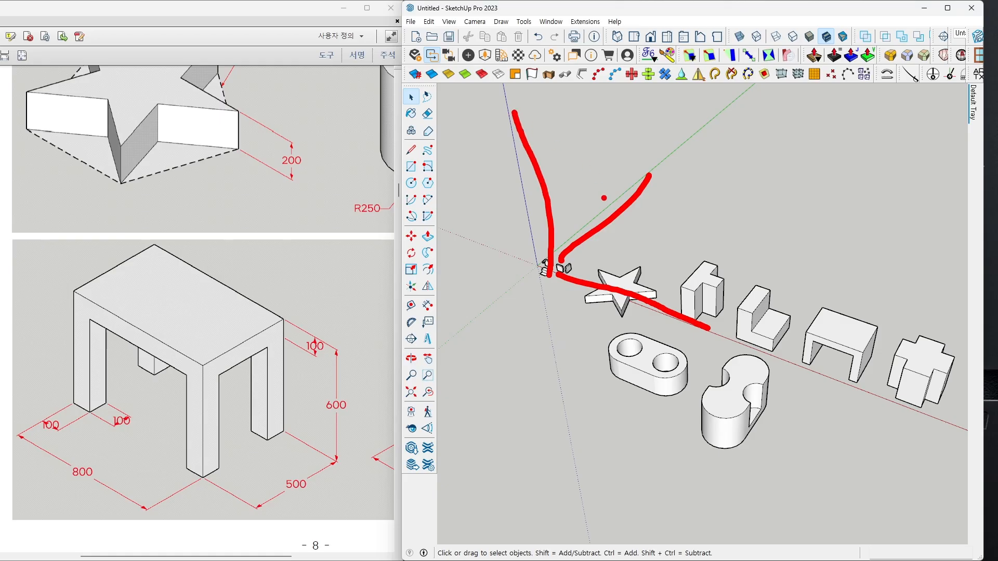
{"action": "mouse_move", "coordinate": [620, 401]}
{"action": "middle_mouse_down"}
{"action": "mouse_move", "coordinate": [642, 261]}
{"action": "mouse_move", "coordinate": [629, 348]}
{"action": "mouse_move", "coordinate": [647, 296]}
{"action": "mouse_move", "coordinate": [626, 290]}
{"action": "mouse_move", "coordinate": [632, 248]}
{"action": "mouse_move", "coordinate": [693, 402]}
{"action": "mouse_move", "coordinate": [700, 484]}
{"action": "mouse_move", "coordinate": [697, 372]}
{"action": "mouse_move", "coordinate": [646, 414]}
{"action": "mouse_move", "coordinate": [619, 393]}
{"action": "middle_mouse_up"}
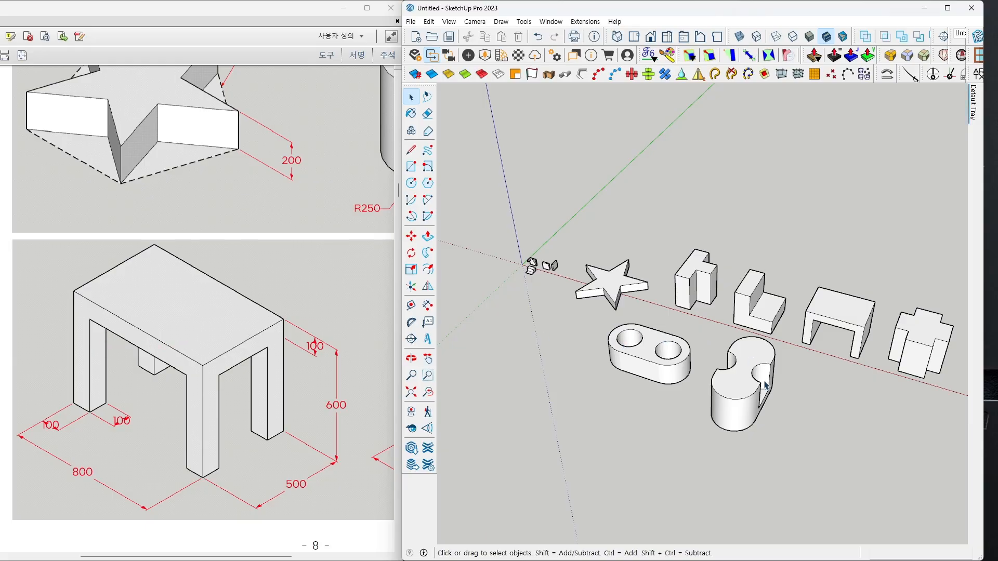
{"action": "scroll", "coordinate": [739, 375], "scroll_direction": "down", "scroll_amount": 1}
{"action": "scroll", "coordinate": [738, 375], "scroll_direction": "down", "scroll_amount": 1}
{"action": "middle_click_drag", "start_coordinate": [738, 375], "coordinate": [668, 398]}
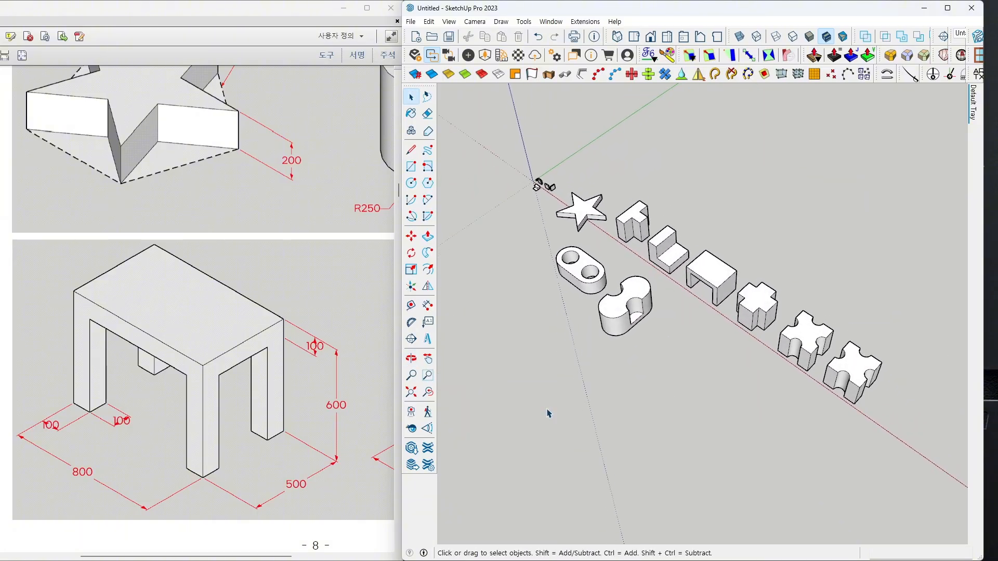
- Examine the table's overall footprint and leg dimensions in the reference drawing
{"action": "scroll", "coordinate": [175, 249], "scroll_direction": "down", "scroll_amount": 2}
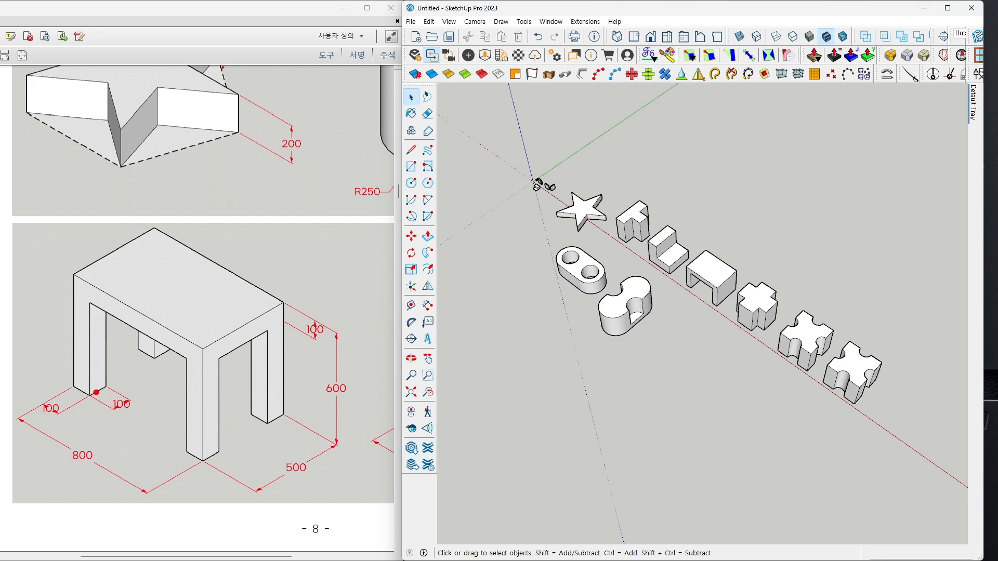
{"action": "mouse_move", "coordinate": [76, 385]}
{"action": "left_mouse_down"}
{"action": "mouse_move", "coordinate": [199, 467]}
{"action": "mouse_move", "coordinate": [278, 420]}
{"action": "left_mouse_up"}
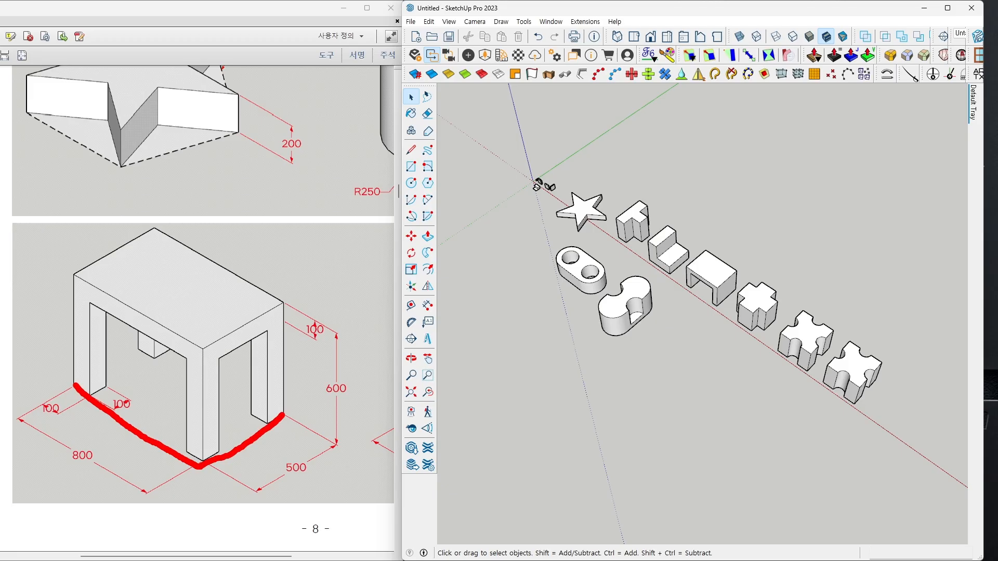
{"action": "mouse_move", "coordinate": [114, 404]}
{"action": "left_mouse_down"}
{"action": "mouse_move", "coordinate": [62, 408]}
{"action": "mouse_move", "coordinate": [127, 401]}
{"action": "mouse_move", "coordinate": [78, 412]}
{"action": "left_mouse_up"}
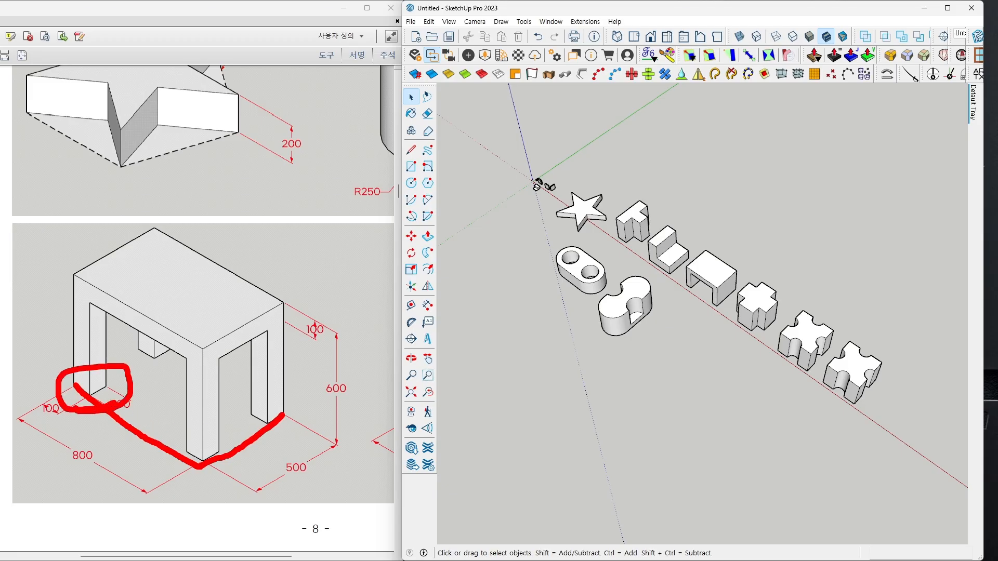
{"action": "key", "text": "Escape"}
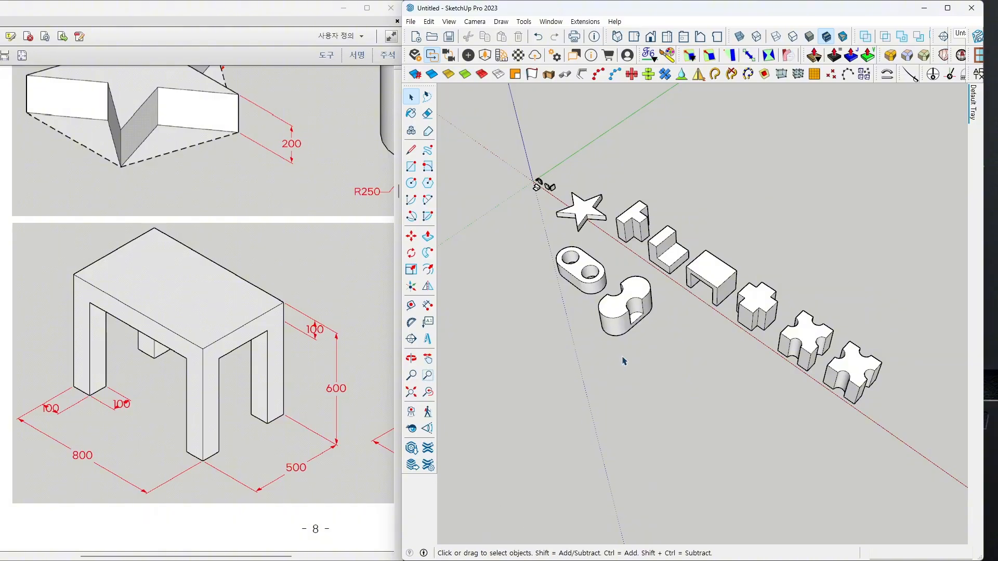
{"action": "scroll", "coordinate": [728, 379], "scroll_direction": "up", "scroll_amount": 4}
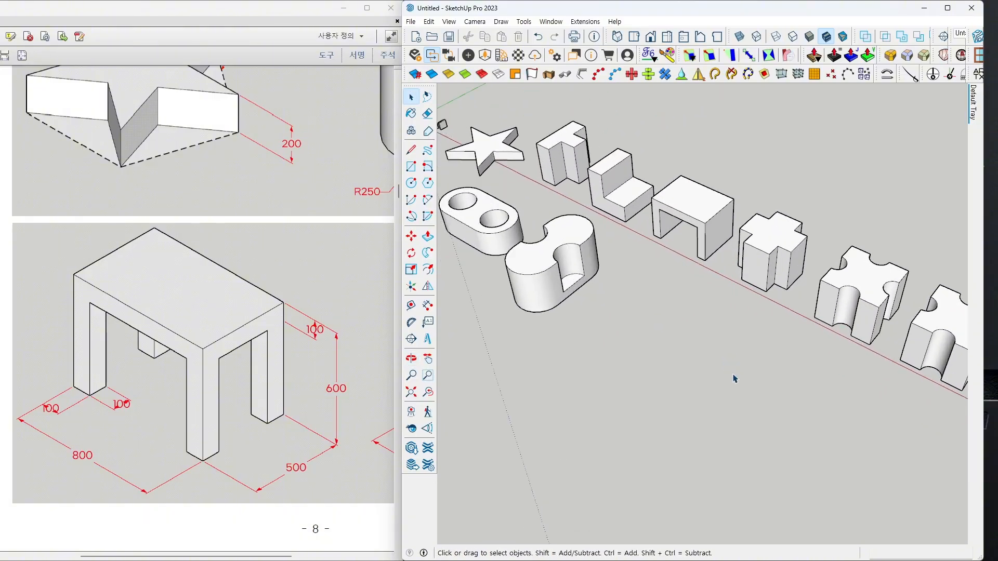
{"action": "mouse_move", "coordinate": [735, 379]}
{"action": "middle_mouse_down"}
{"action": "mouse_move", "coordinate": [728, 390]}
{"action": "mouse_move", "coordinate": [765, 367]}
{"action": "mouse_move", "coordinate": [765, 414]}
{"action": "mouse_move", "coordinate": [762, 394]}
{"action": "mouse_move", "coordinate": [797, 445]}
{"action": "mouse_move", "coordinate": [763, 388]}
{"action": "middle_mouse_up"}
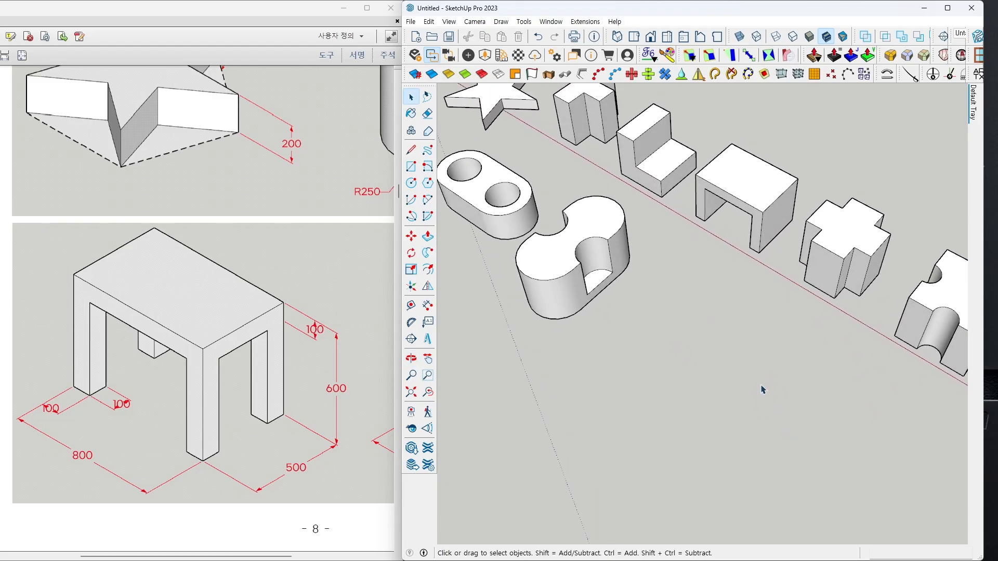
{"action": "key", "text": "r"}
{"action": "middle_click_drag", "start_coordinate": [695, 383], "coordinate": [749, 353]}
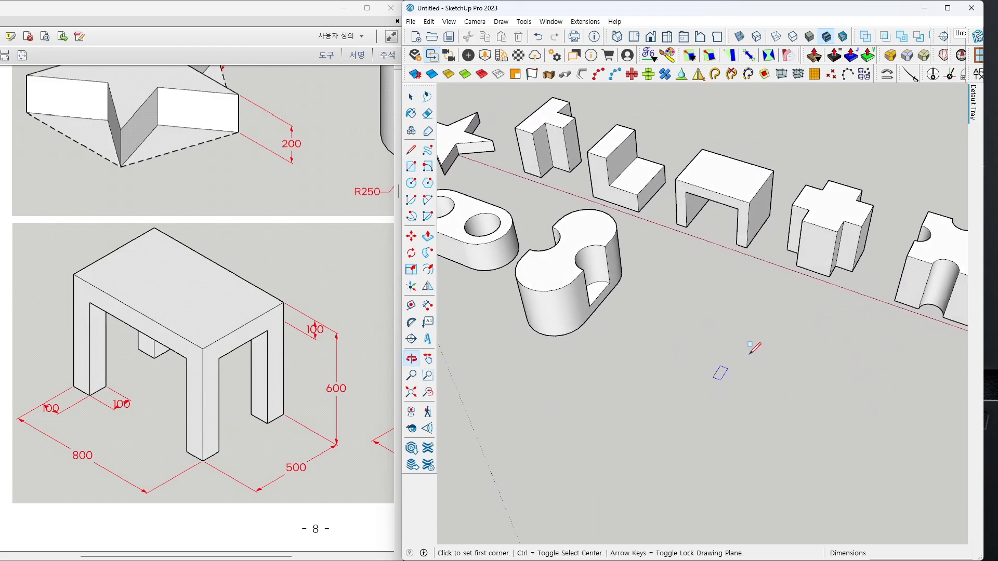
{"action": "left_click", "coordinate": [665, 371]}
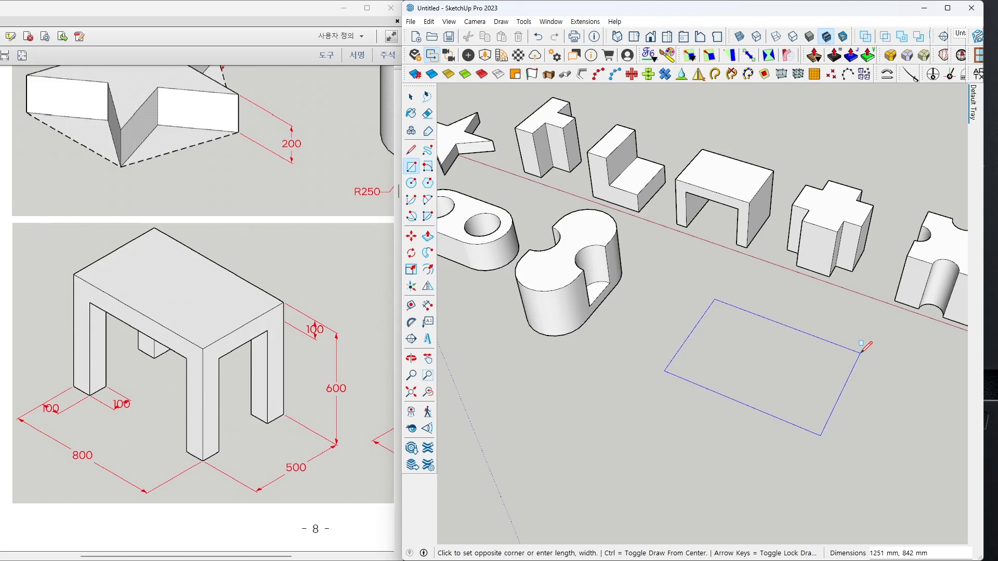
{"action": "type", "text": "800,100"}
{"action": "key", "text": "Return"}
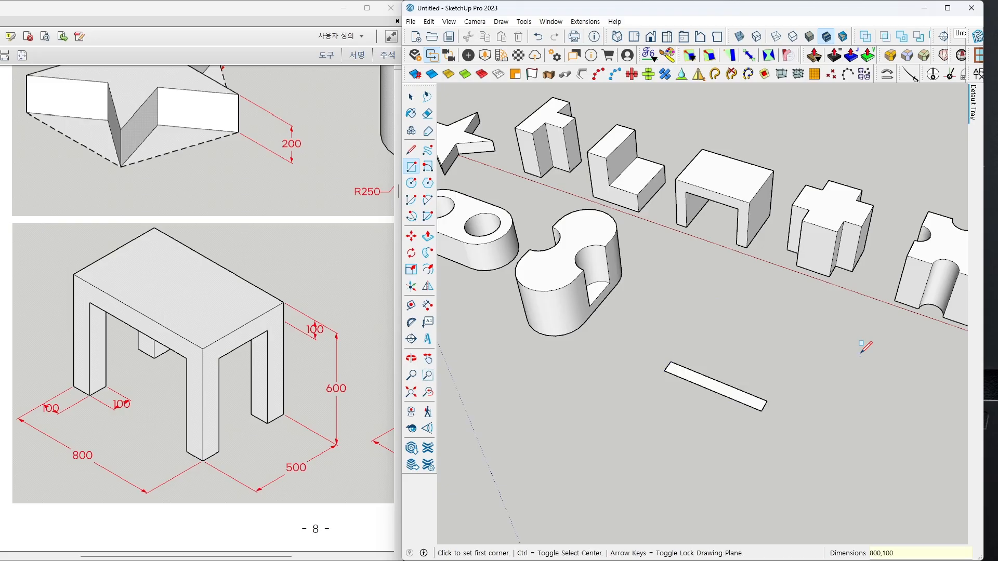
{"action": "key", "text": "ctrl+z"}
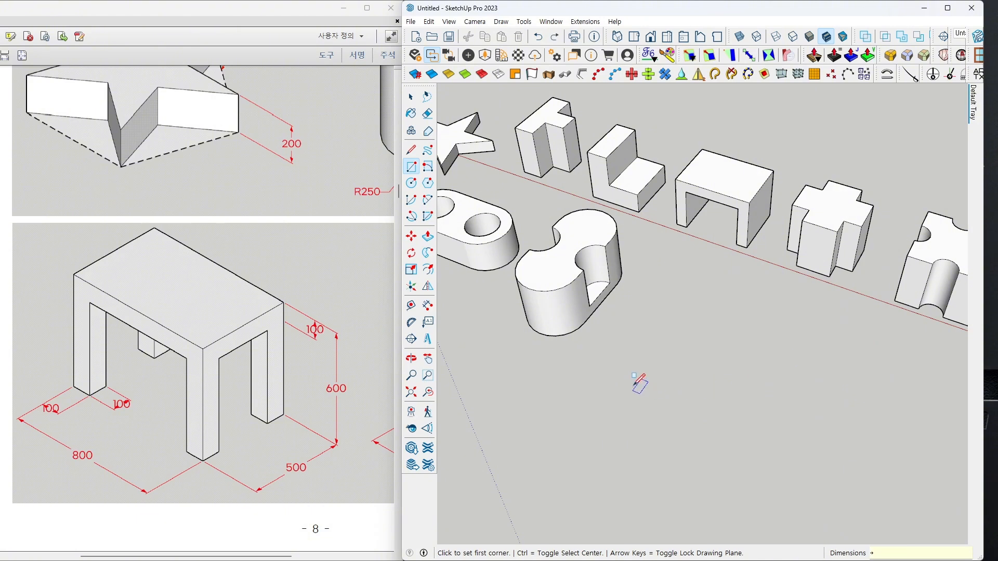
- Draw an 800 by 500 mm rectangle on the empty ground beside the cutout block as the table's footprint
{"action": "left_click", "coordinate": [642, 370]}
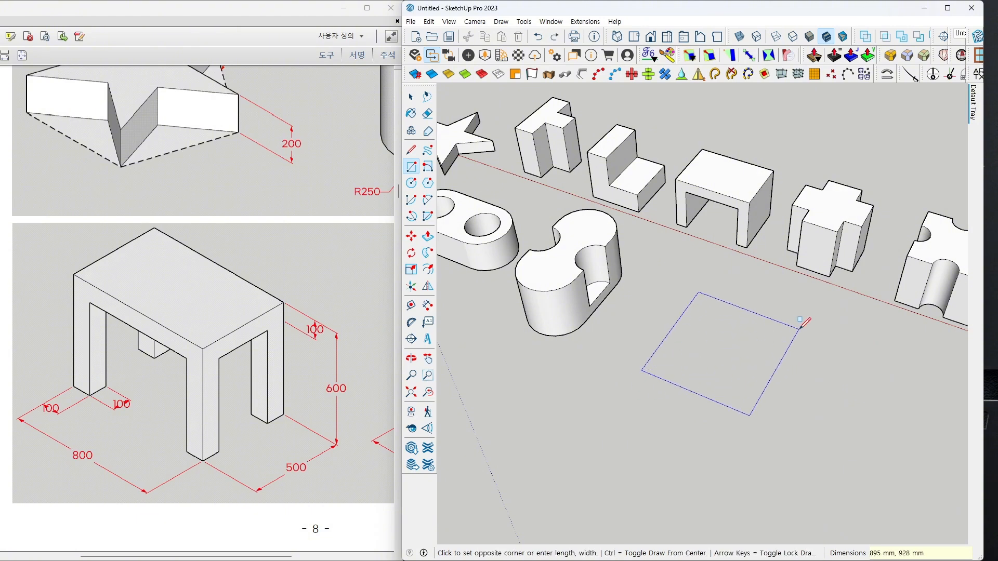
{"action": "type", "text": "800,500"}
{"action": "key", "text": "Return"}
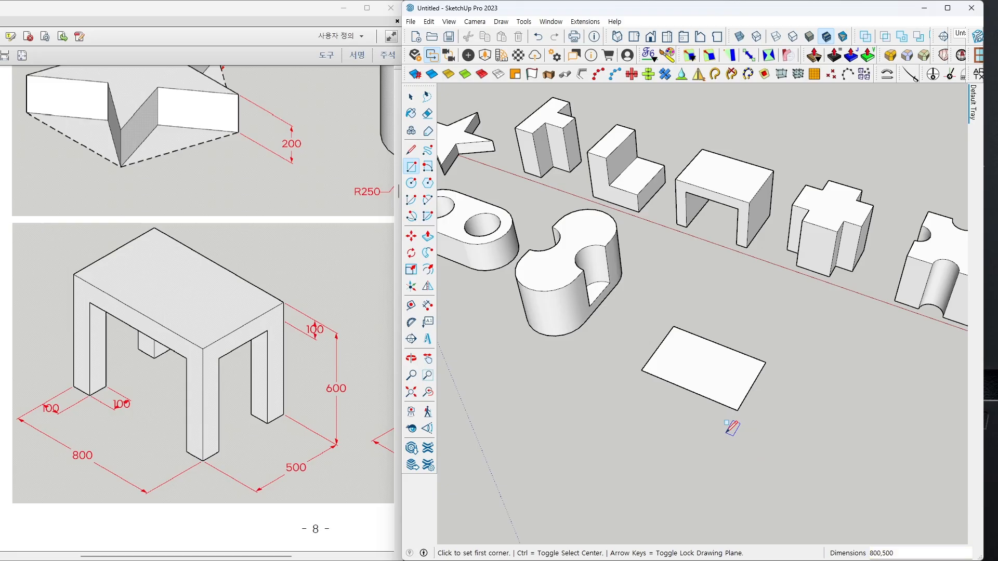
{"action": "scroll", "coordinate": [738, 406], "scroll_direction": "up", "scroll_amount": 4}
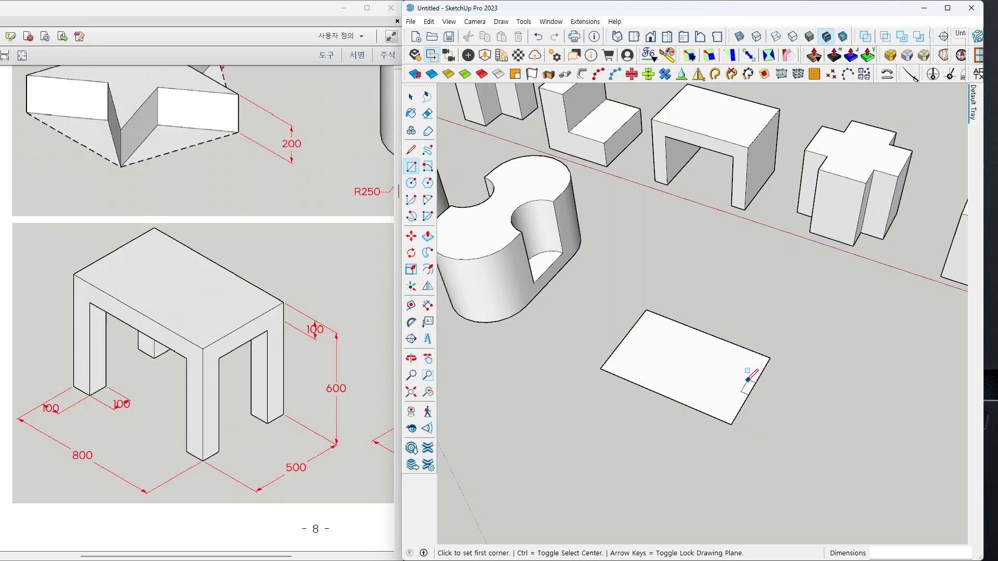
- Extrude the 800 by 500 mm footprint upward by 100 mm to form the tabletop slab
{"action": "key", "text": "p"}
{"action": "left_click", "coordinate": [706, 407]}
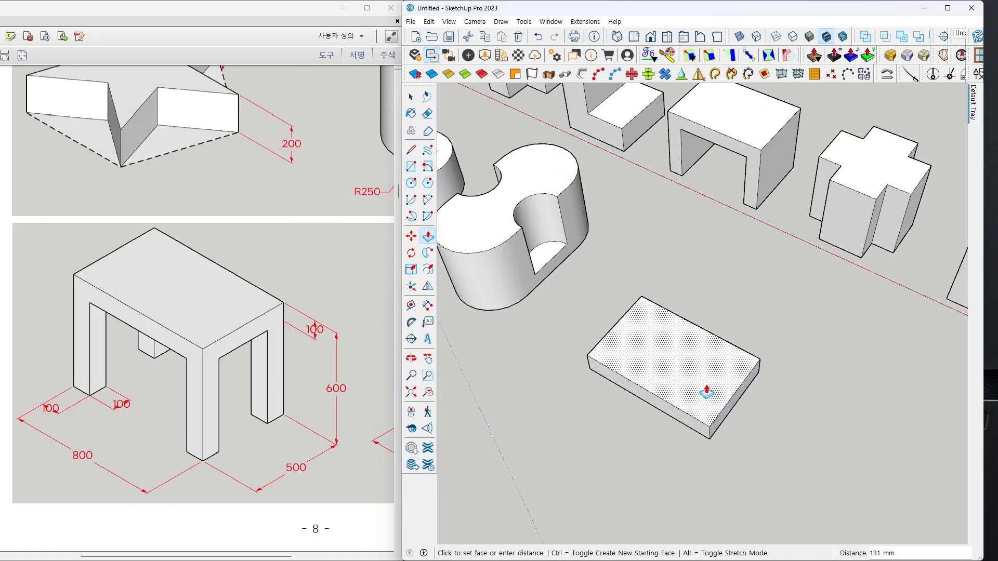
{"action": "type", "text": "100"}
{"action": "key", "text": "Return"}
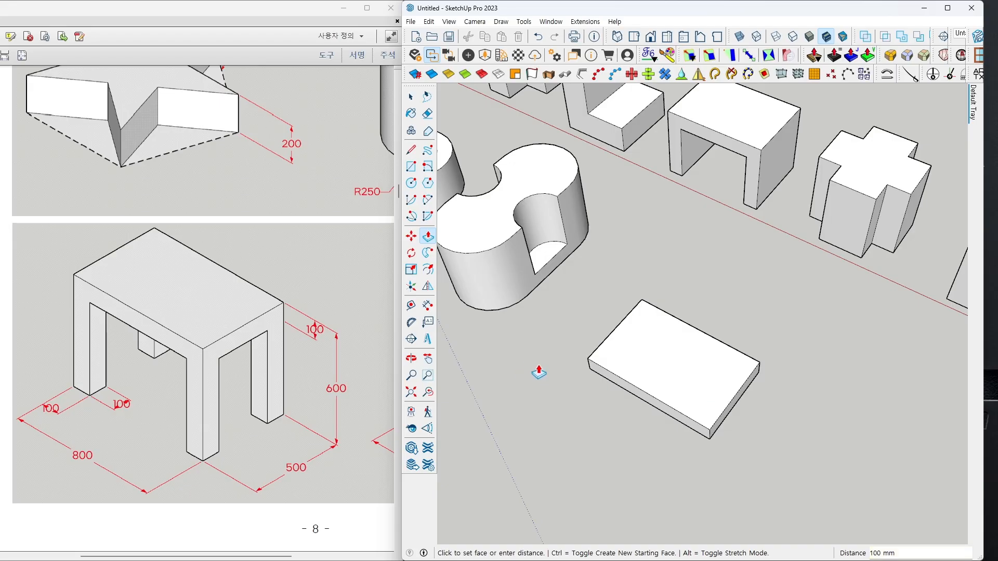
{"action": "key", "text": "space"}
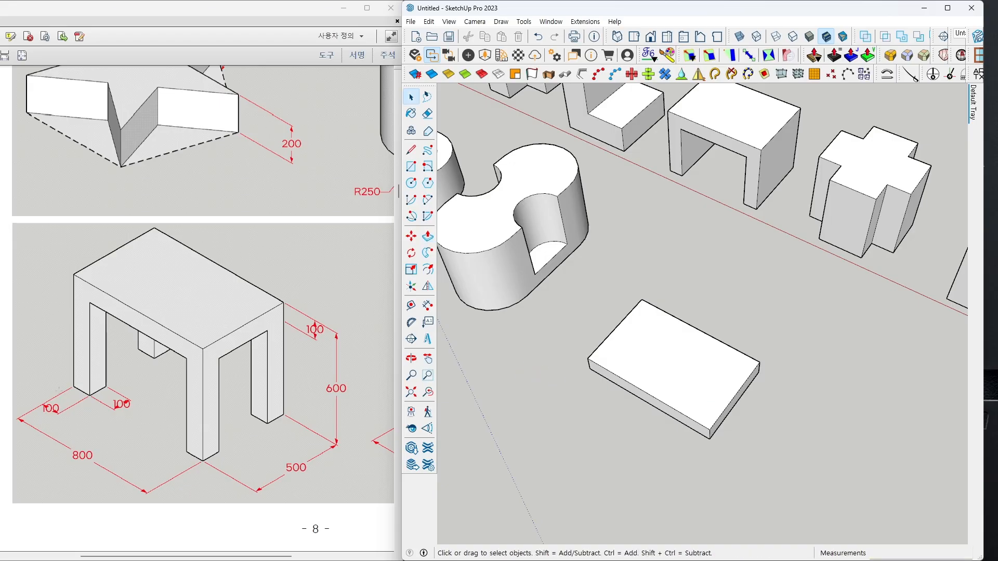
- Examine the slab from several angles against the corner leg layout in the reference drawing
{"action": "scroll", "coordinate": [656, 359], "scroll_direction": "up", "scroll_amount": 3}
{"action": "left_click", "coordinate": [652, 362]}
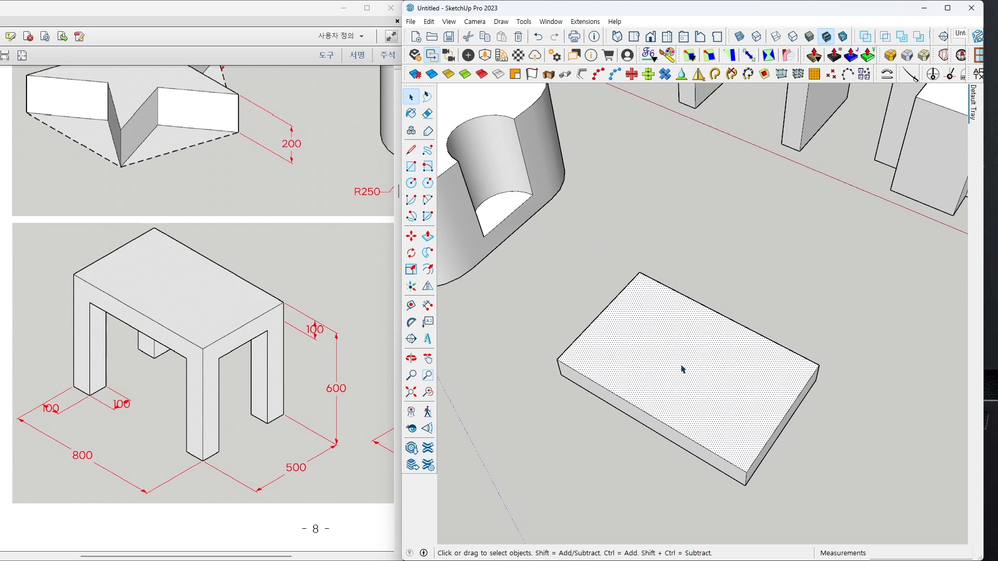
{"action": "middle_click_drag", "start_coordinate": [684, 369], "coordinate": [704, 383]}
{"action": "scroll", "coordinate": [674, 414], "scroll_direction": "down", "scroll_amount": 2}
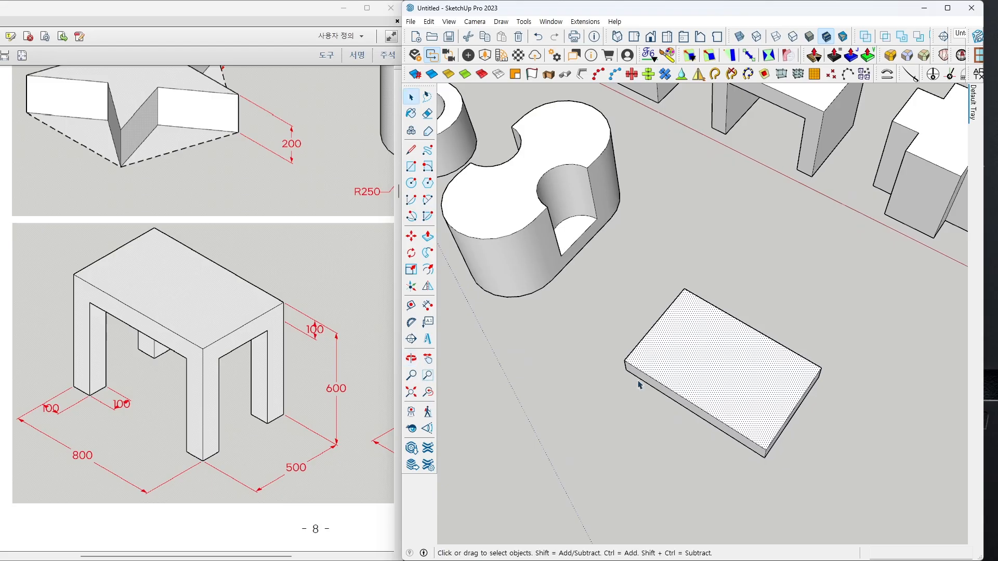
{"action": "left_click", "coordinate": [628, 392]}
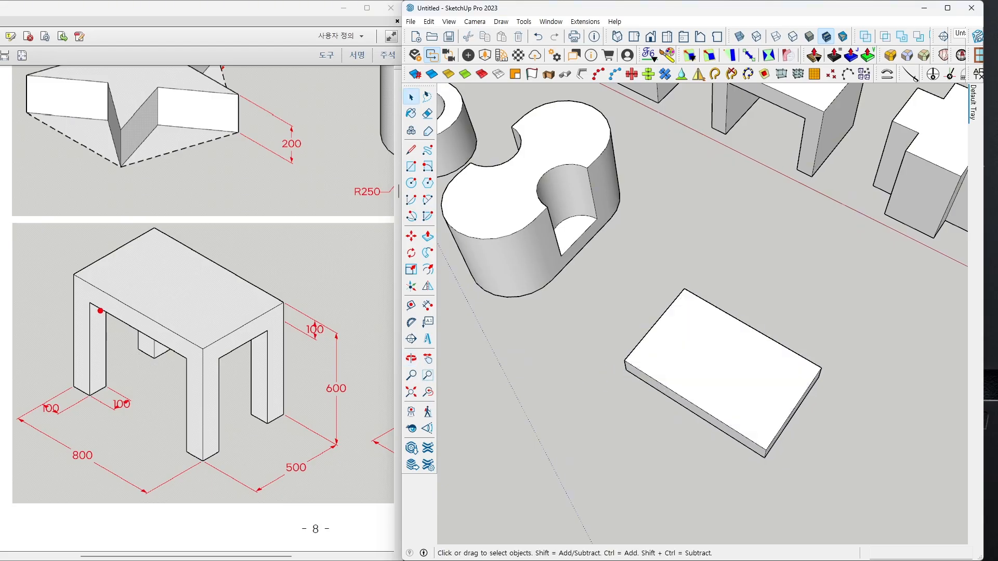
{"action": "mouse_move", "coordinate": [704, 435]}
{"action": "middle_mouse_down"}
{"action": "mouse_move", "coordinate": [659, 234]}
{"action": "mouse_move", "coordinate": [698, 236]}
{"action": "mouse_move", "coordinate": [698, 133]}
{"action": "mouse_move", "coordinate": [810, 478]}
{"action": "mouse_move", "coordinate": [757, 366]}
{"action": "mouse_move", "coordinate": [736, 437]}
{"action": "mouse_move", "coordinate": [746, 439]}
{"action": "middle_mouse_up"}
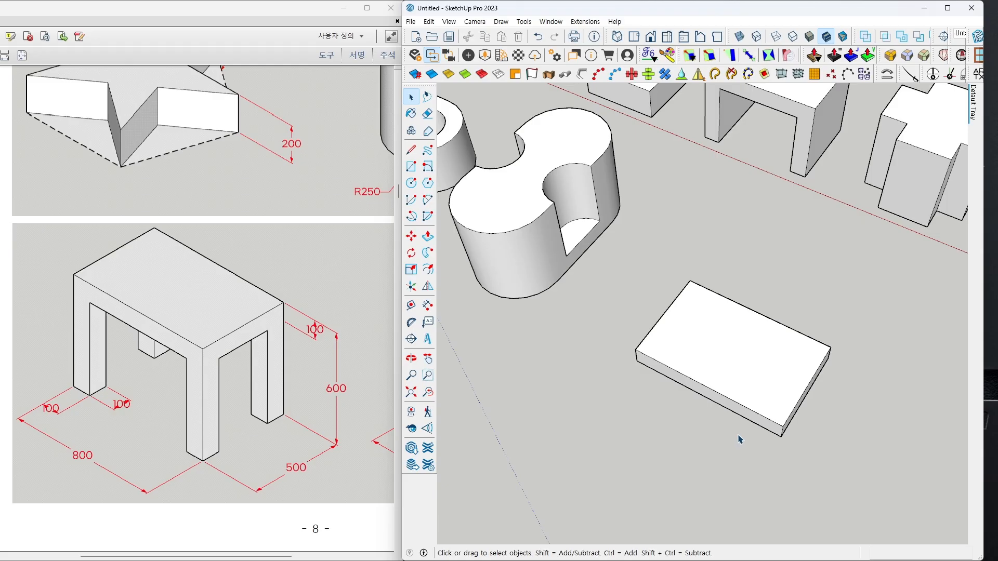
{"action": "middle_click_drag", "start_coordinate": [729, 437], "coordinate": [688, 461]}
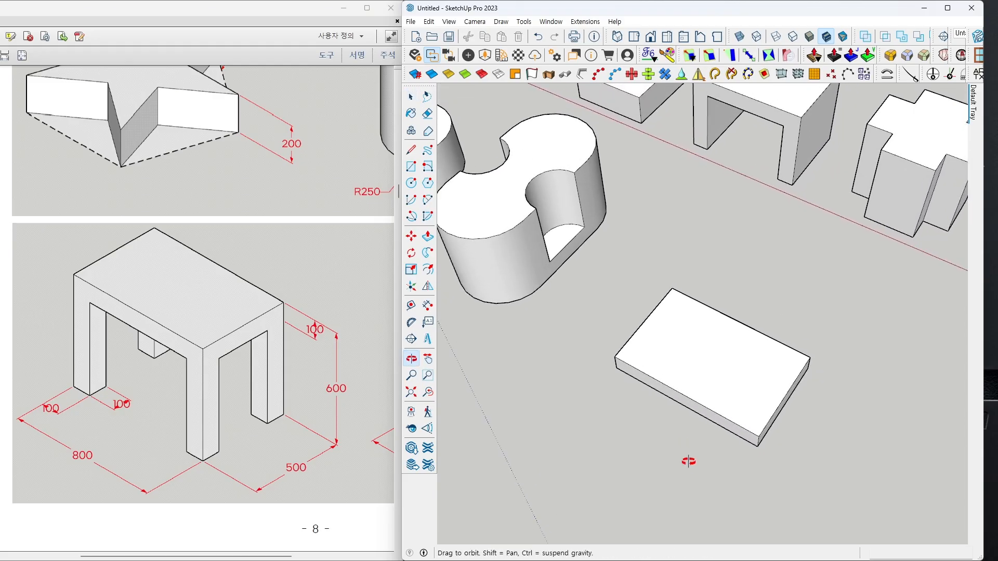
{"action": "scroll", "coordinate": [764, 443], "scroll_direction": "down", "scroll_amount": 3}
{"action": "middle_click_drag", "start_coordinate": [764, 443], "coordinate": [712, 419]}
{"action": "scroll", "coordinate": [751, 387], "scroll_direction": "up", "scroll_amount": 4}
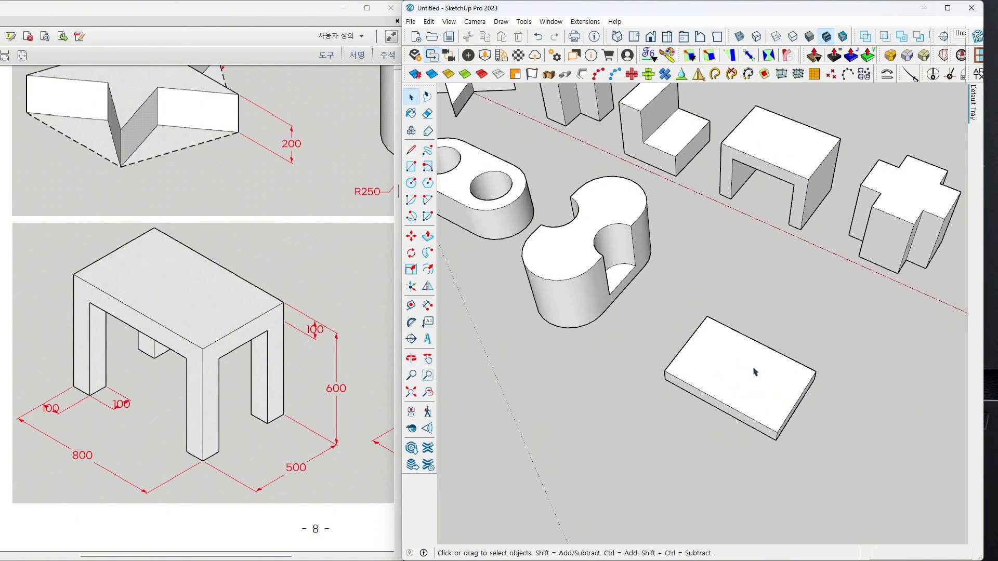
{"action": "mouse_move", "coordinate": [747, 385]}
{"action": "middle_mouse_down"}
{"action": "mouse_move", "coordinate": [697, 345]}
{"action": "mouse_move", "coordinate": [686, 354]}
{"action": "middle_mouse_up"}
{"action": "scroll", "coordinate": [653, 354], "scroll_direction": "up", "scroll_amount": 2}
{"action": "scroll", "coordinate": [652, 355], "scroll_direction": "up", "scroll_amount": 3}
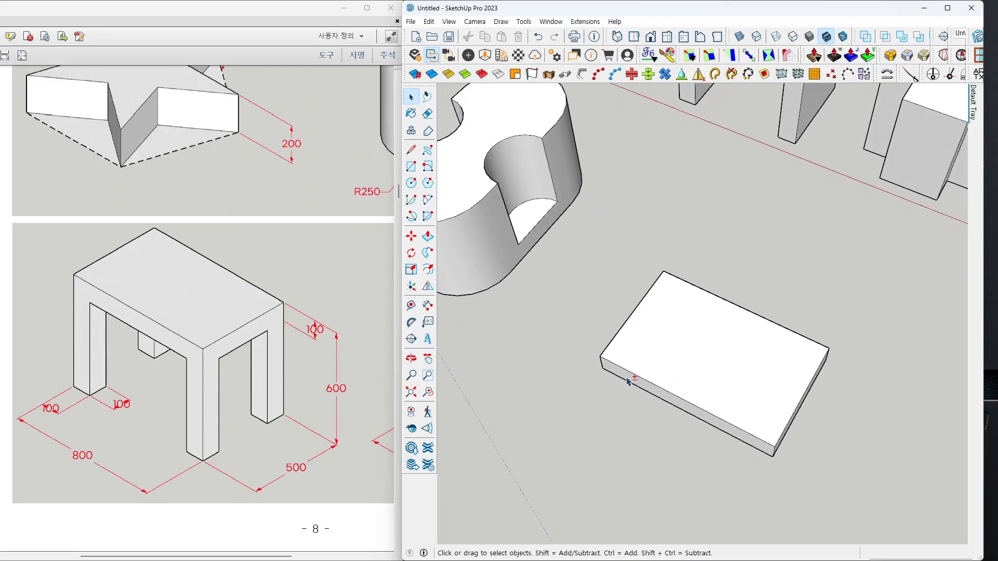
{"action": "scroll", "coordinate": [675, 350], "scroll_direction": "up", "scroll_amount": 1}
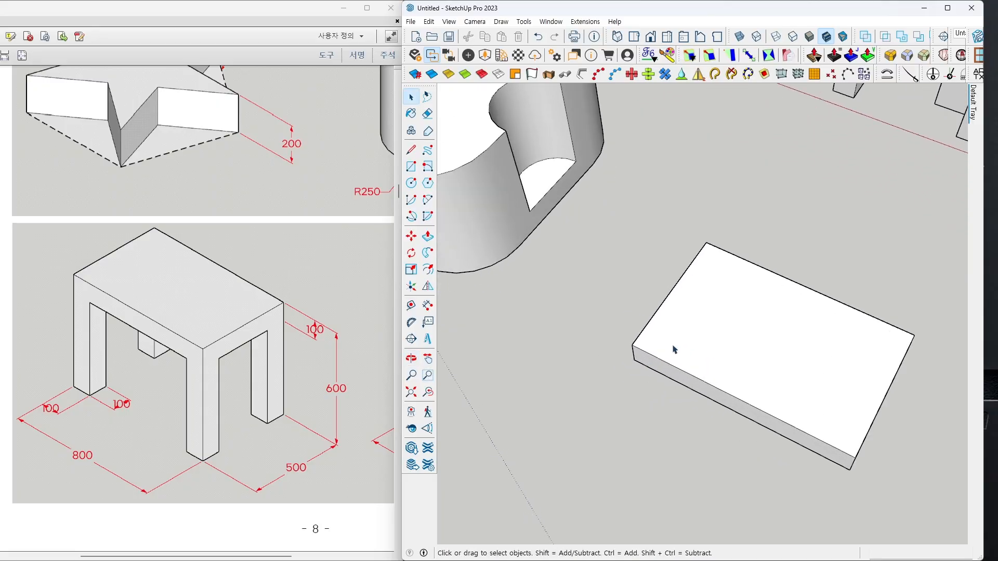
- Draw a 100 by 100 mm leg square on the slab's upper face at the corner nearest the cutout block
{"action": "key", "text": "r"}
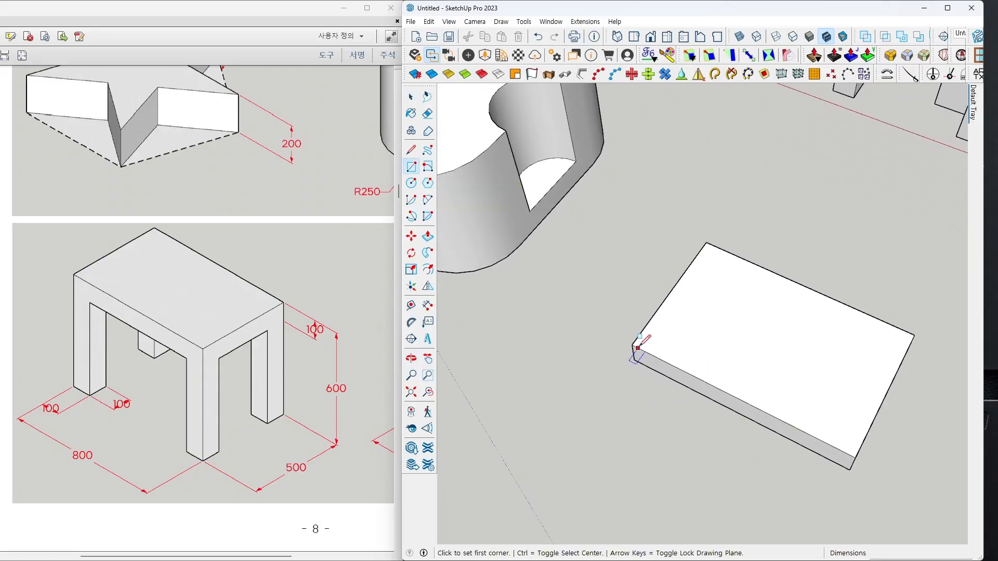
{"action": "left_click", "coordinate": [632, 344]}
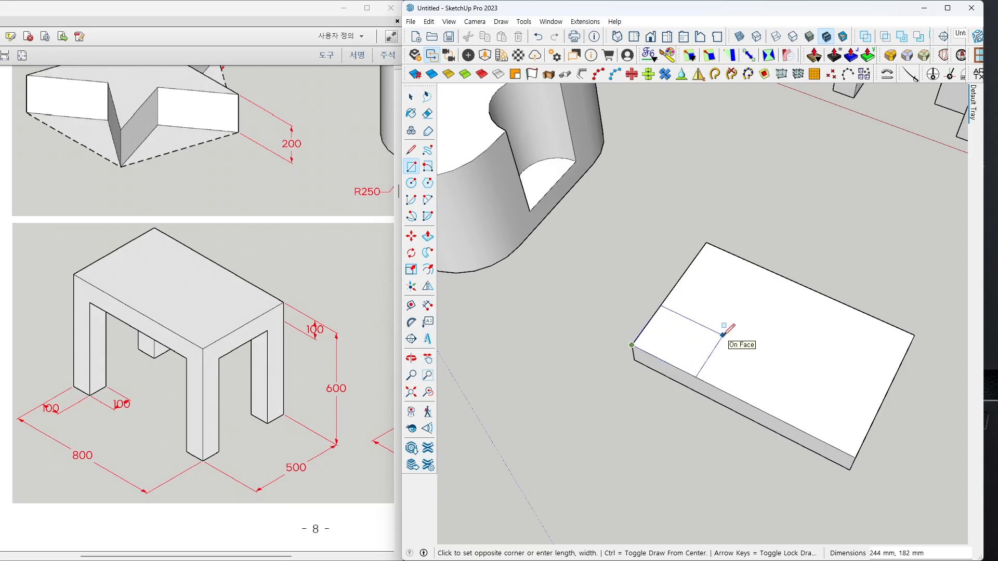
{"action": "type", "text": "100,100"}
{"action": "key", "text": "Return"}
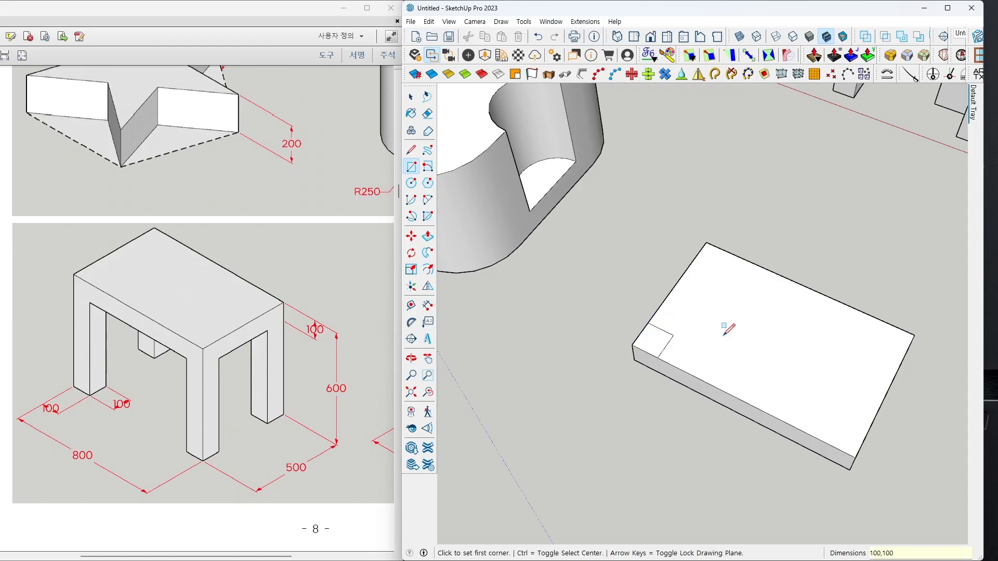
{"action": "mouse_move", "coordinate": [748, 364]}
{"action": "middle_mouse_down"}
{"action": "mouse_move", "coordinate": [720, 363]}
{"action": "mouse_move", "coordinate": [730, 361]}
{"action": "middle_mouse_up"}
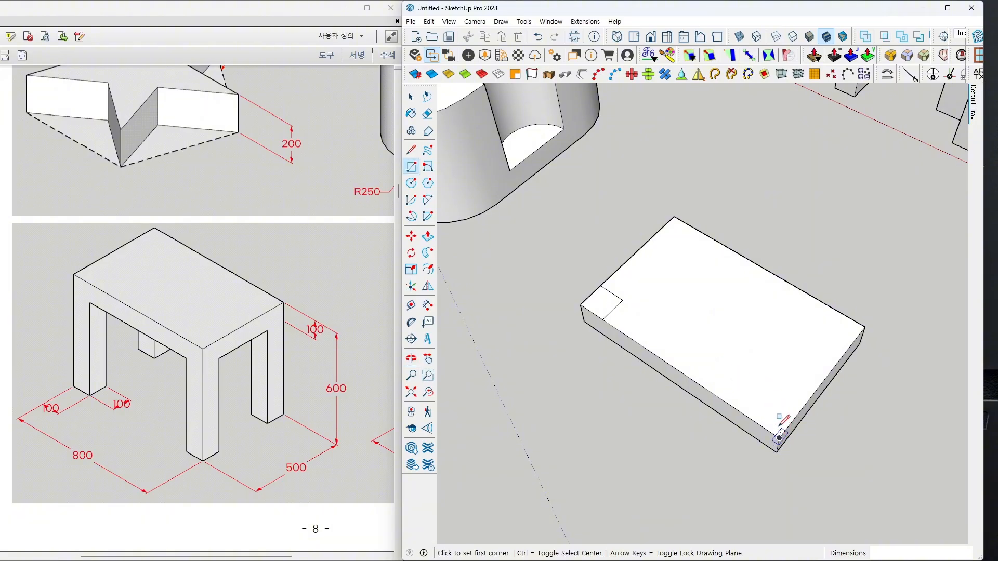
{"action": "key", "text": "space"}
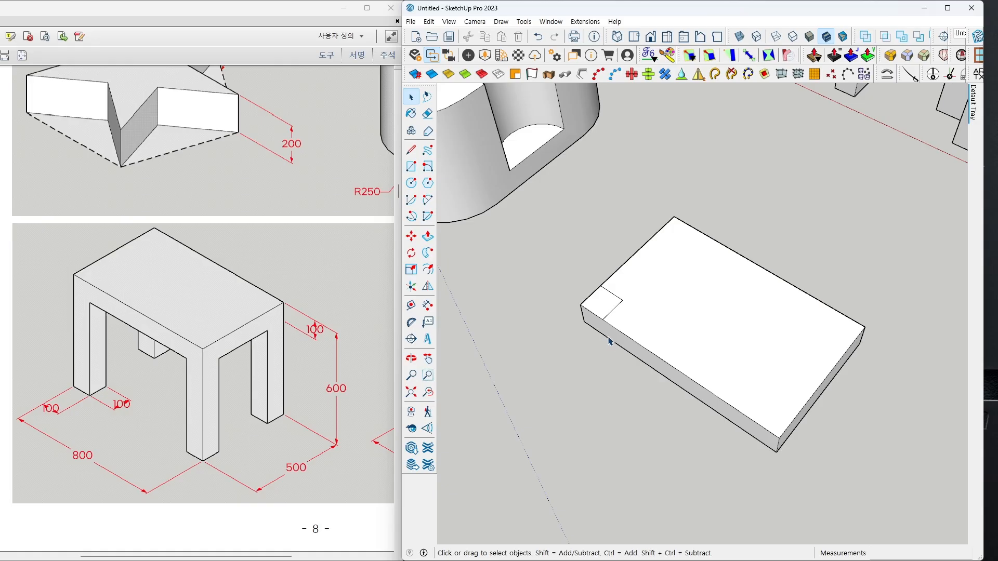
- Copy the 100 mm leg square 700 mm along the slab's near long edge into the adjacent corner
{"action": "middle_click_drag", "start_coordinate": [616, 349], "coordinate": [673, 356]}
{"action": "scroll", "coordinate": [641, 328], "scroll_direction": "up", "scroll_amount": 3}
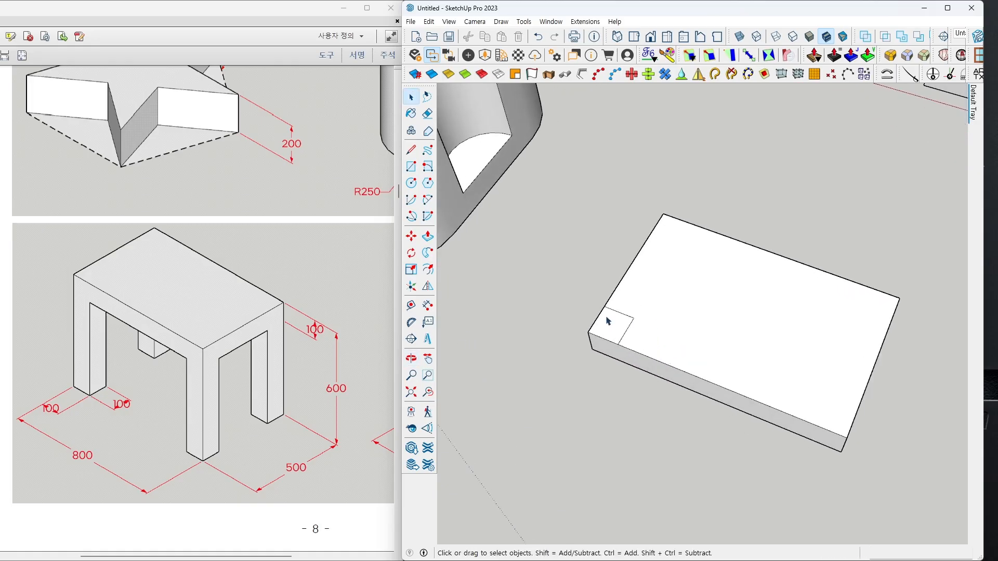
{"action": "double_click", "coordinate": [614, 330]}
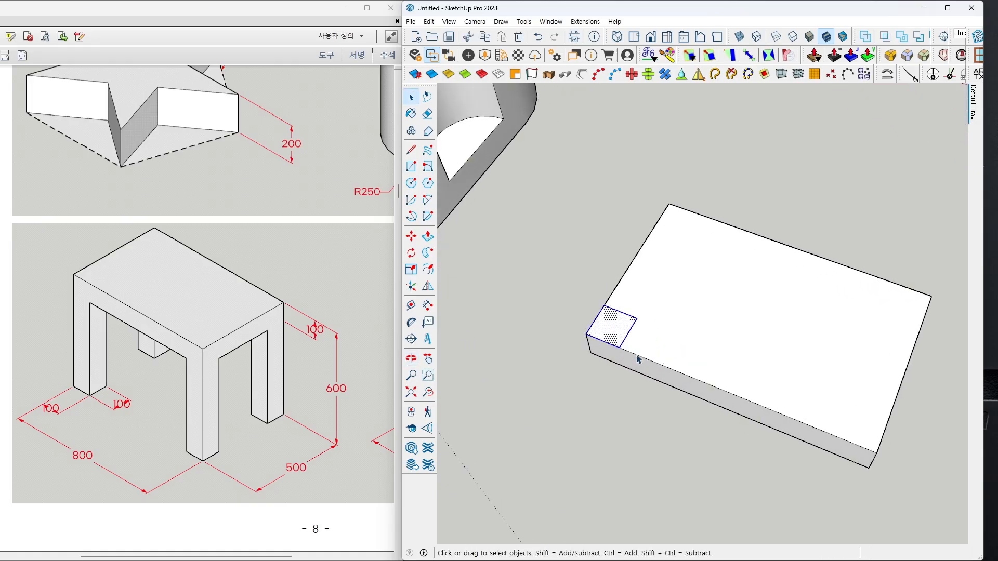
{"action": "left_click", "coordinate": [582, 432]}
{"action": "double_click", "coordinate": [619, 326]}
{"action": "middle_click_drag", "start_coordinate": [680, 396], "coordinate": [586, 398]}
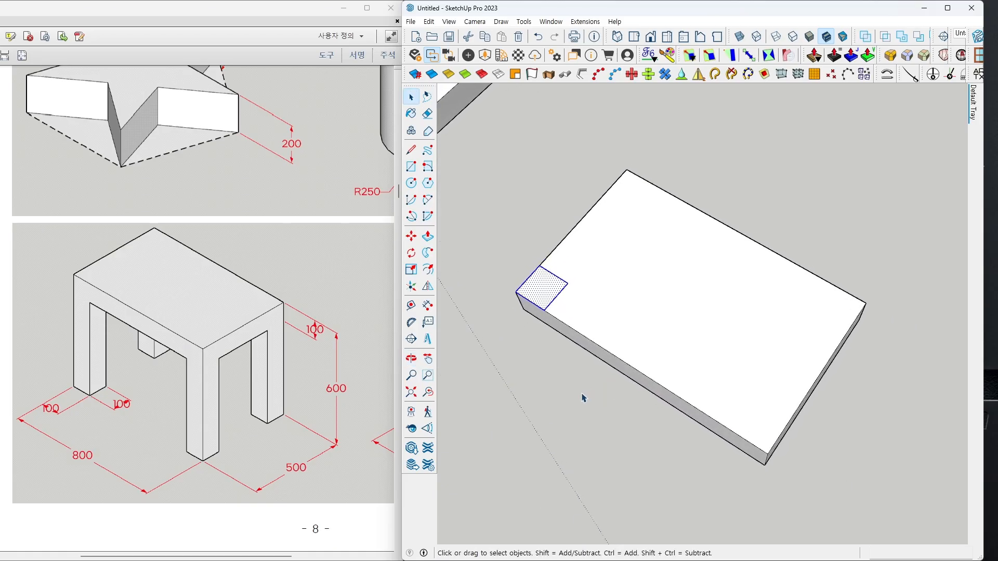
{"action": "left_click", "coordinate": [414, 240]}
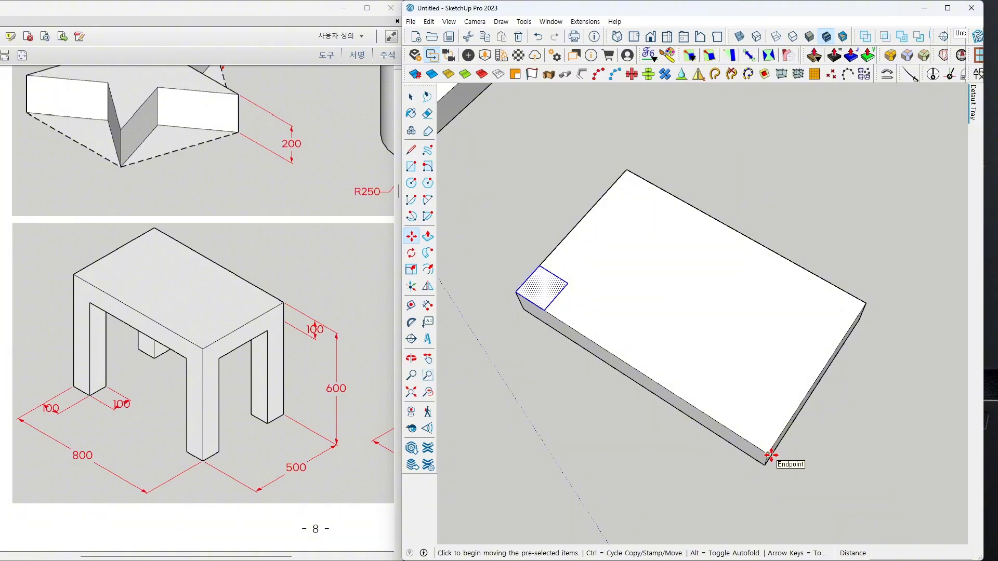
{"action": "key", "text": "ctrl"}
{"action": "left_click", "coordinate": [544, 310]}
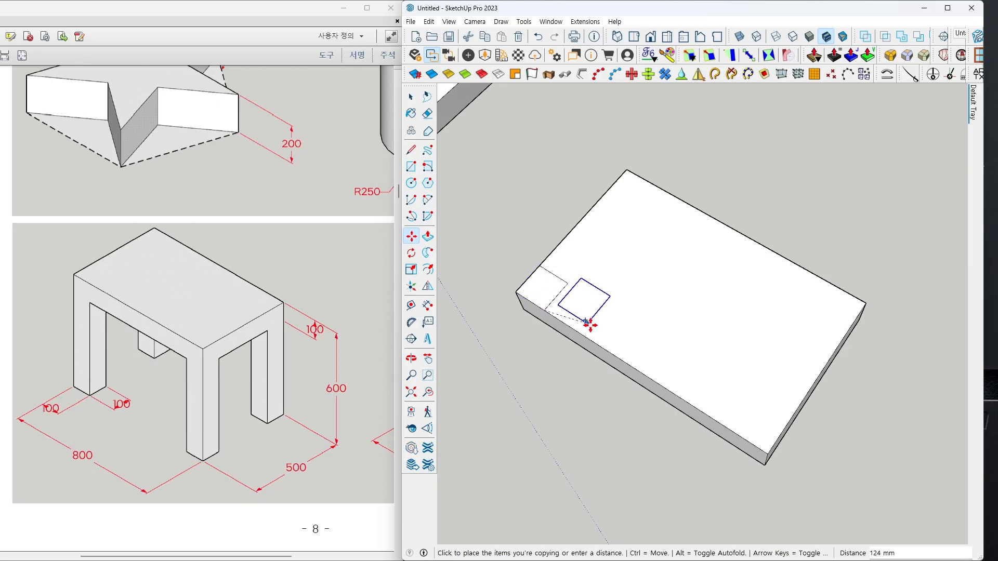
{"action": "left_click", "coordinate": [762, 447]}
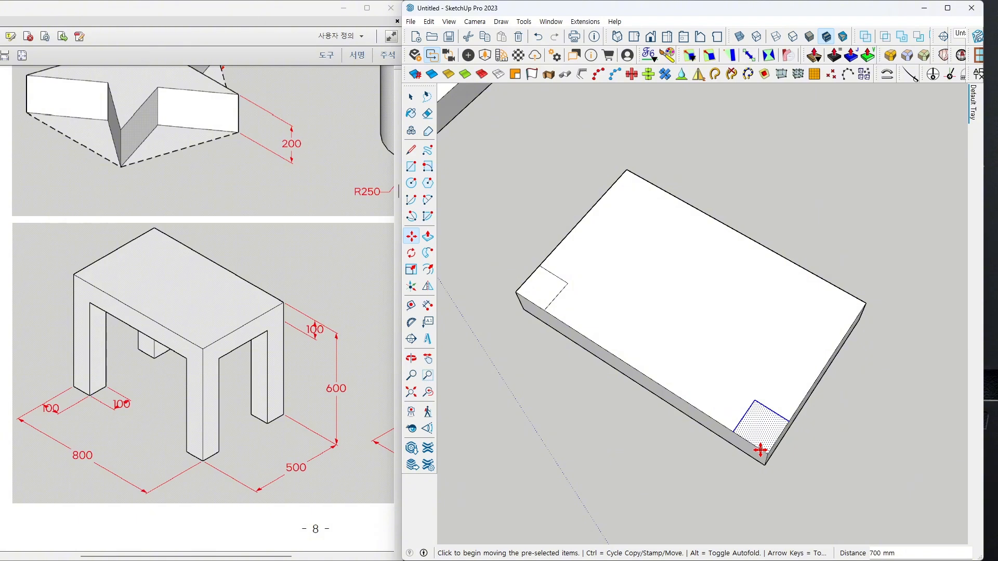
{"action": "key", "text": "space"}
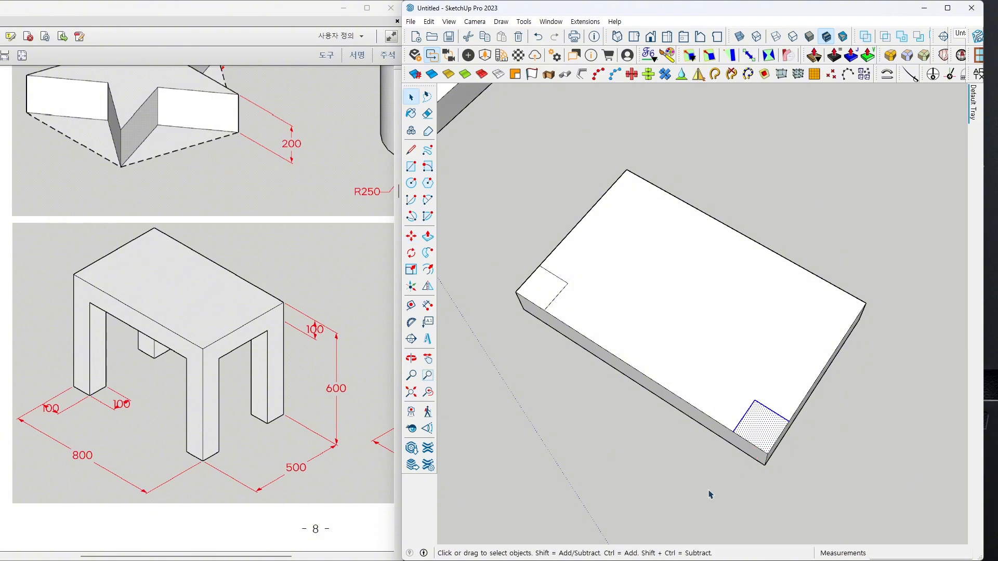
- Copy both leg squares together 400 mm across the slab into the two corners of the opposite long edge
{"action": "left_click", "coordinate": [709, 491]}
{"action": "middle_click_drag", "start_coordinate": [710, 467], "coordinate": [758, 439]}
{"action": "left_click", "coordinate": [762, 438]}
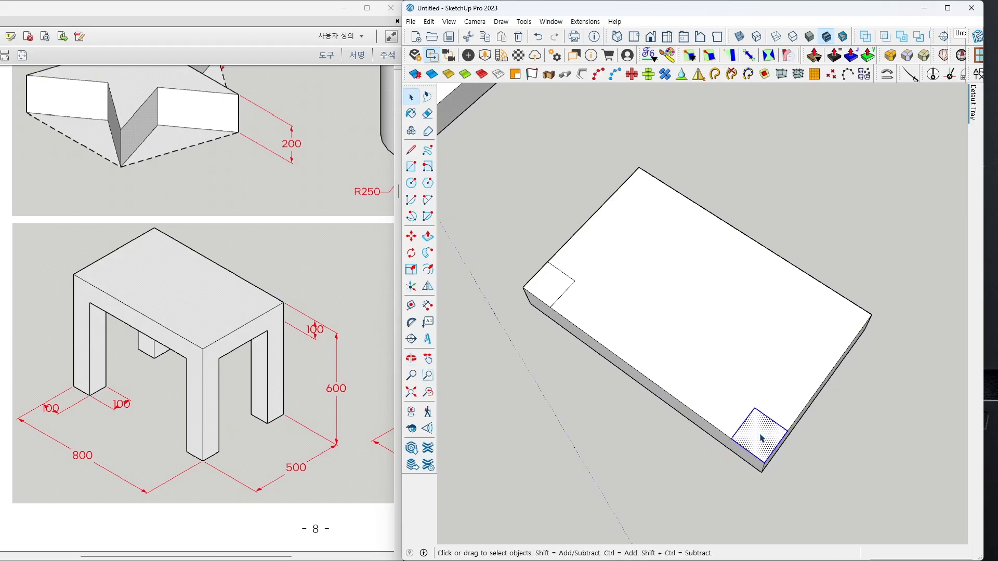
{"action": "left_click", "coordinate": [554, 293], "text": "ctrl"}
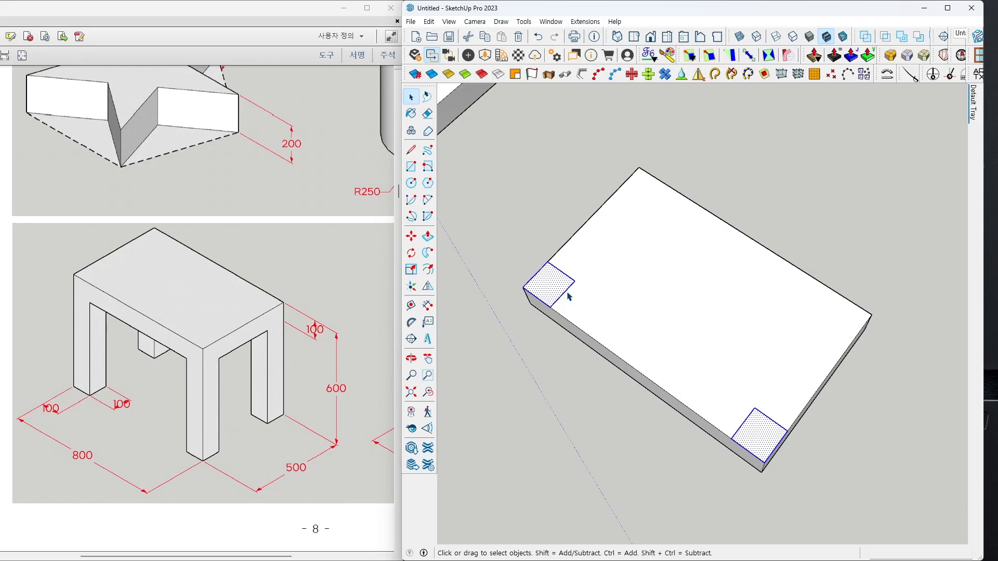
{"action": "key", "text": "m"}
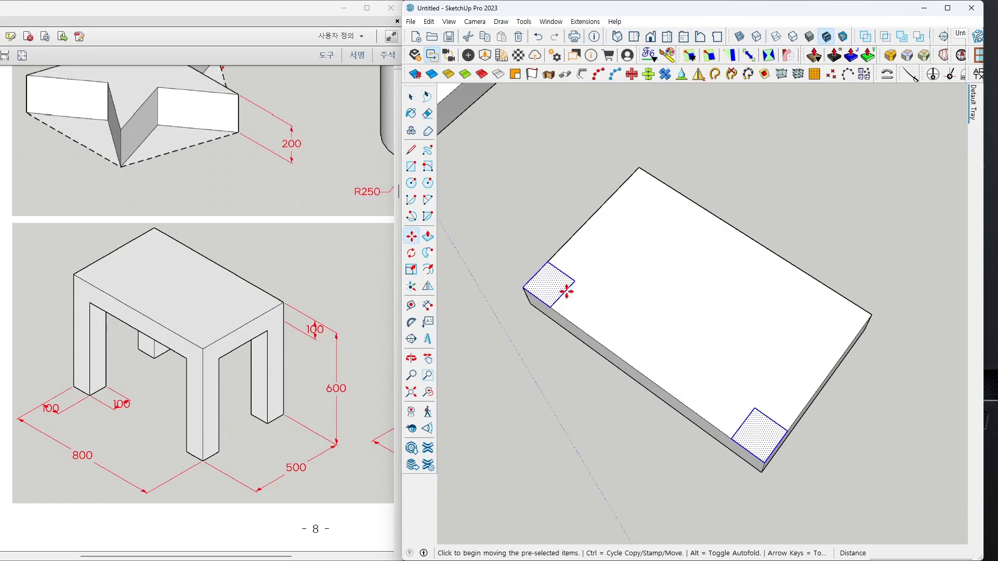
{"action": "left_click", "coordinate": [550, 259]}
{"action": "key", "text": "ctrl"}
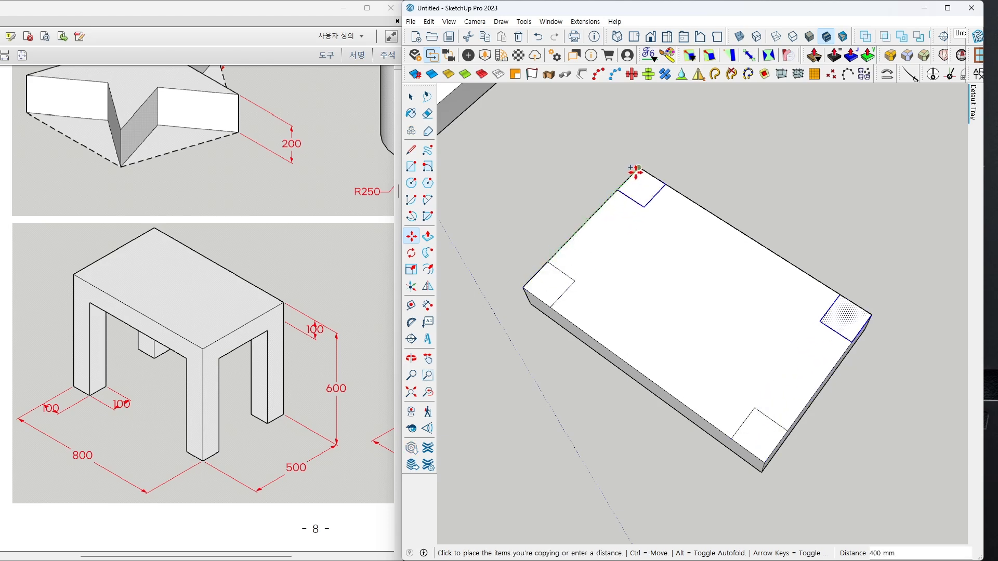
{"action": "left_click", "coordinate": [638, 169]}
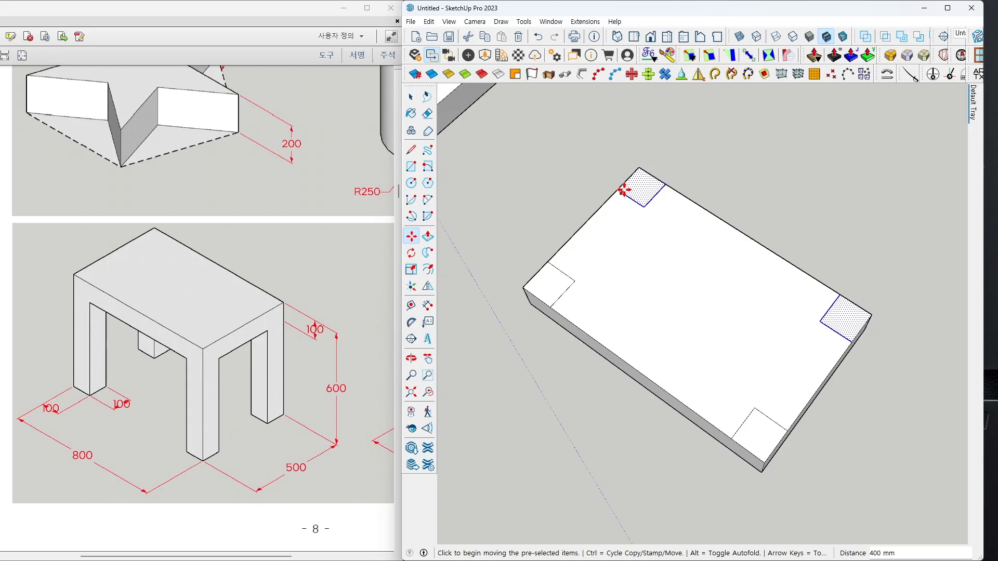
- Undo the leg square copies, back to the single original corner square
{"action": "key", "text": "ctrl+z"}
{"action": "key", "text": "ctrl+z"}
{"action": "key", "text": "ctrl+z"}
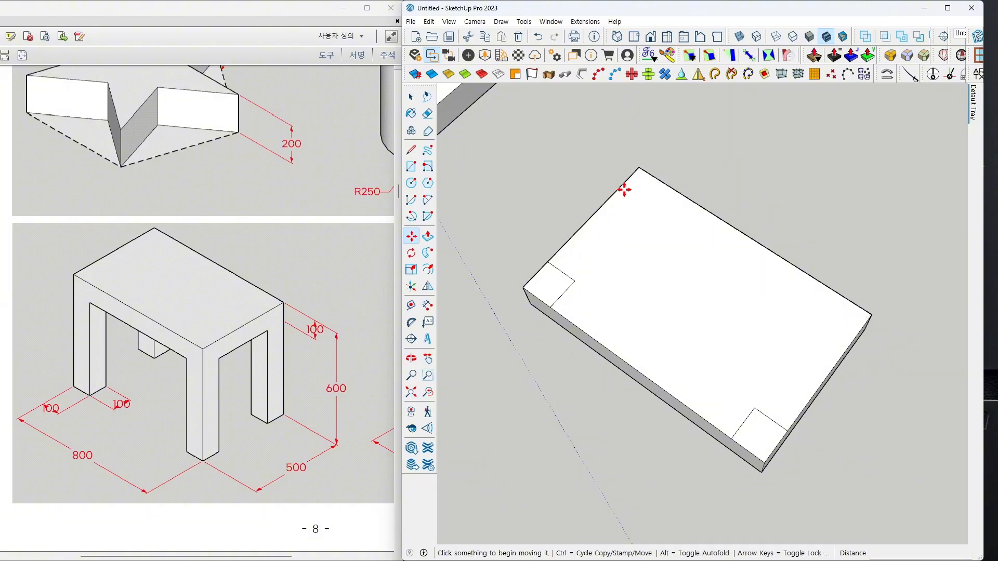
- Duplicate the remaining leg square along the near long edge, placing the copy 700 mm away in the other corner
{"action": "key", "text": "space"}
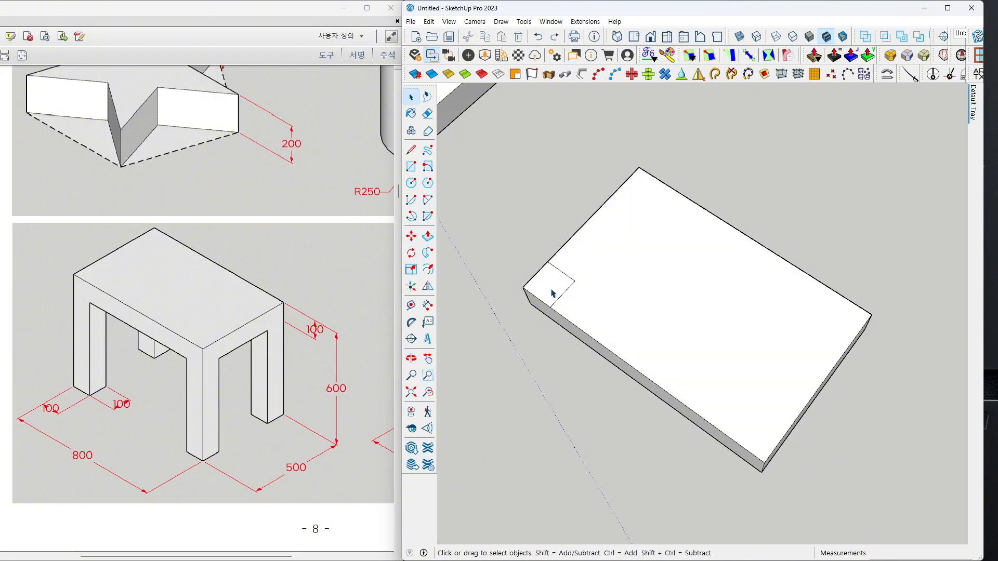
{"action": "double_click", "coordinate": [554, 287]}
{"action": "left_click", "coordinate": [412, 237]}
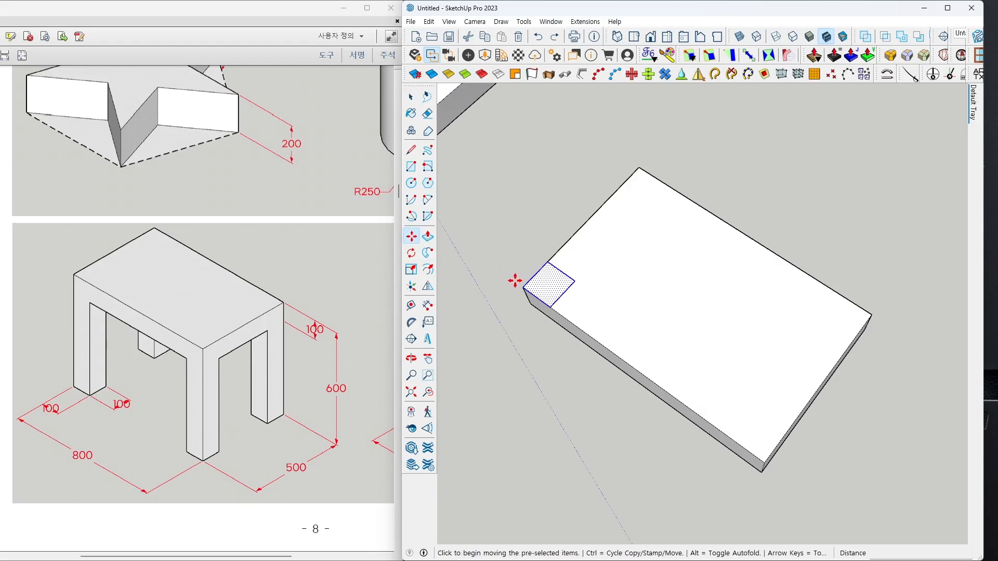
{"action": "key", "text": "ctrl"}
{"action": "left_click", "coordinate": [550, 310]}
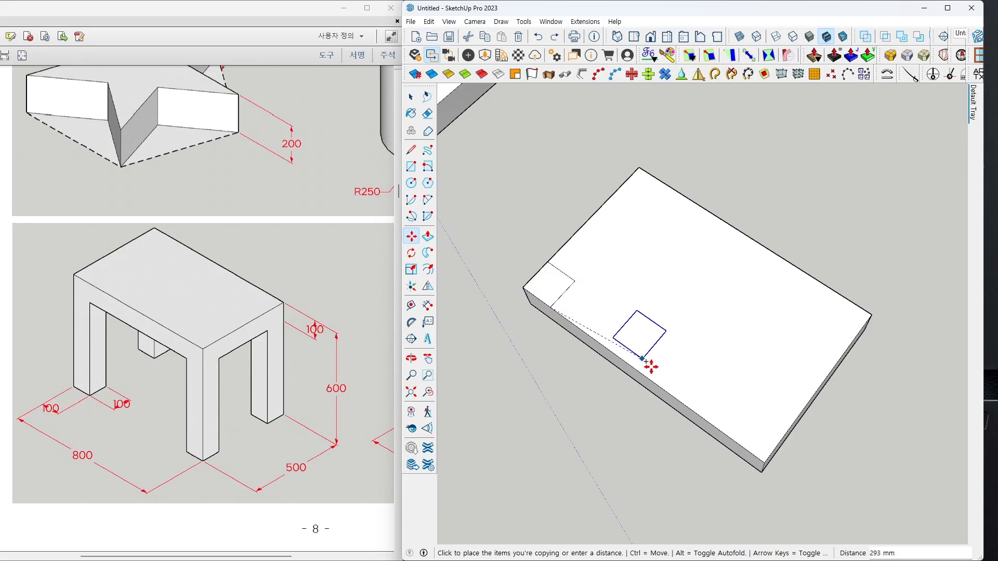
{"action": "left_click", "coordinate": [758, 465]}
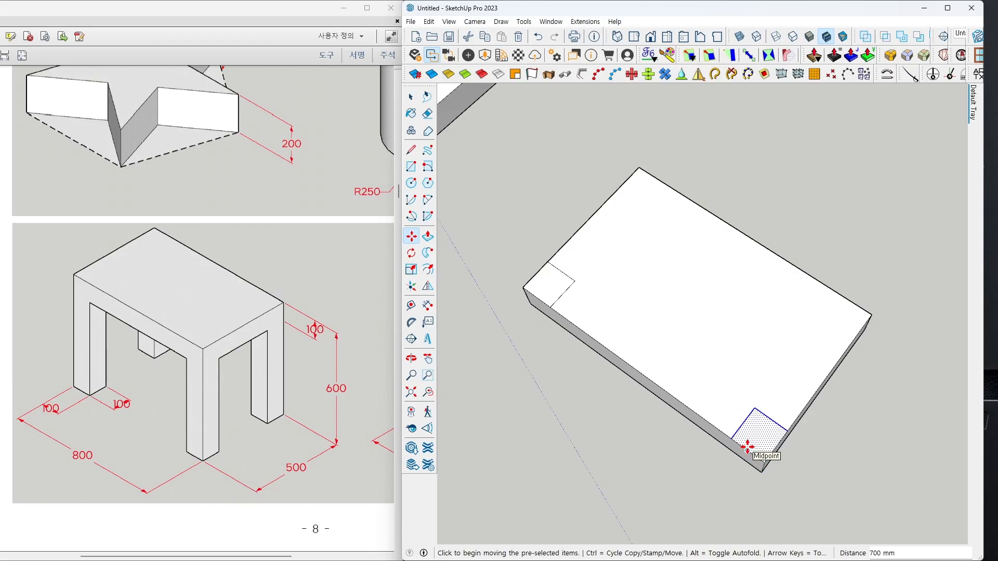
{"action": "key", "text": "space"}
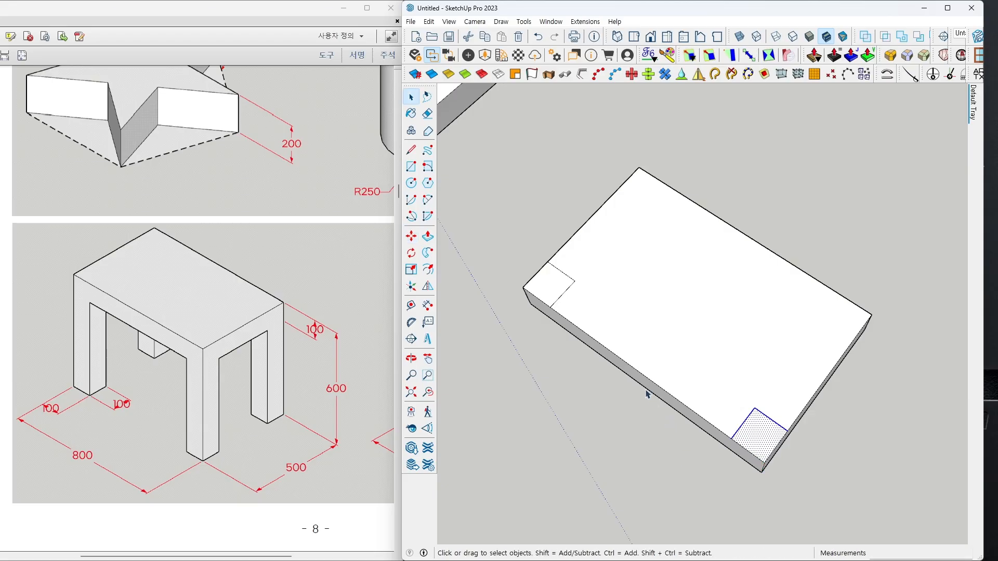
- Copy both leg squares together 400 mm across the slab into the two corners of the opposite long edge
{"action": "left_click", "coordinate": [550, 287], "text": "shift"}
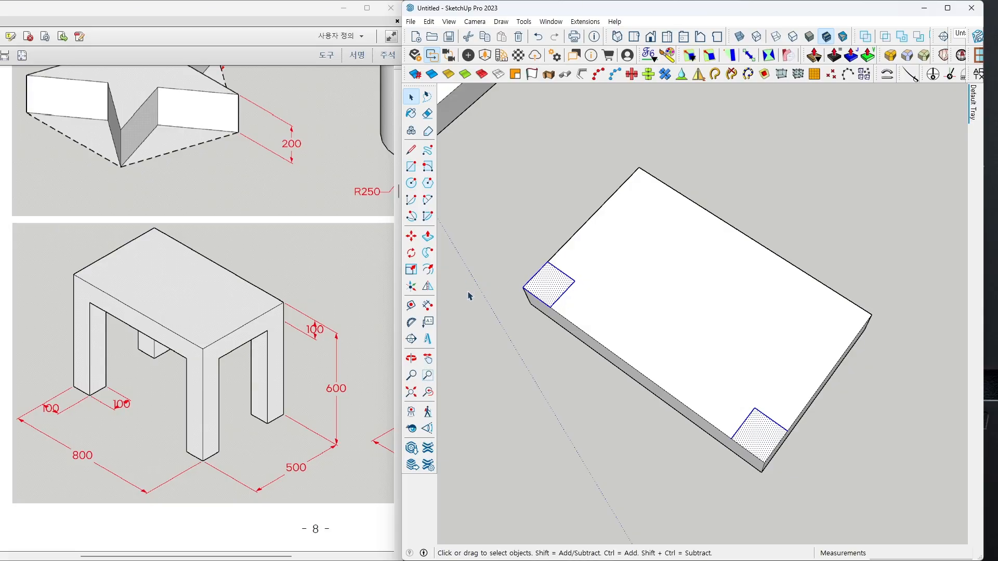
{"action": "key", "text": "m"}
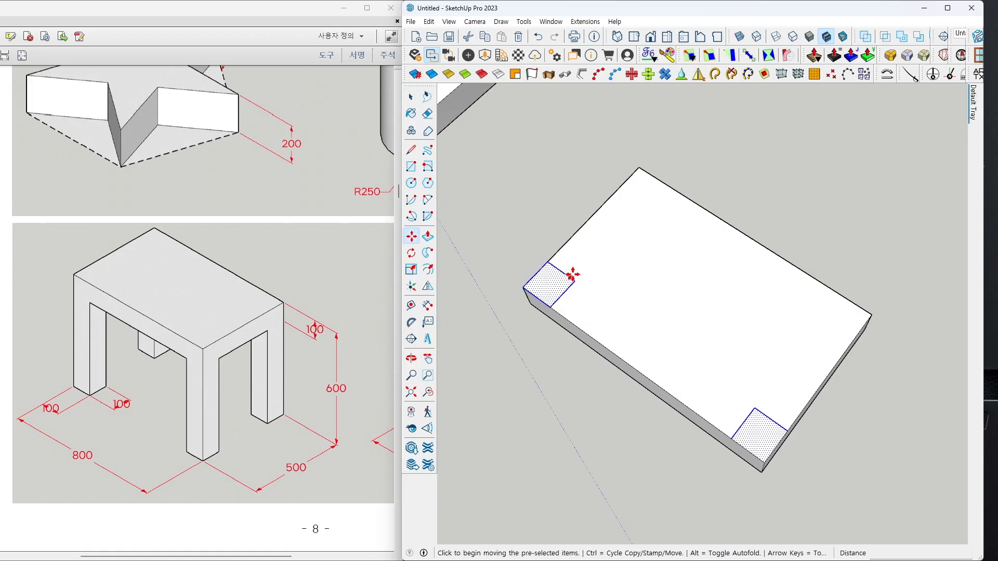
{"action": "scroll", "coordinate": [579, 282], "scroll_direction": "up", "scroll_amount": 1}
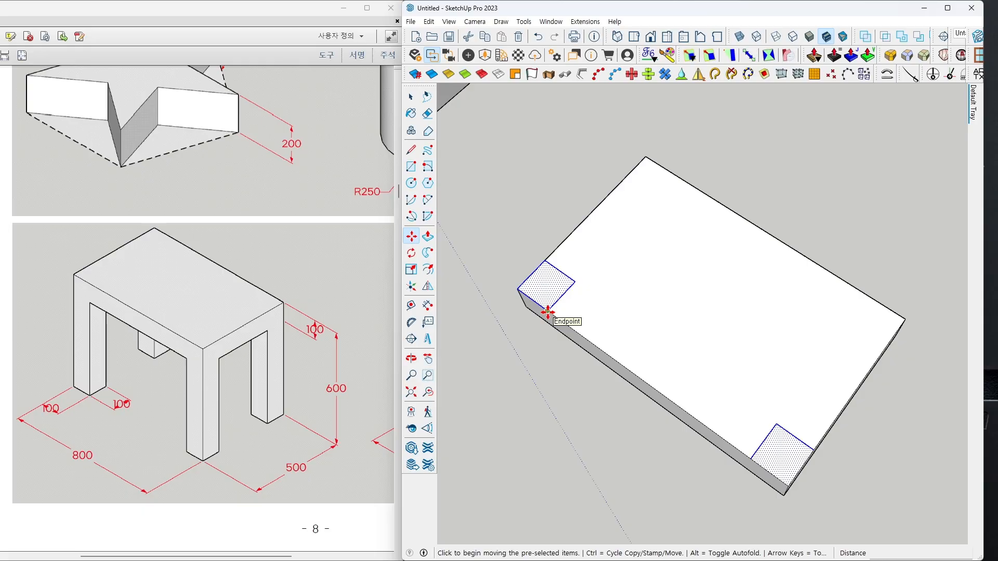
{"action": "key", "text": "ctrl"}
{"action": "left_click", "coordinate": [574, 281]}
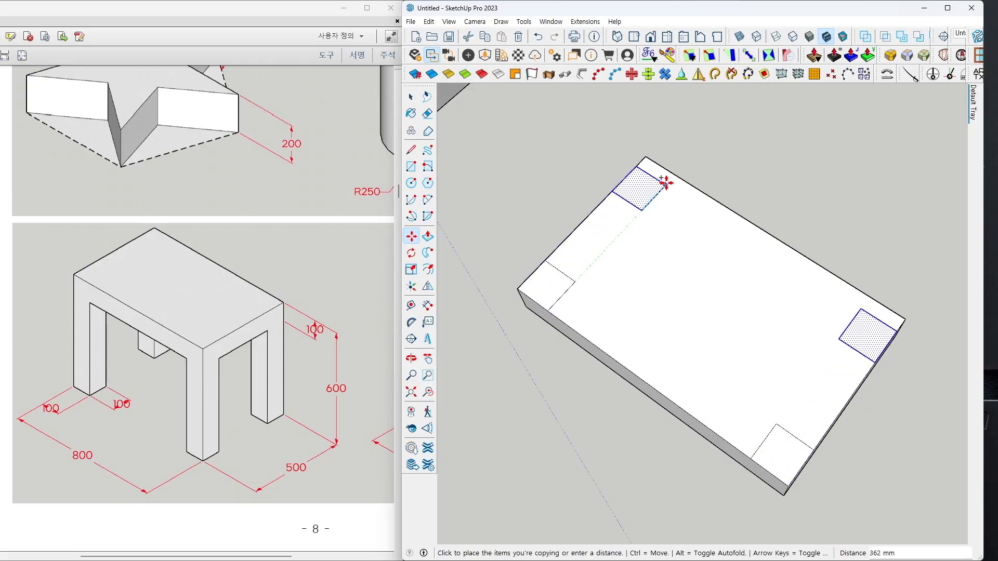
{"action": "left_click", "coordinate": [674, 176]}
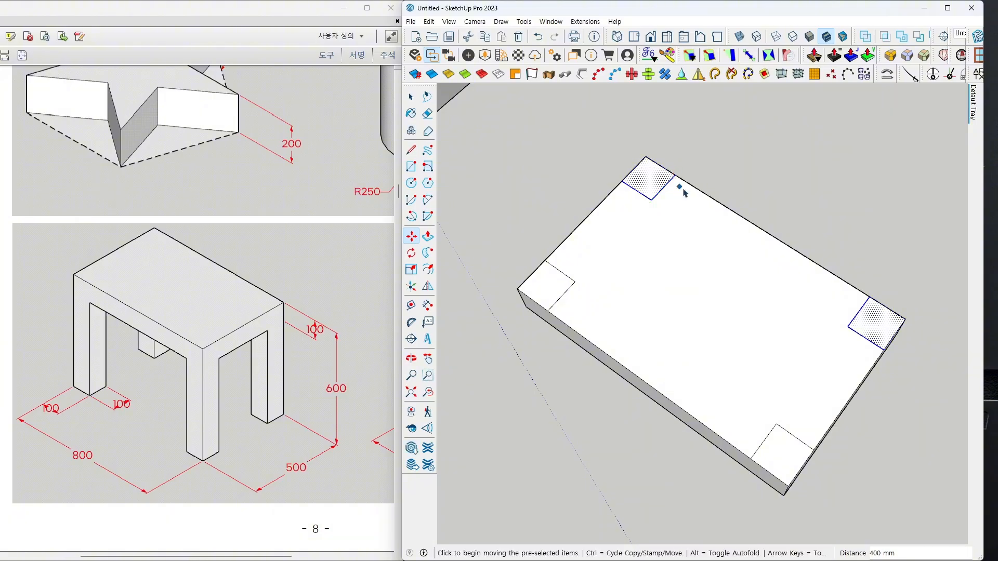
{"action": "key", "text": "space"}
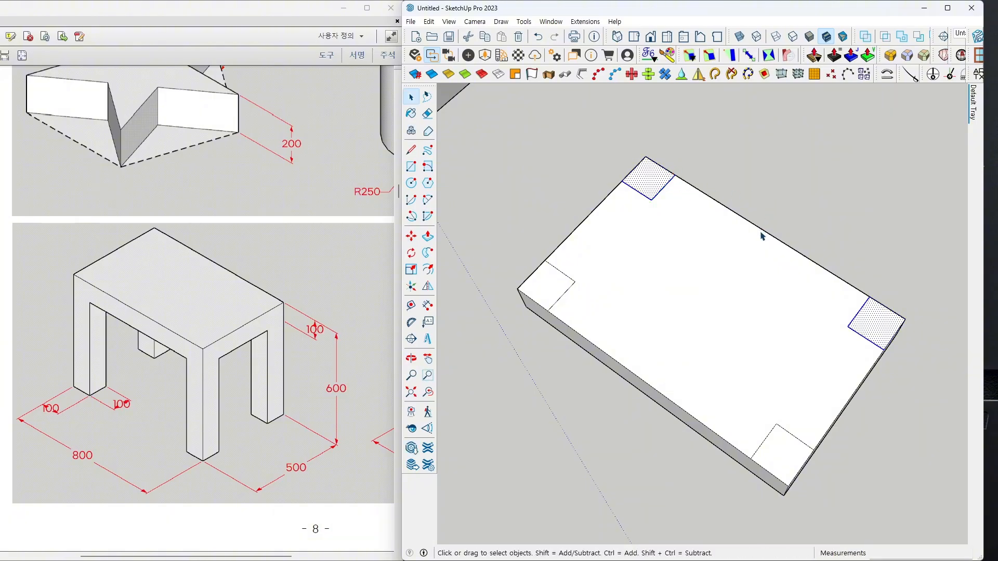
{"action": "left_click", "coordinate": [631, 437]}
- Extrude the two leg squares along the slab's far-left short edge upward by 600 mm each
{"action": "scroll", "coordinate": [645, 416], "scroll_direction": "down", "scroll_amount": 3}
{"action": "middle_click_drag", "start_coordinate": [660, 401], "coordinate": [659, 360]}
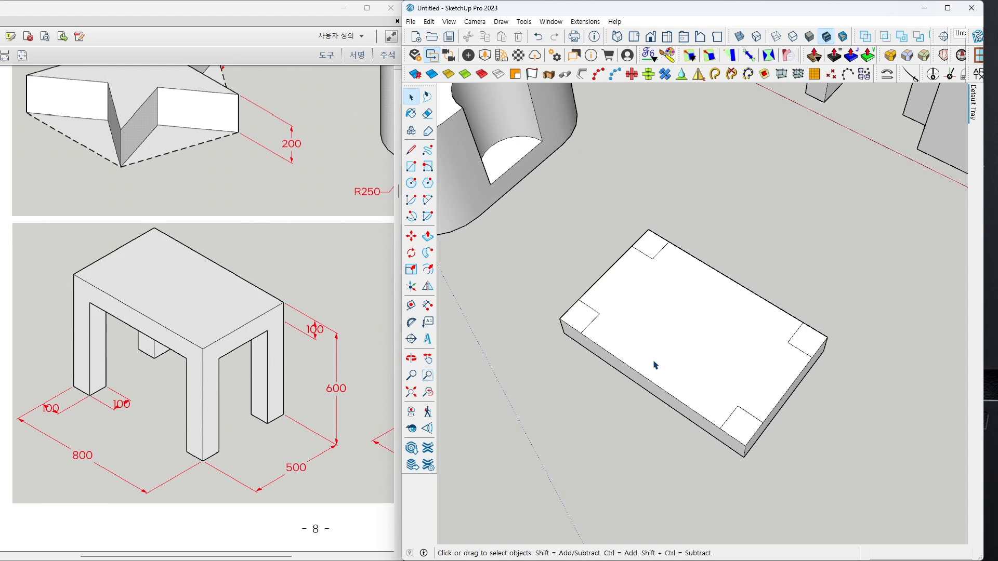
{"action": "middle_click_drag", "start_coordinate": [655, 366], "coordinate": [631, 345]}
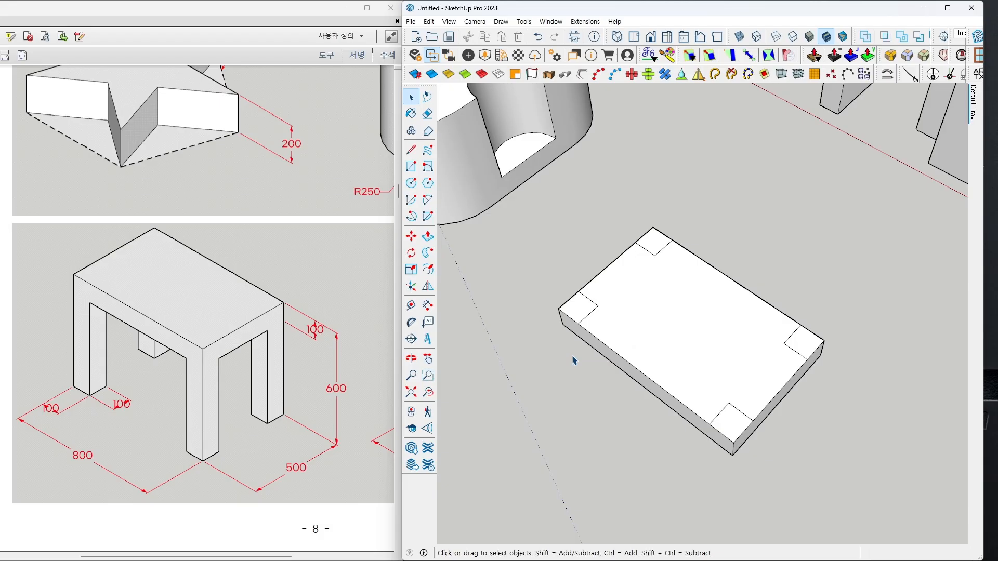
{"action": "key", "text": "p"}
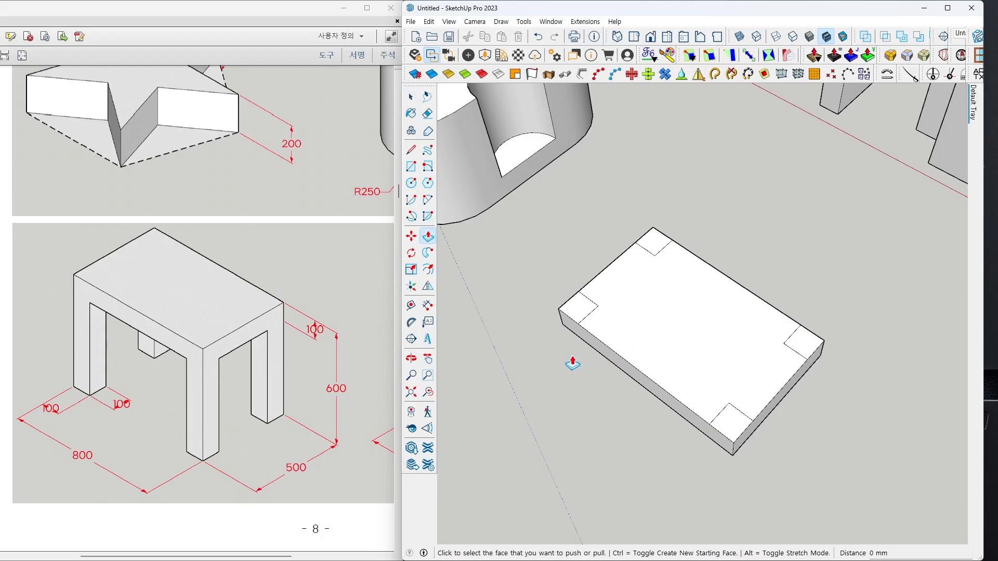
{"action": "left_click", "coordinate": [578, 313]}
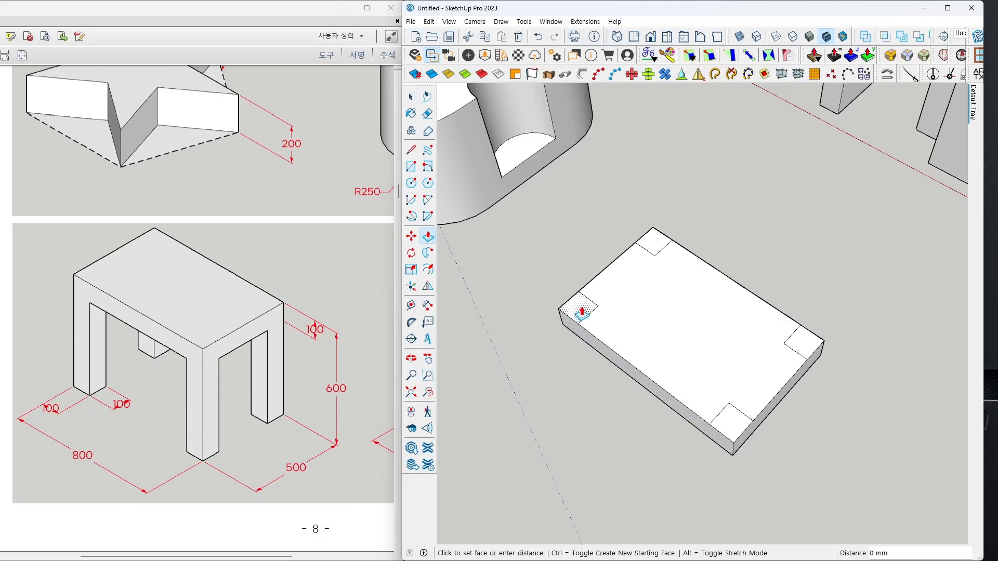
{"action": "type", "text": "600"}
{"action": "key", "text": "Return"}
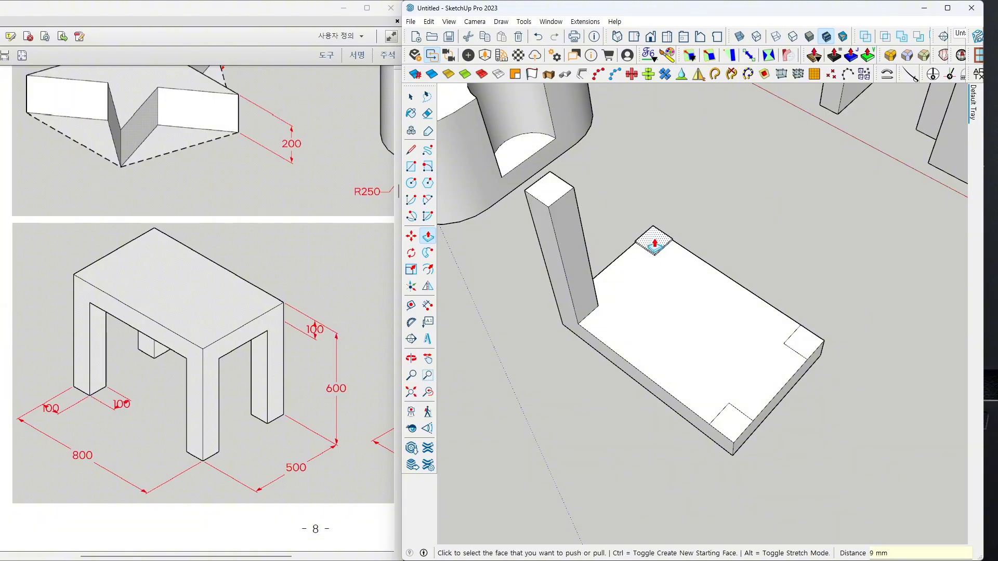
{"action": "left_click", "coordinate": [654, 239]}
{"action": "type", "text": "600"}
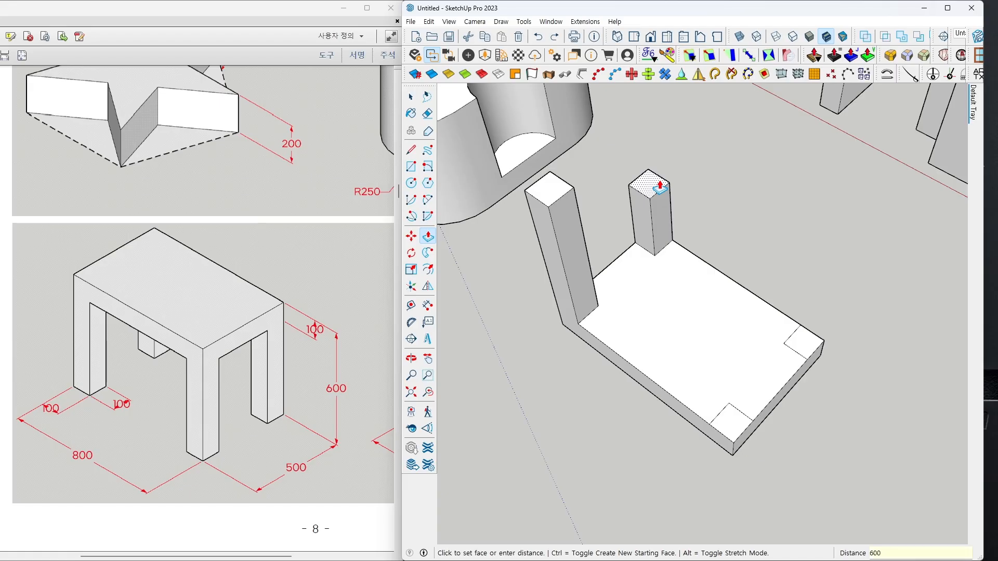
{"action": "key", "text": "Return"}
- Extrude the two leg squares along the slab's opposite short edge upward by 600 mm each
{"action": "left_click", "coordinate": [803, 358]}
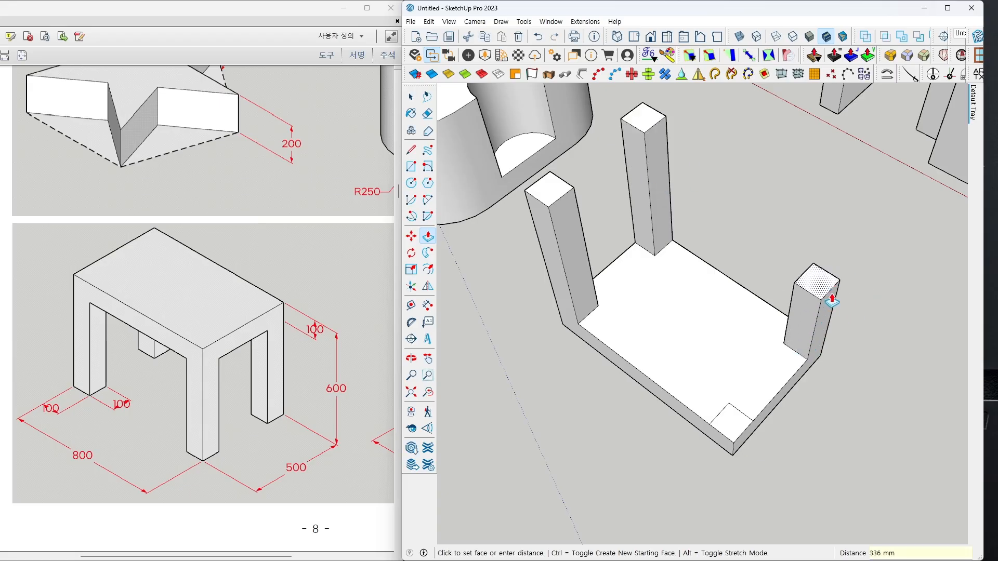
{"action": "type", "text": "600"}
{"action": "key", "text": "Return"}
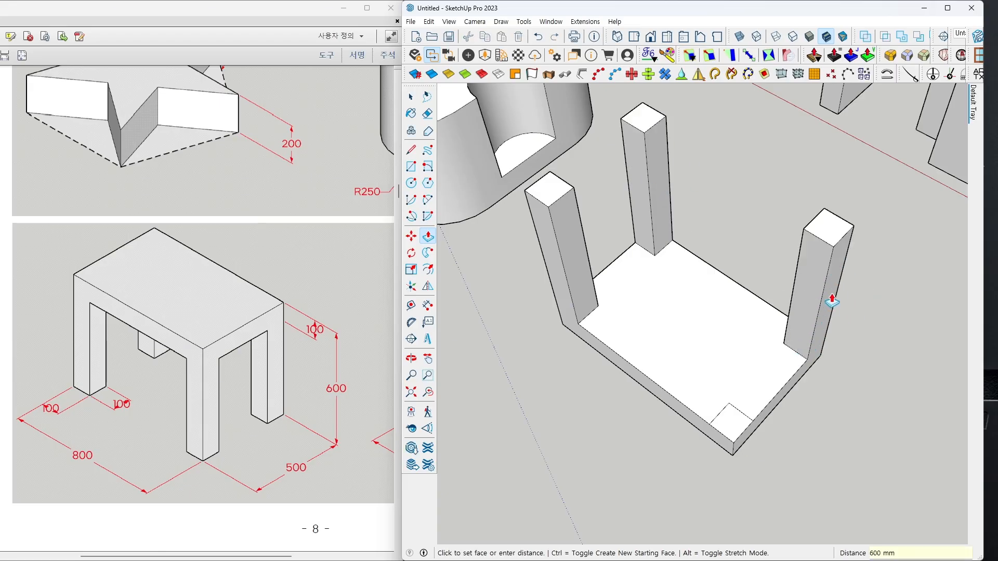
{"action": "left_click", "coordinate": [731, 431]}
{"action": "type", "text": "6"}
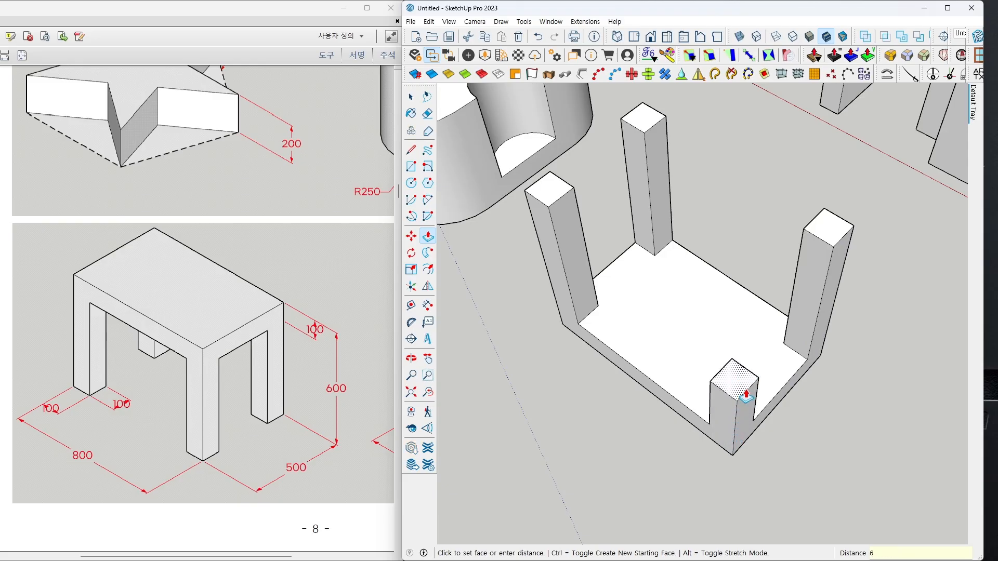
{"action": "key", "text": "Return"}
{"action": "key", "text": "space"}
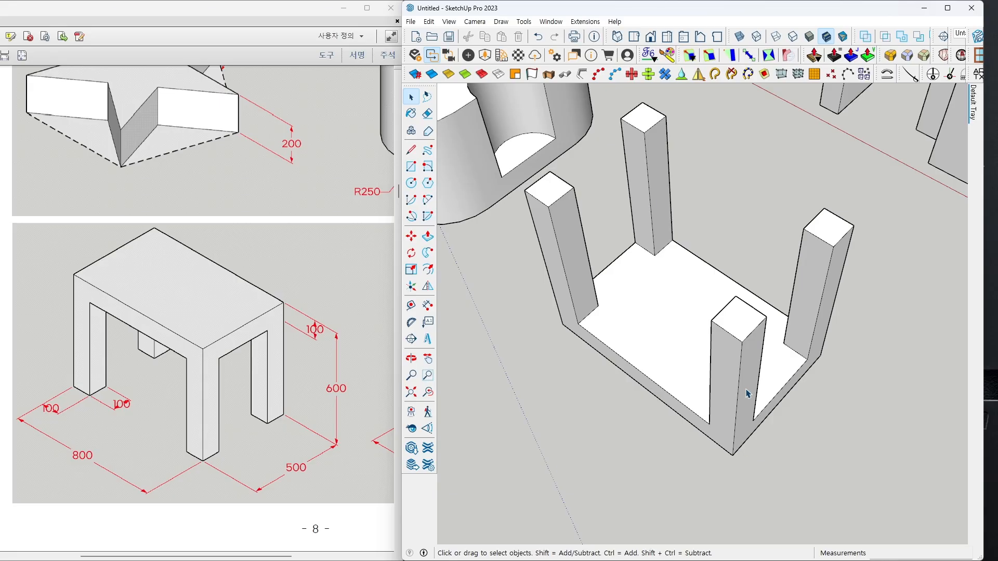
- Select the whole table and flip it vertically about its horizontal mid-plane so that it stands on its four legs
{"action": "middle_click_drag", "start_coordinate": [713, 311], "coordinate": [704, 283]}
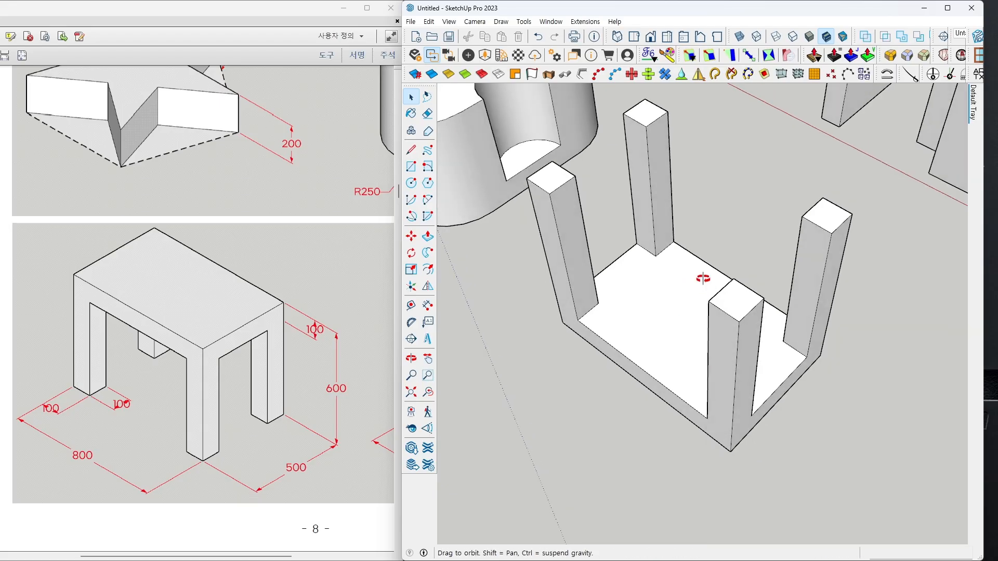
{"action": "left_click", "coordinate": [672, 320]}
{"action": "double_click", "coordinate": [673, 321]}
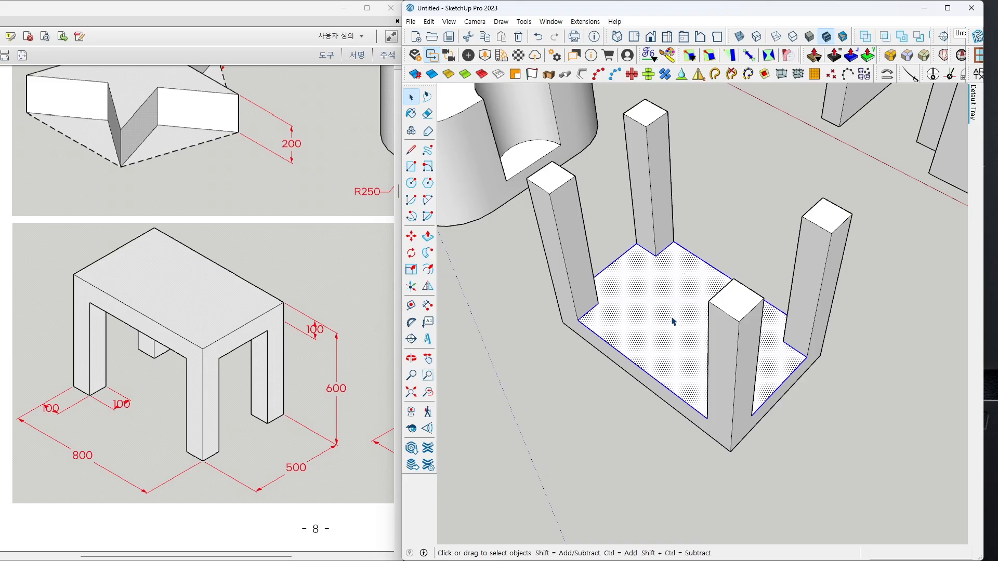
{"action": "triple_click", "coordinate": [674, 336]}
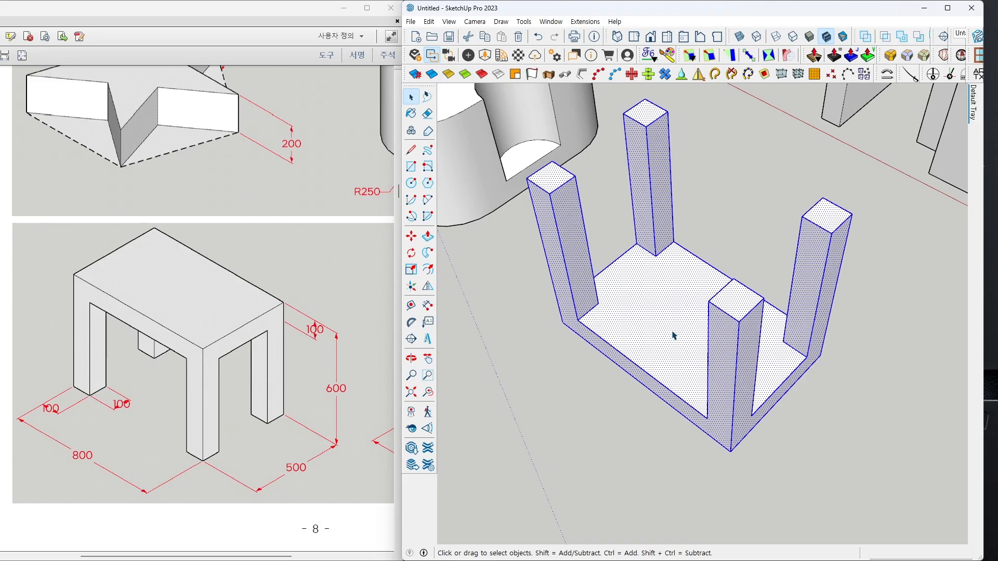
{"action": "scroll", "coordinate": [674, 335], "scroll_direction": "down", "scroll_amount": 2}
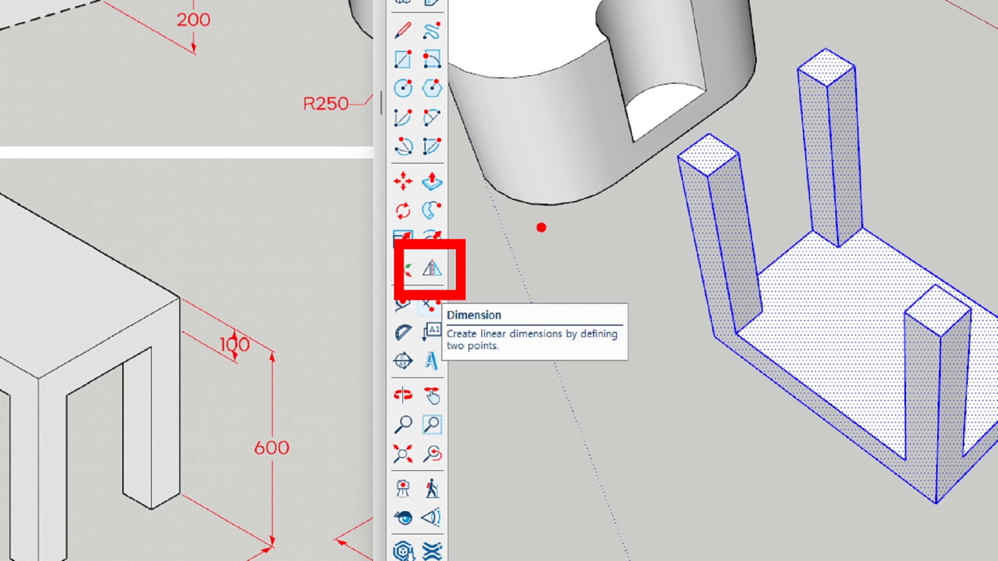
{"action": "mouse_move", "coordinate": [537, 224]}
{"action": "left_mouse_down"}
{"action": "mouse_move", "coordinate": [526, 320]}
{"action": "mouse_move", "coordinate": [608, 333]}
{"action": "left_mouse_up"}
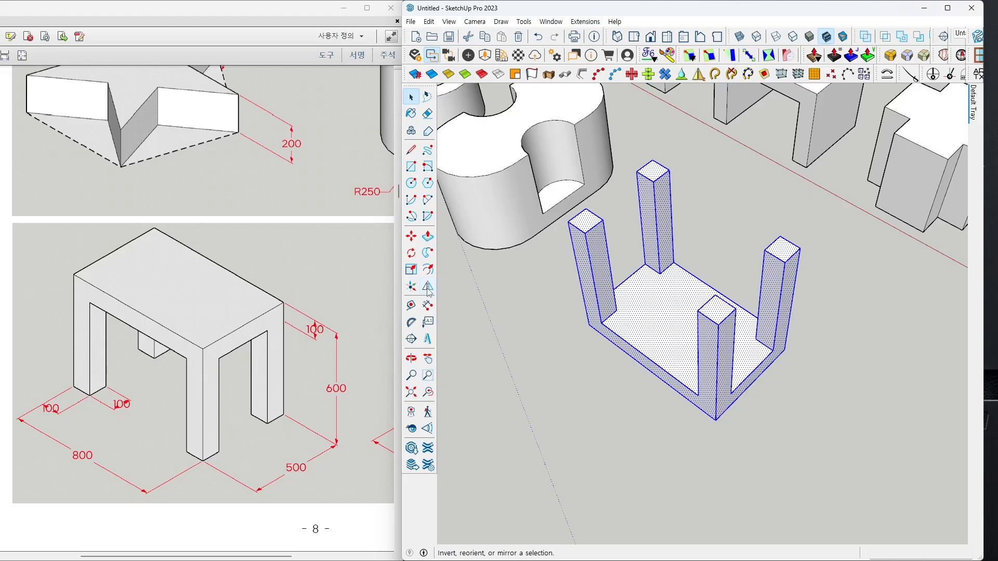
{"action": "left_click", "coordinate": [428, 287]}
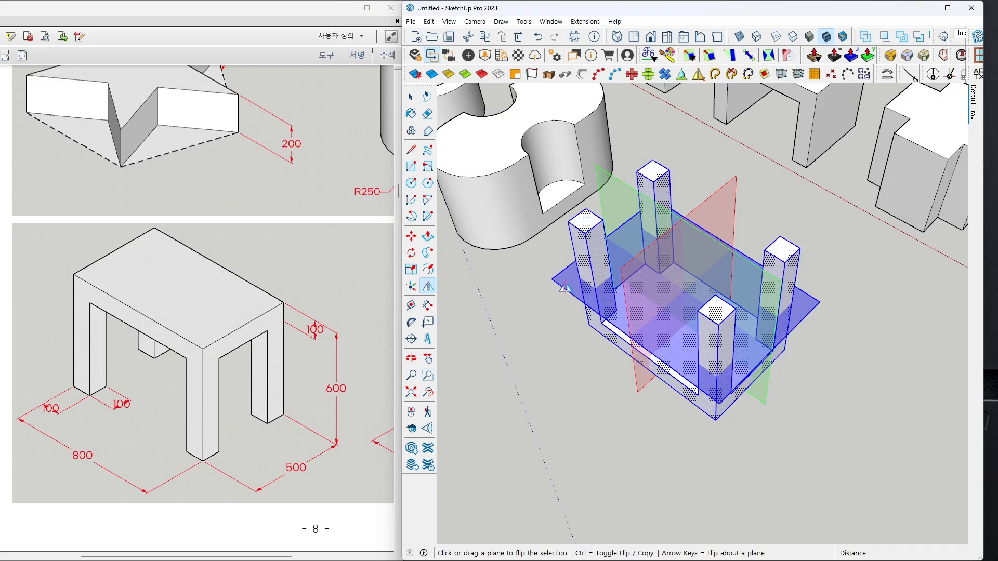
{"action": "left_click", "coordinate": [564, 288]}
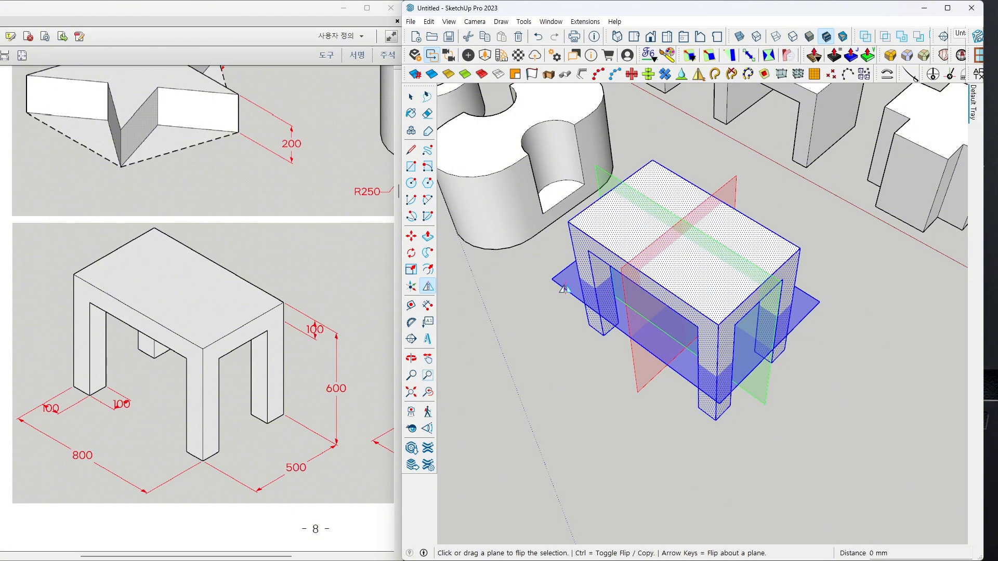
{"action": "key", "text": "space"}
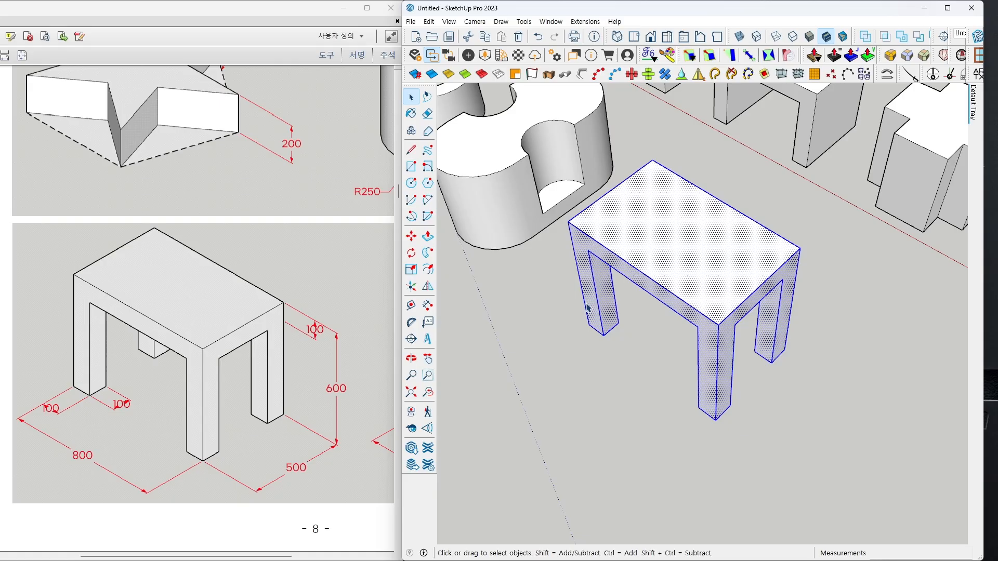
{"action": "left_click", "coordinate": [595, 367]}
- Flip the finished table upside down about its horizontal mid-plane and flip it back upright
{"action": "scroll", "coordinate": [621, 370], "scroll_direction": "down", "scroll_amount": 3}
{"action": "middle_click_drag", "start_coordinate": [621, 370], "coordinate": [656, 358]}
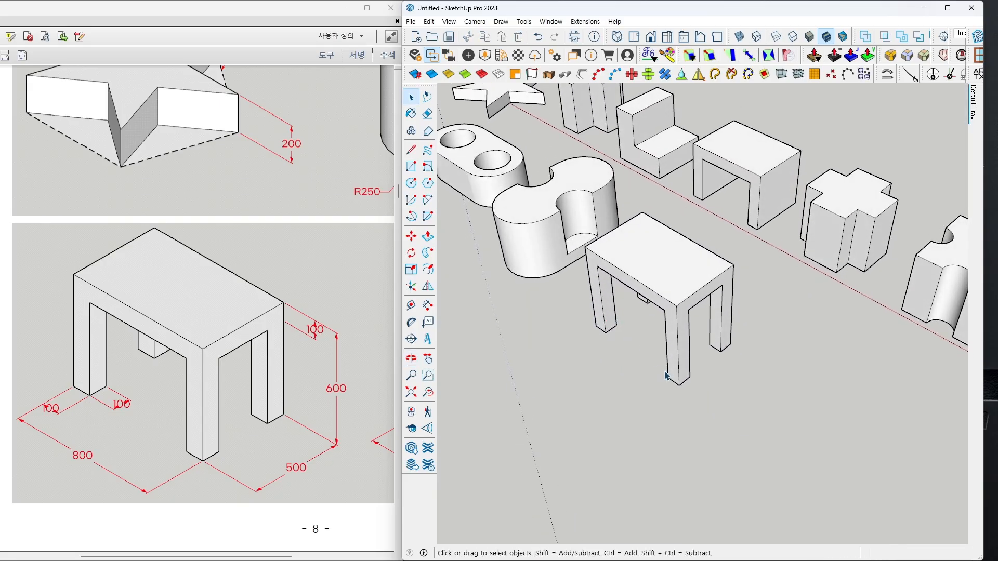
{"action": "scroll", "coordinate": [666, 376], "scroll_direction": "down", "scroll_amount": 3}
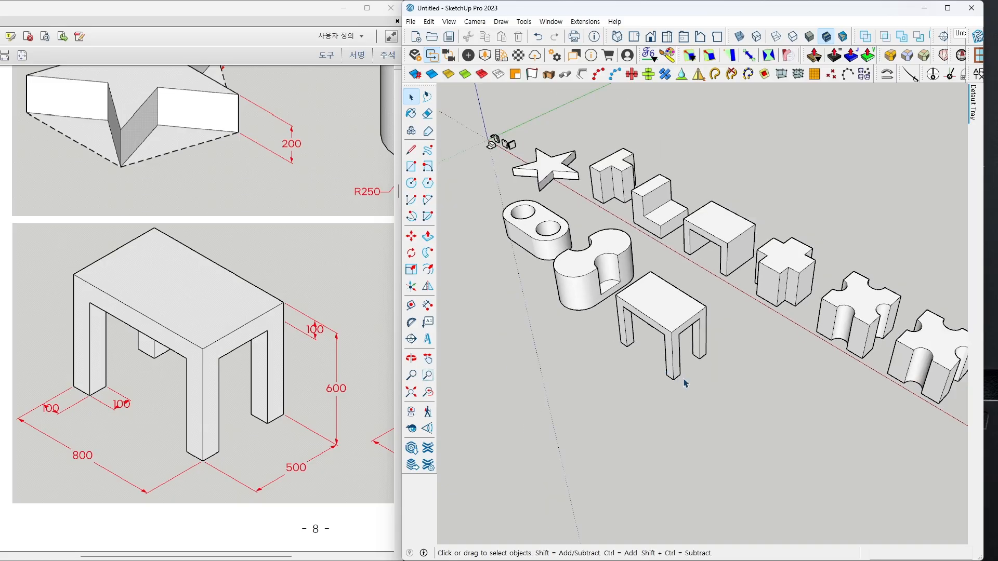
{"action": "scroll", "coordinate": [667, 353], "scroll_direction": "up", "scroll_amount": 3}
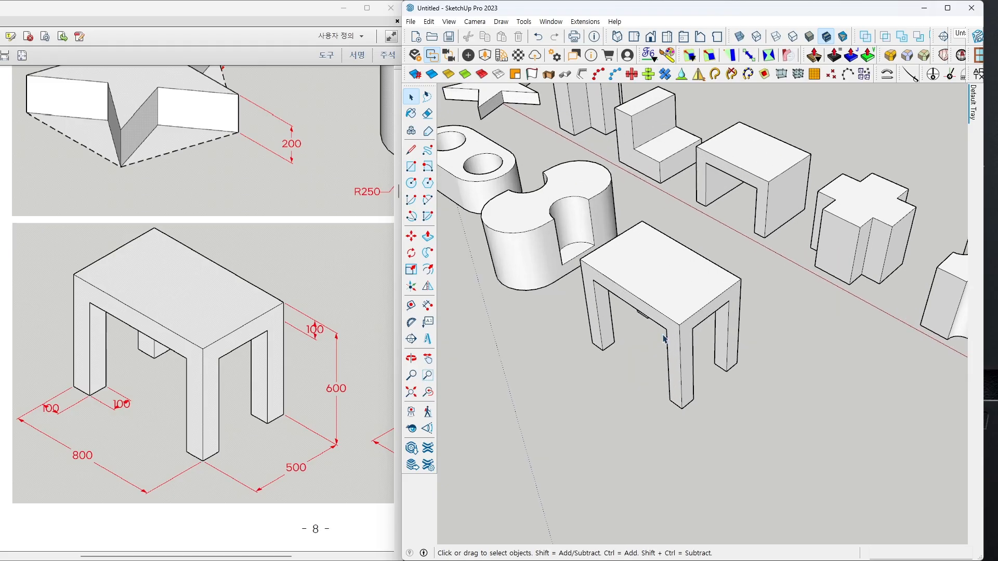
{"action": "left_click", "coordinate": [676, 291]}
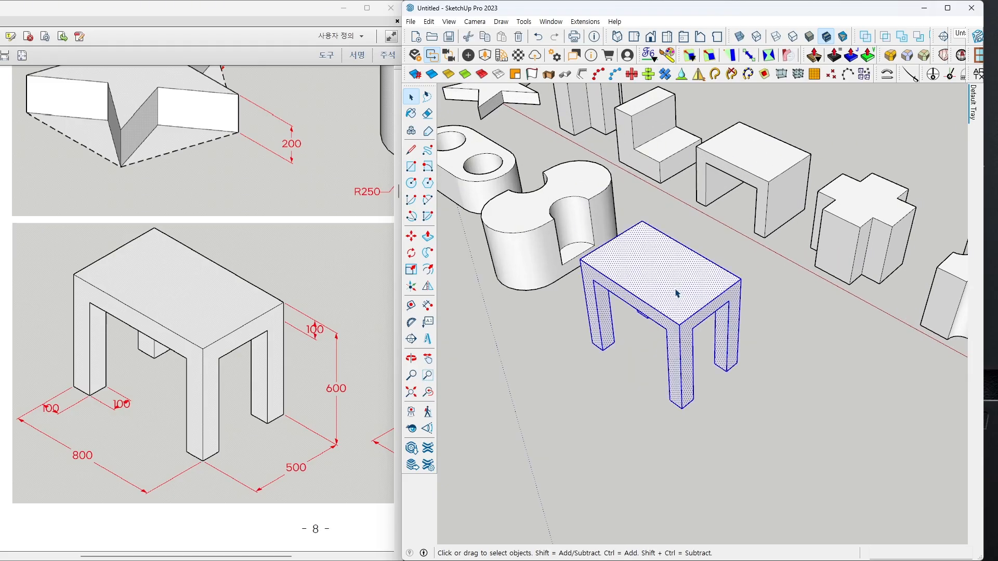
{"action": "left_click", "coordinate": [428, 286]}
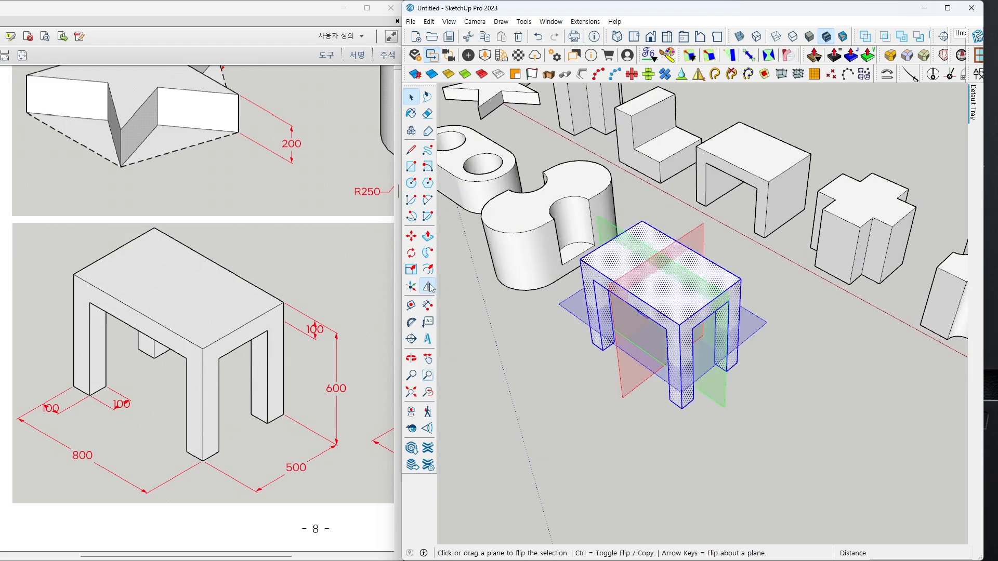
{"action": "left_click", "coordinate": [574, 313]}
{"action": "key", "text": "space"}
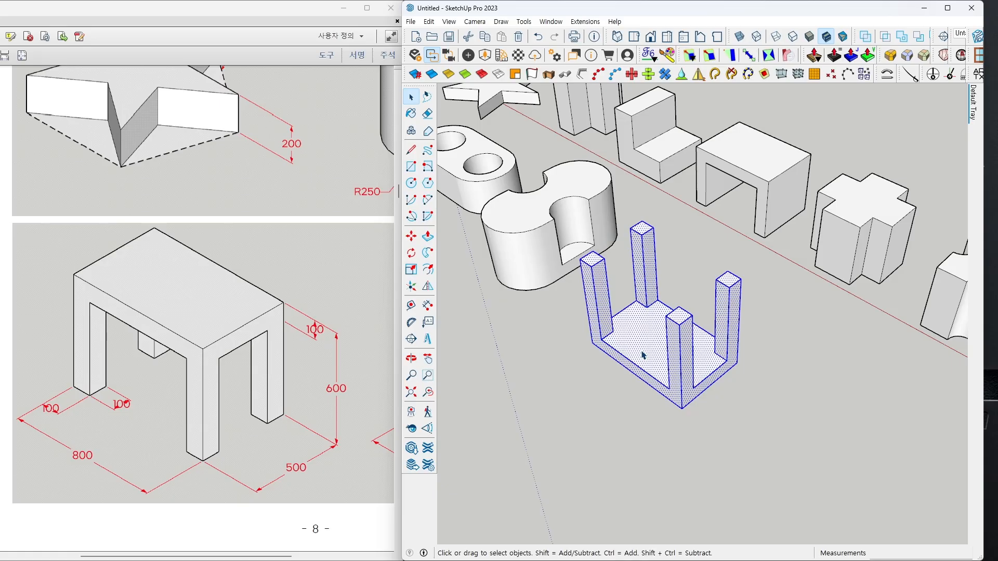
{"action": "left_click", "coordinate": [428, 286]}
{"action": "left_click", "coordinate": [576, 317]}
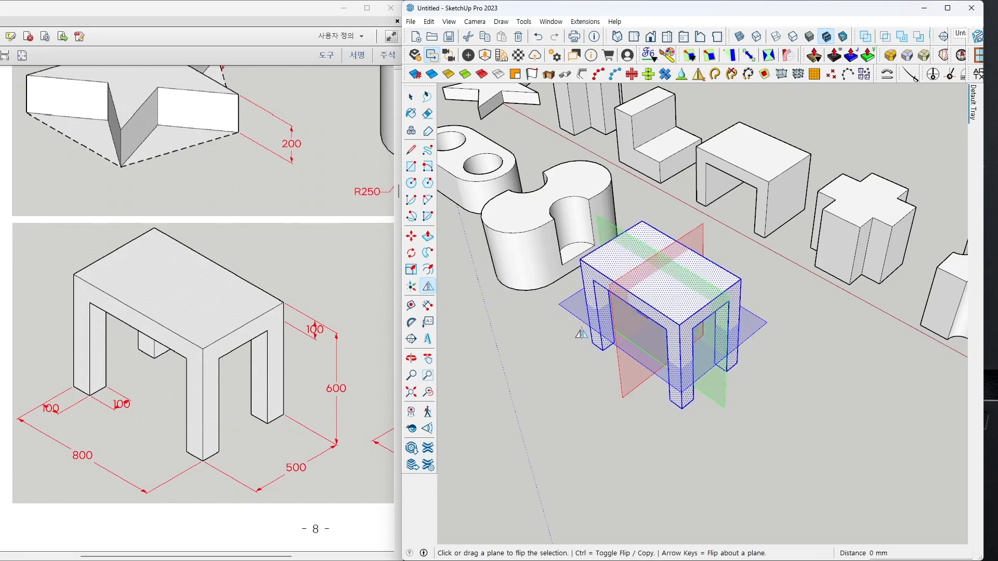
{"action": "key", "text": "space"}
{"action": "left_click", "coordinate": [600, 387]}
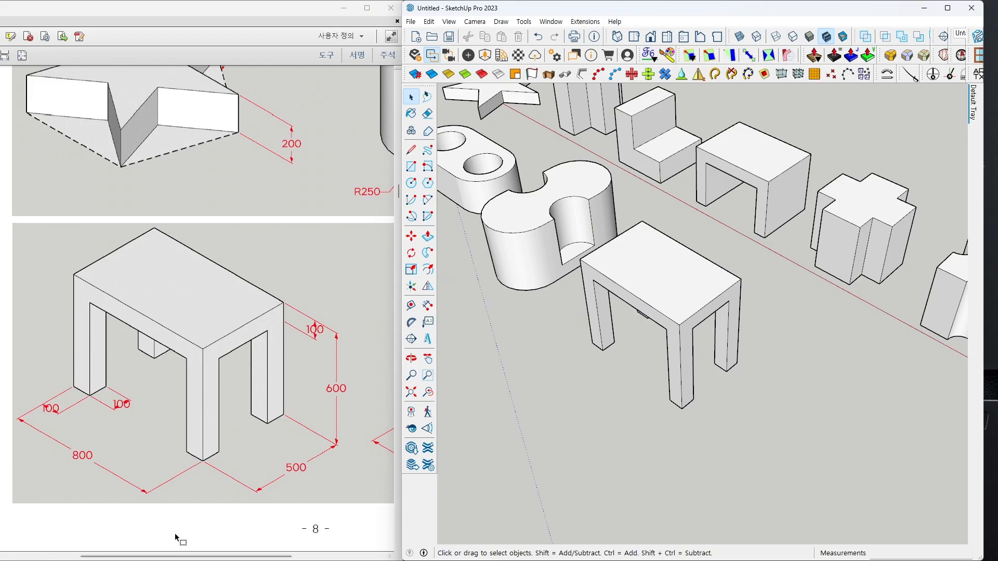
- Bring the next solid into view in the reference drawing, the pair of 500 mm high curved blocks beside the table
{"action": "left_click_drag", "start_coordinate": [163, 557], "coordinate": [257, 558]}
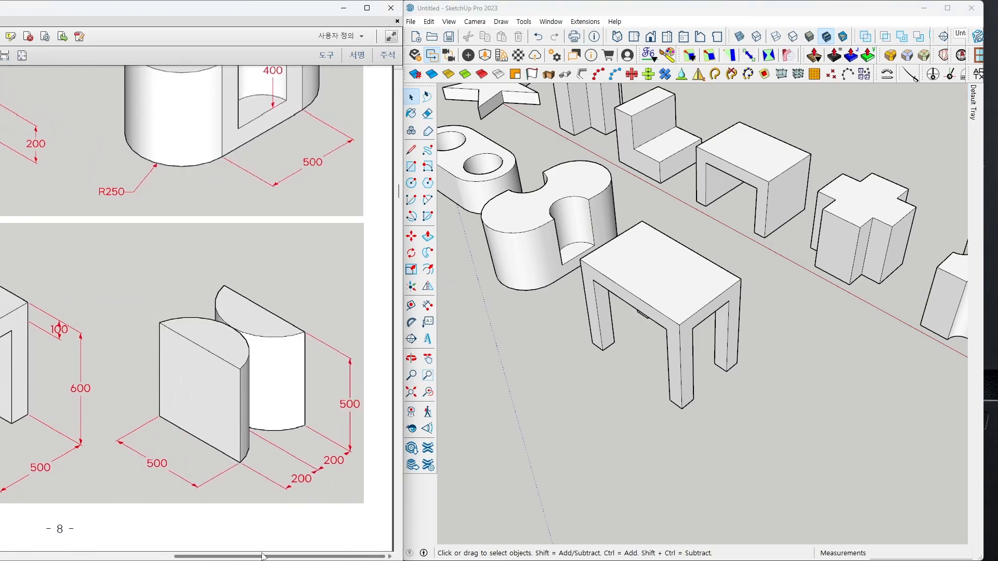